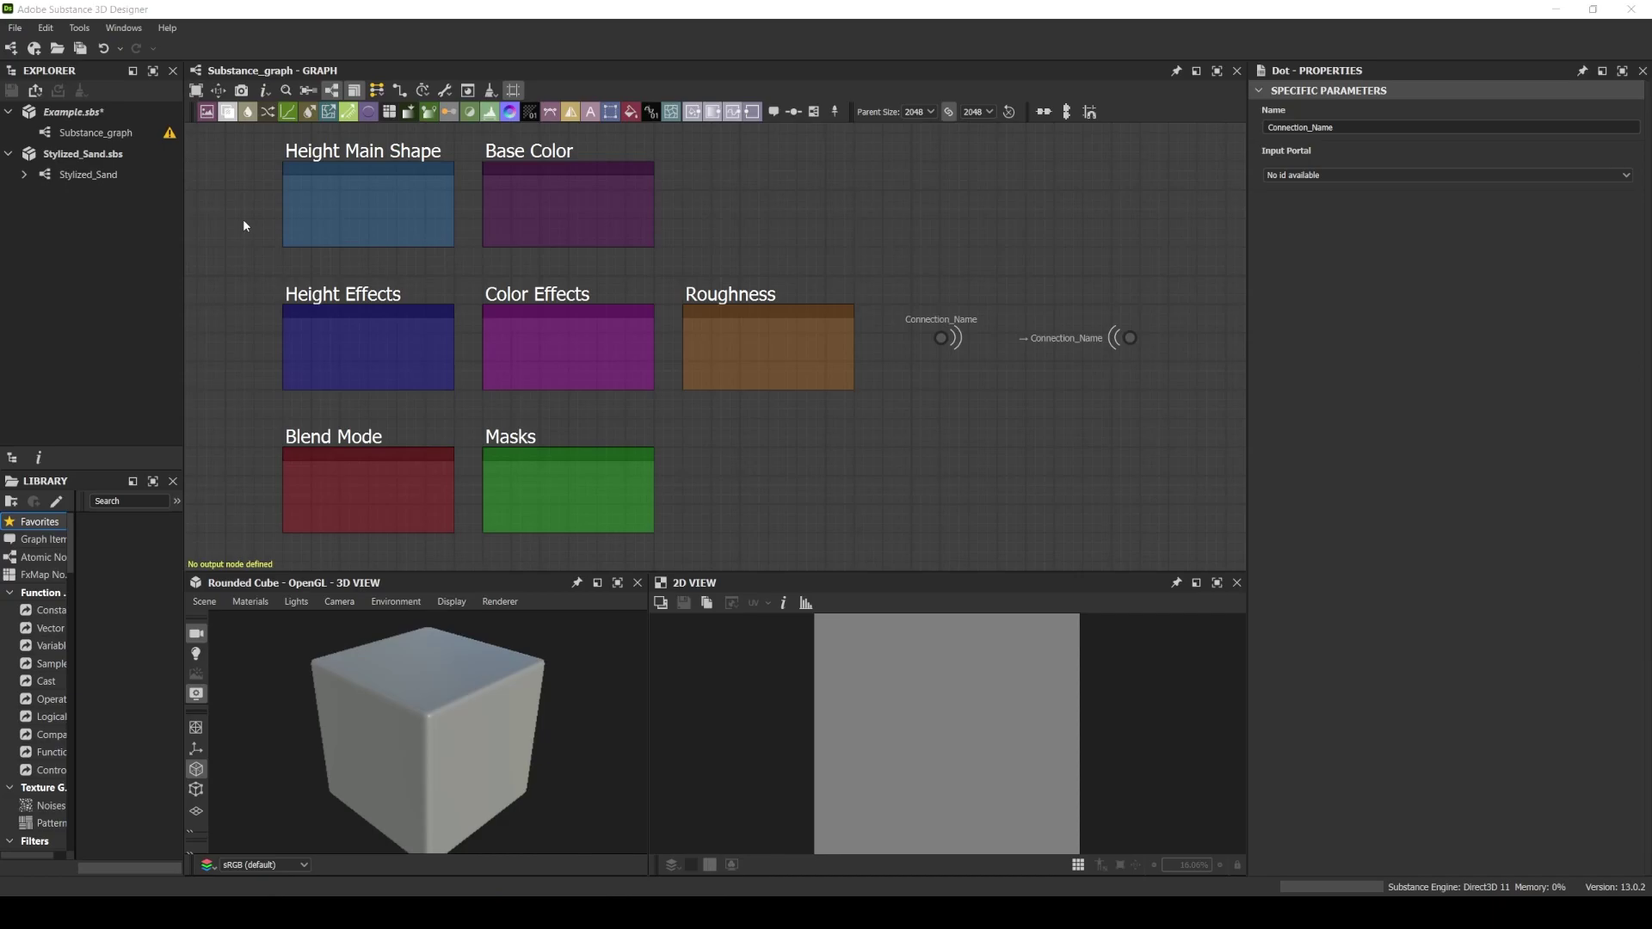
Zoom and pan the graph to bring the Blend Mode and Masks frames into view
scroll(243, 219, "up", 3)
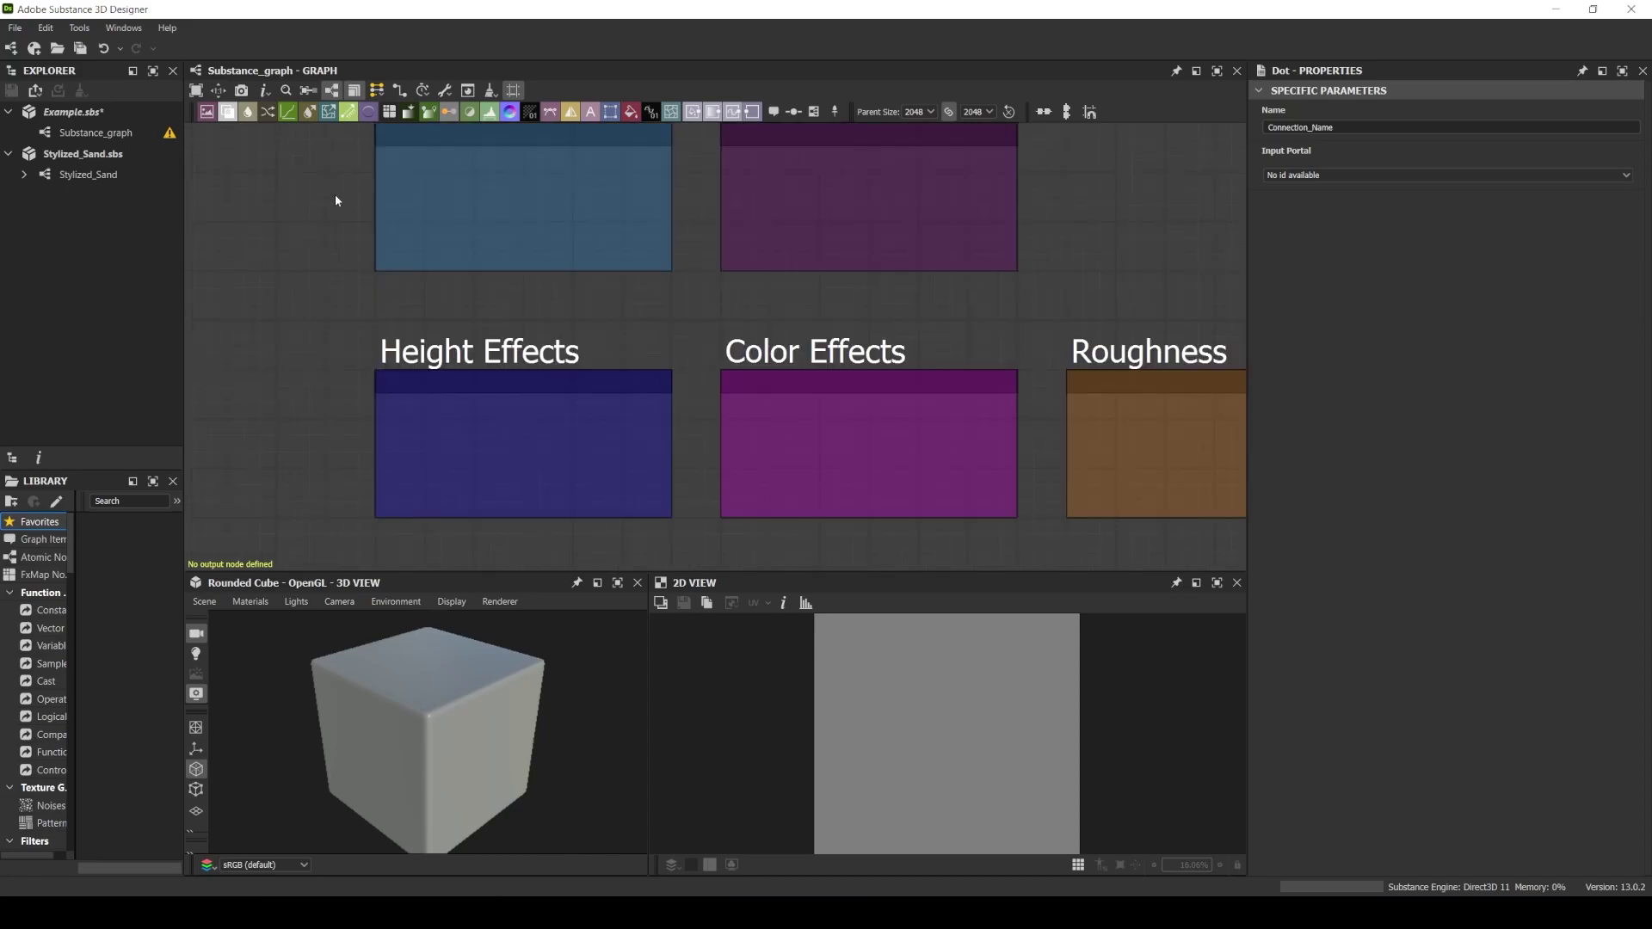
middle_click_drag(309, 269, 337, 200)
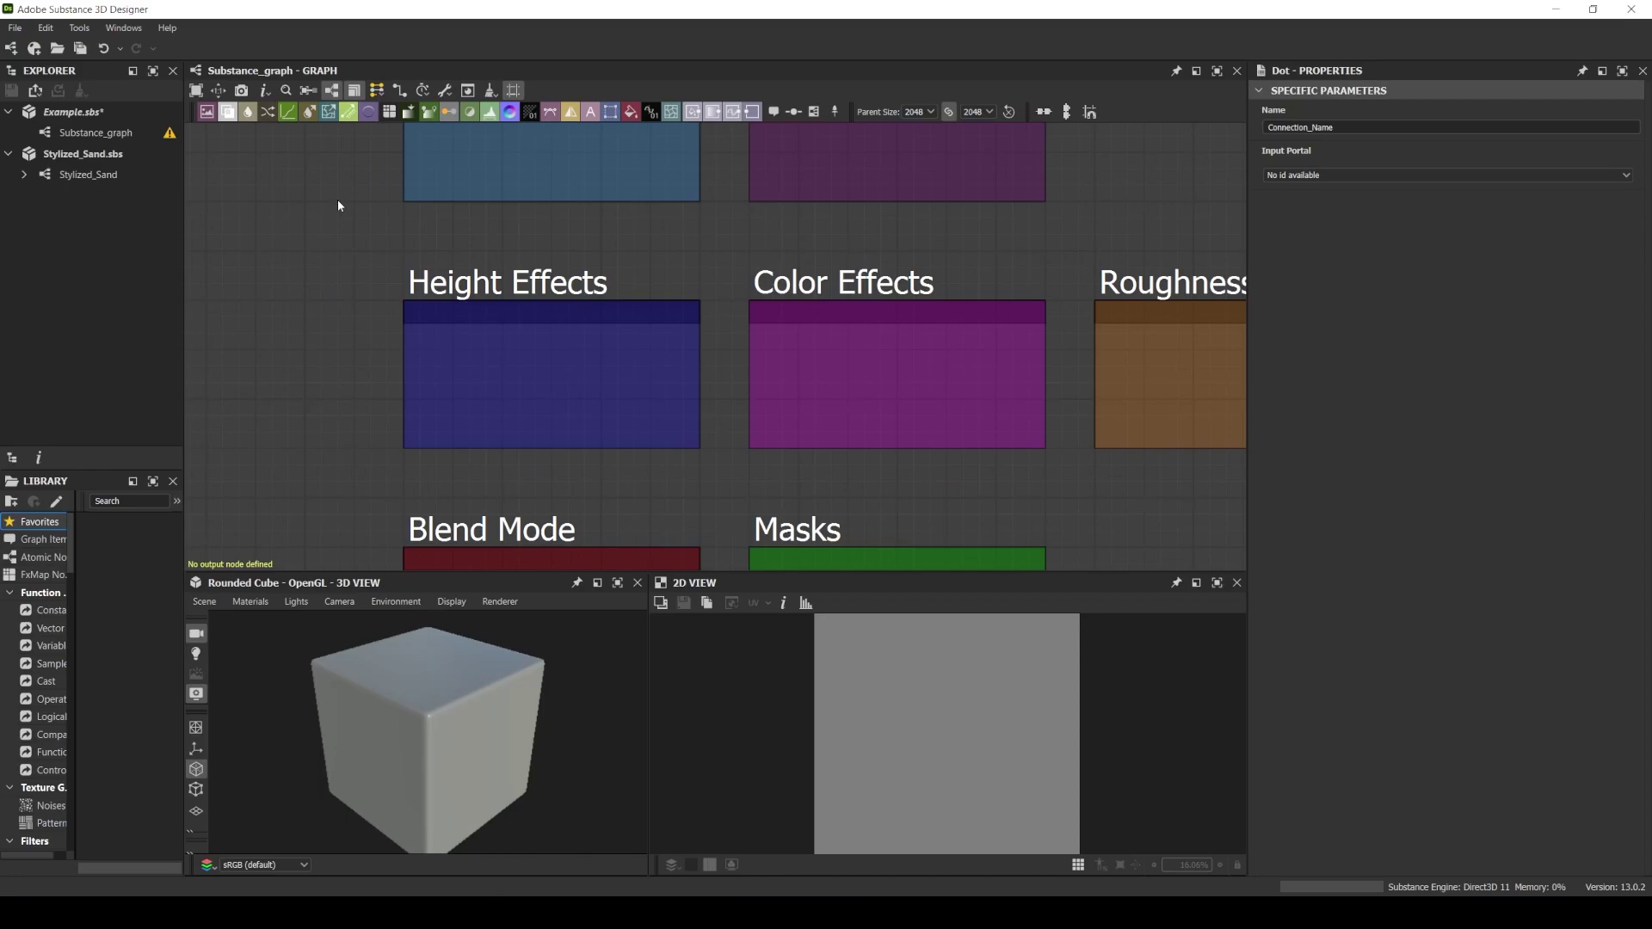
scroll(340, 203, "up", 2)
left_click(830, 460)
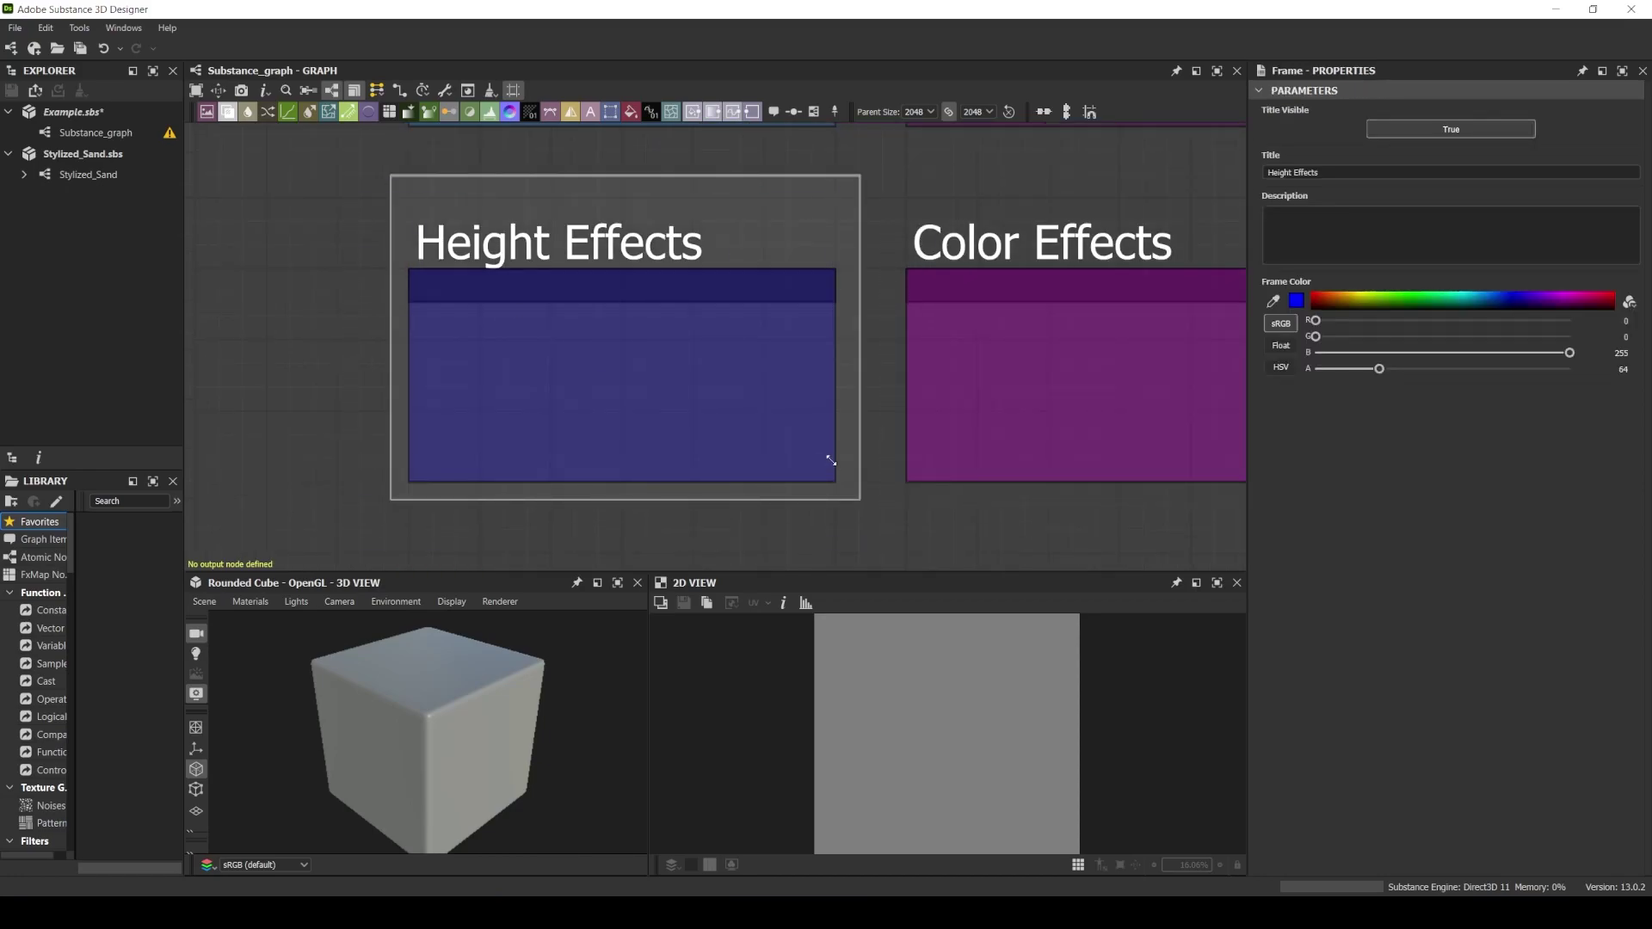
middle_click_drag(515, 308, 506, 345)
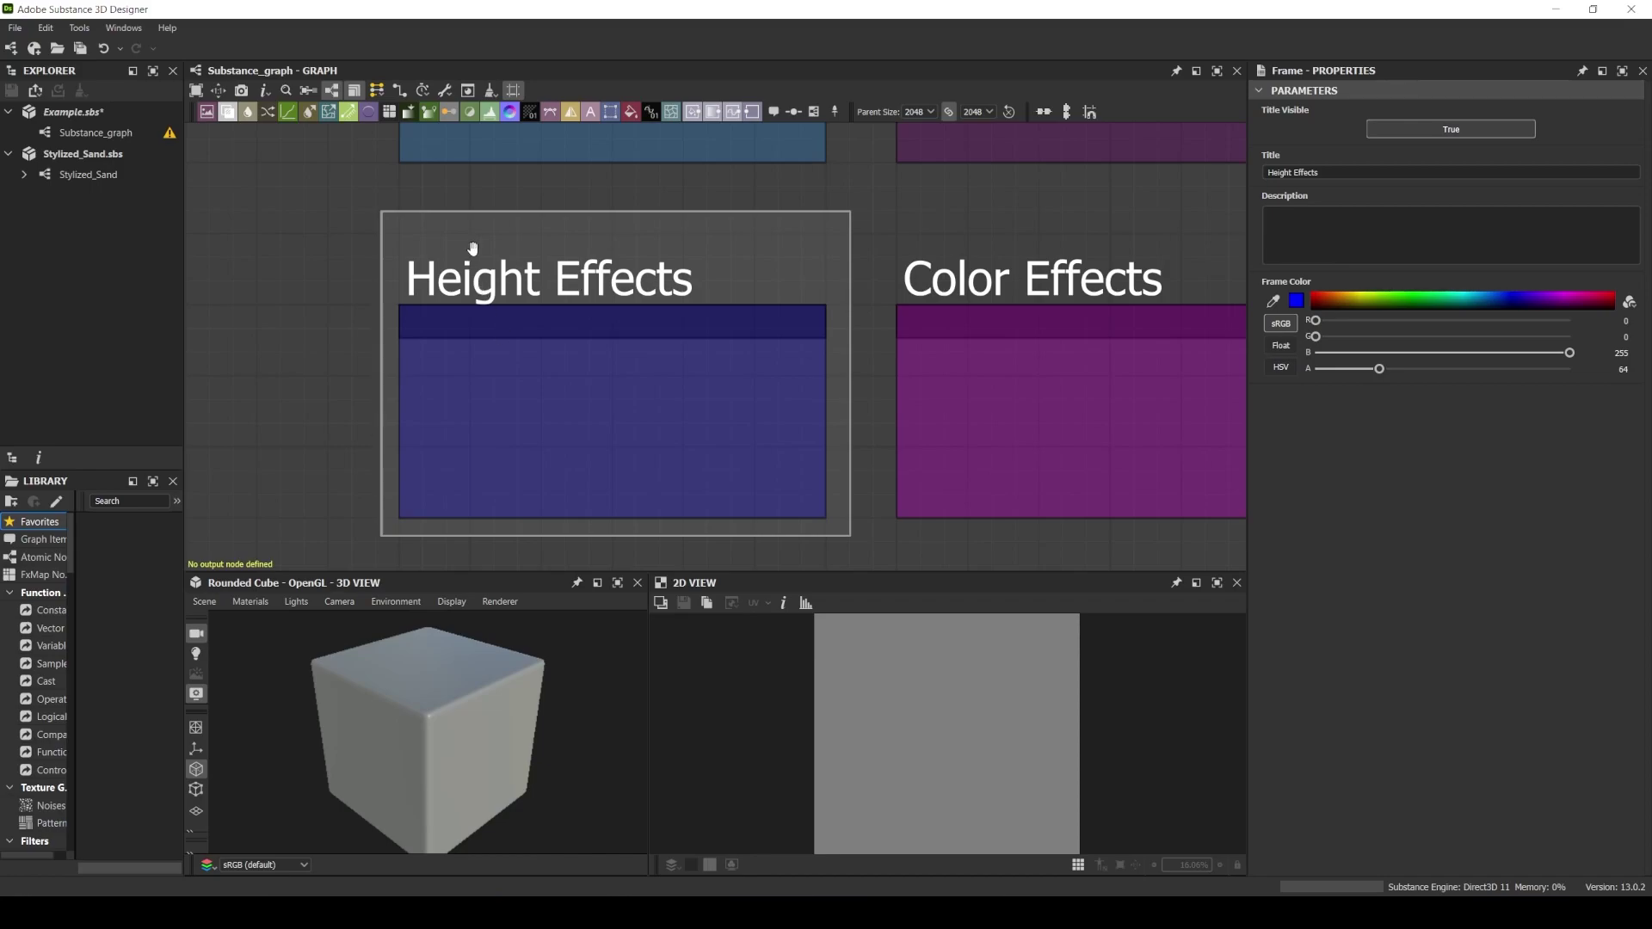
middle_click_drag(372, 206, 324, 465)
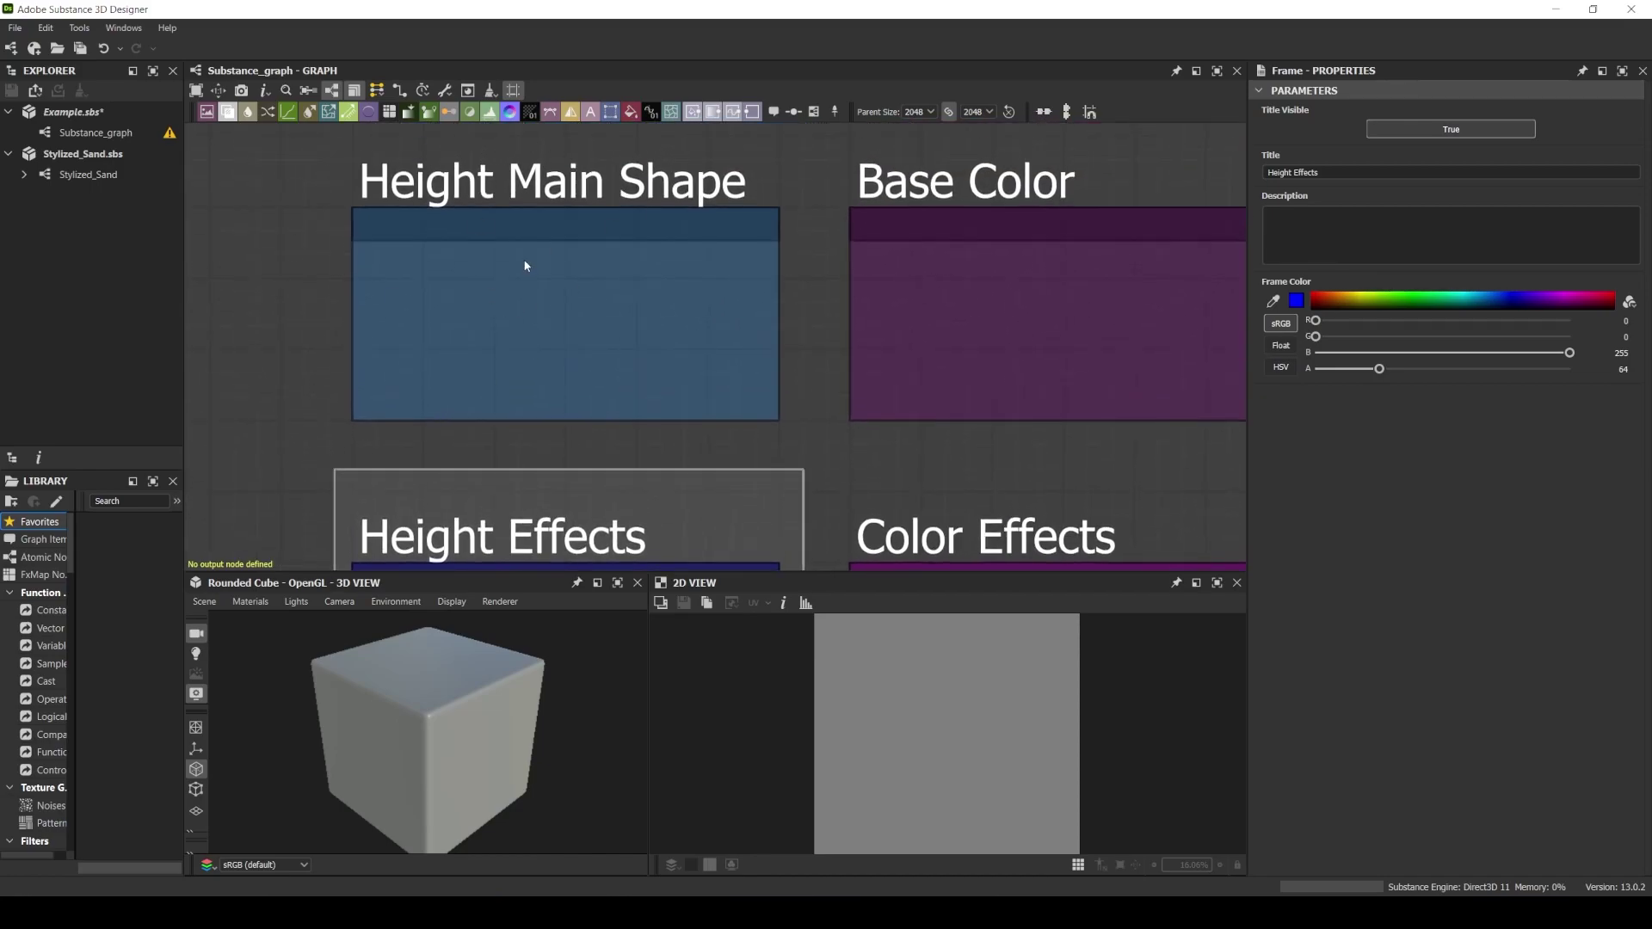
middle_click_drag(368, 354, 561, 265)
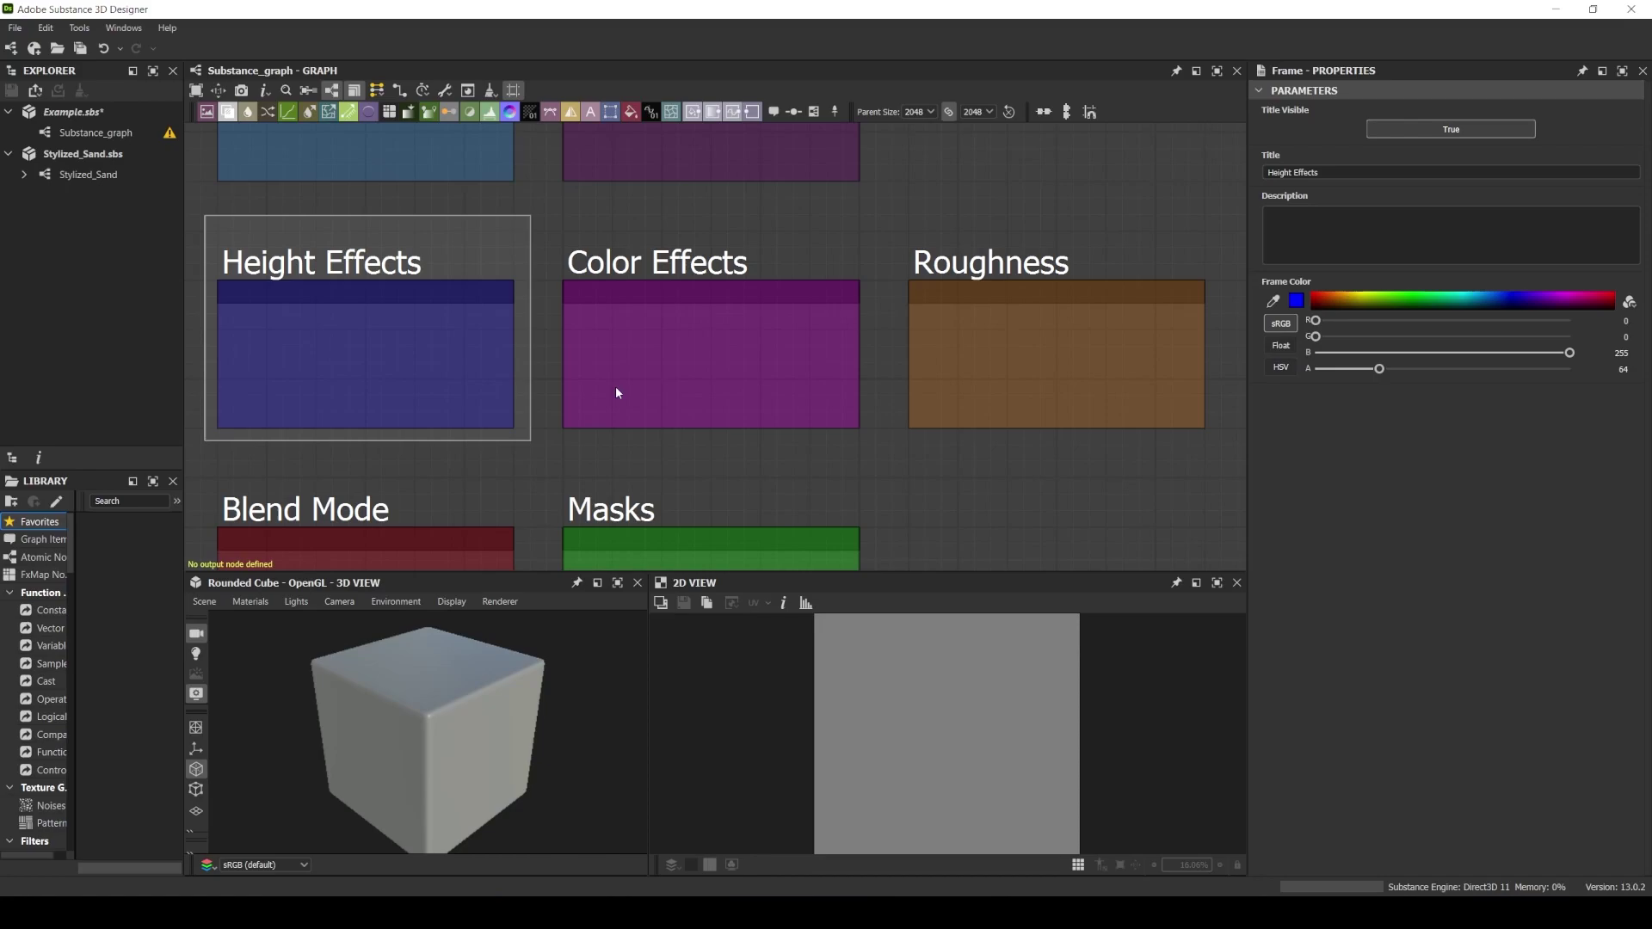
middle_click_drag(652, 225, 582, 483)
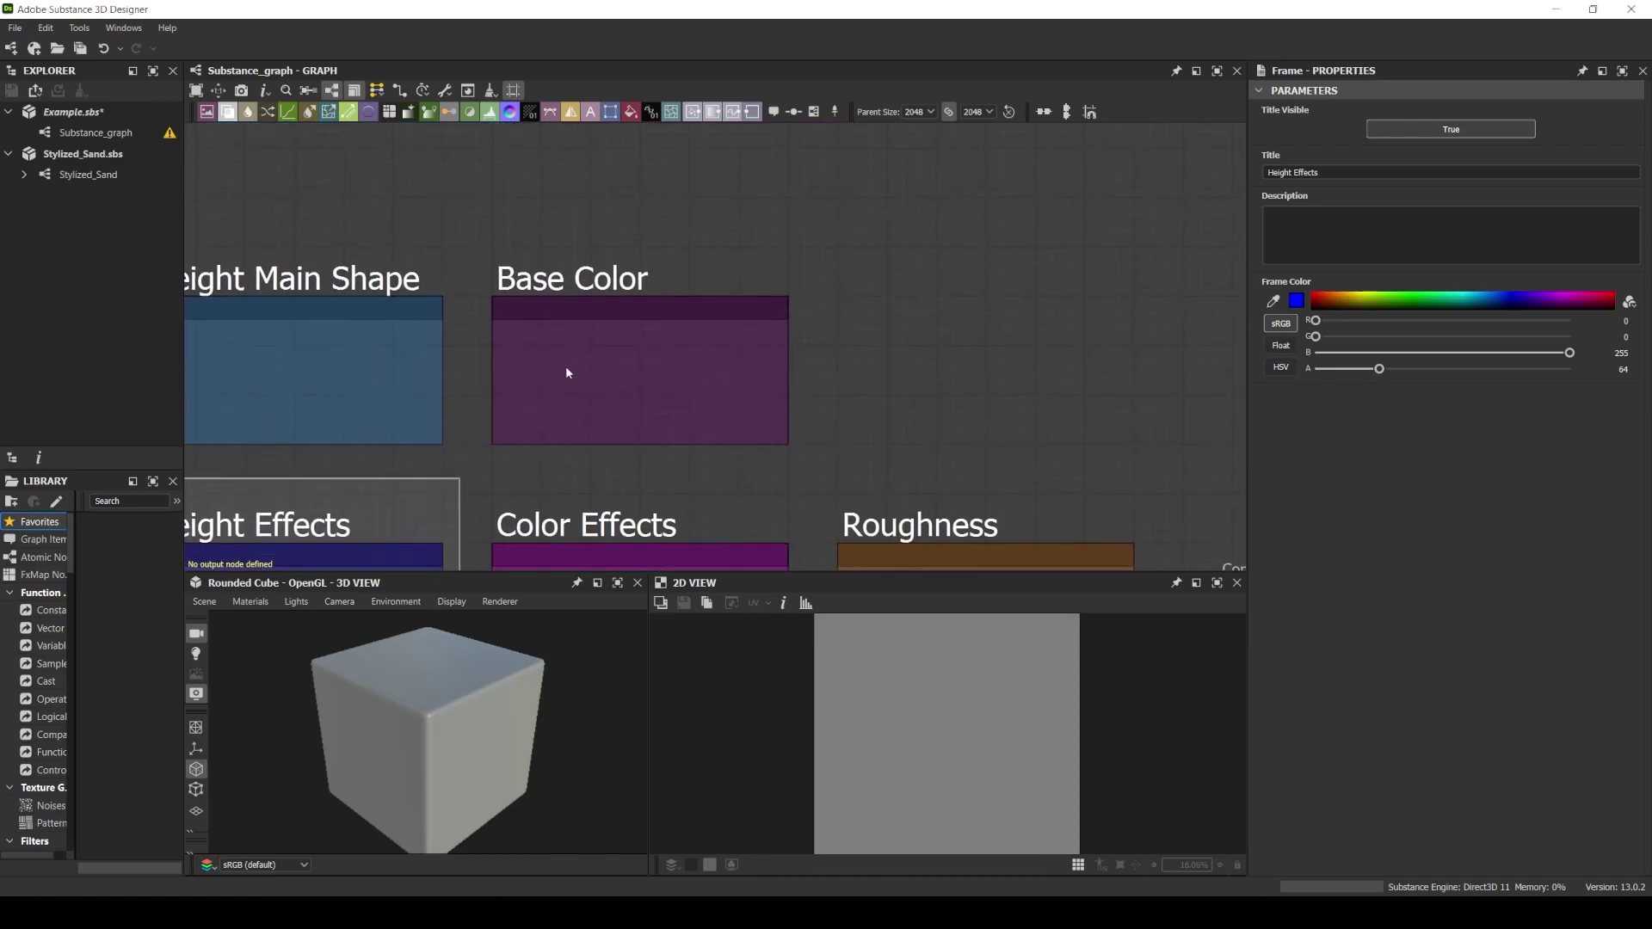
scroll(565, 364, "up", 2)
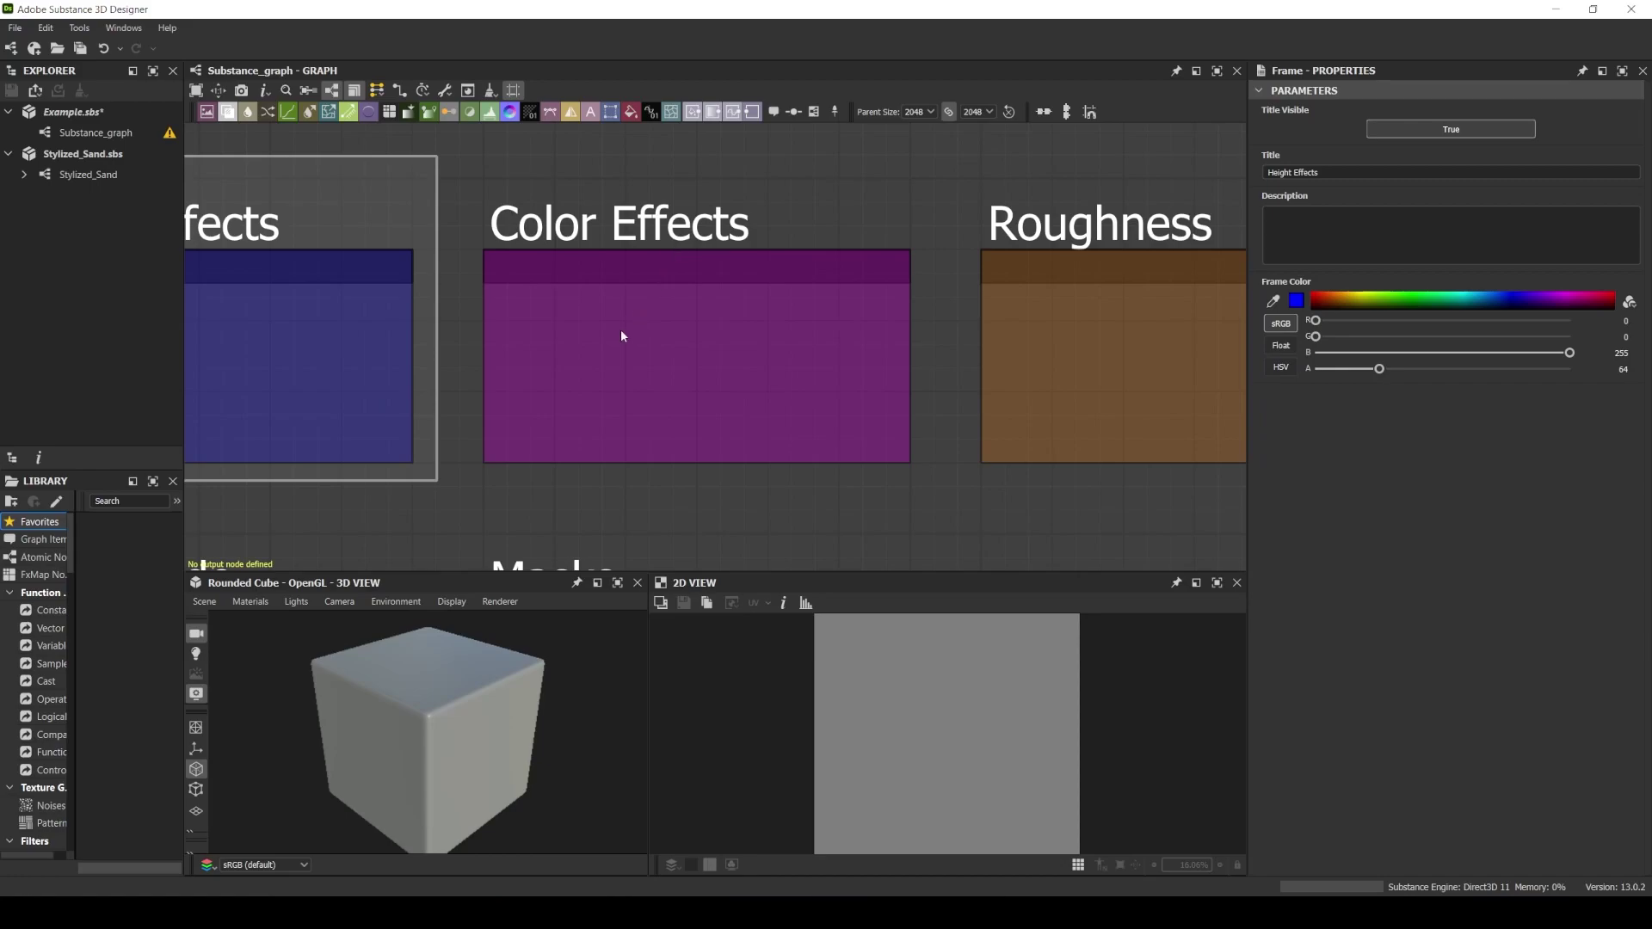
middle_click_drag(514, 491, 944, 290)
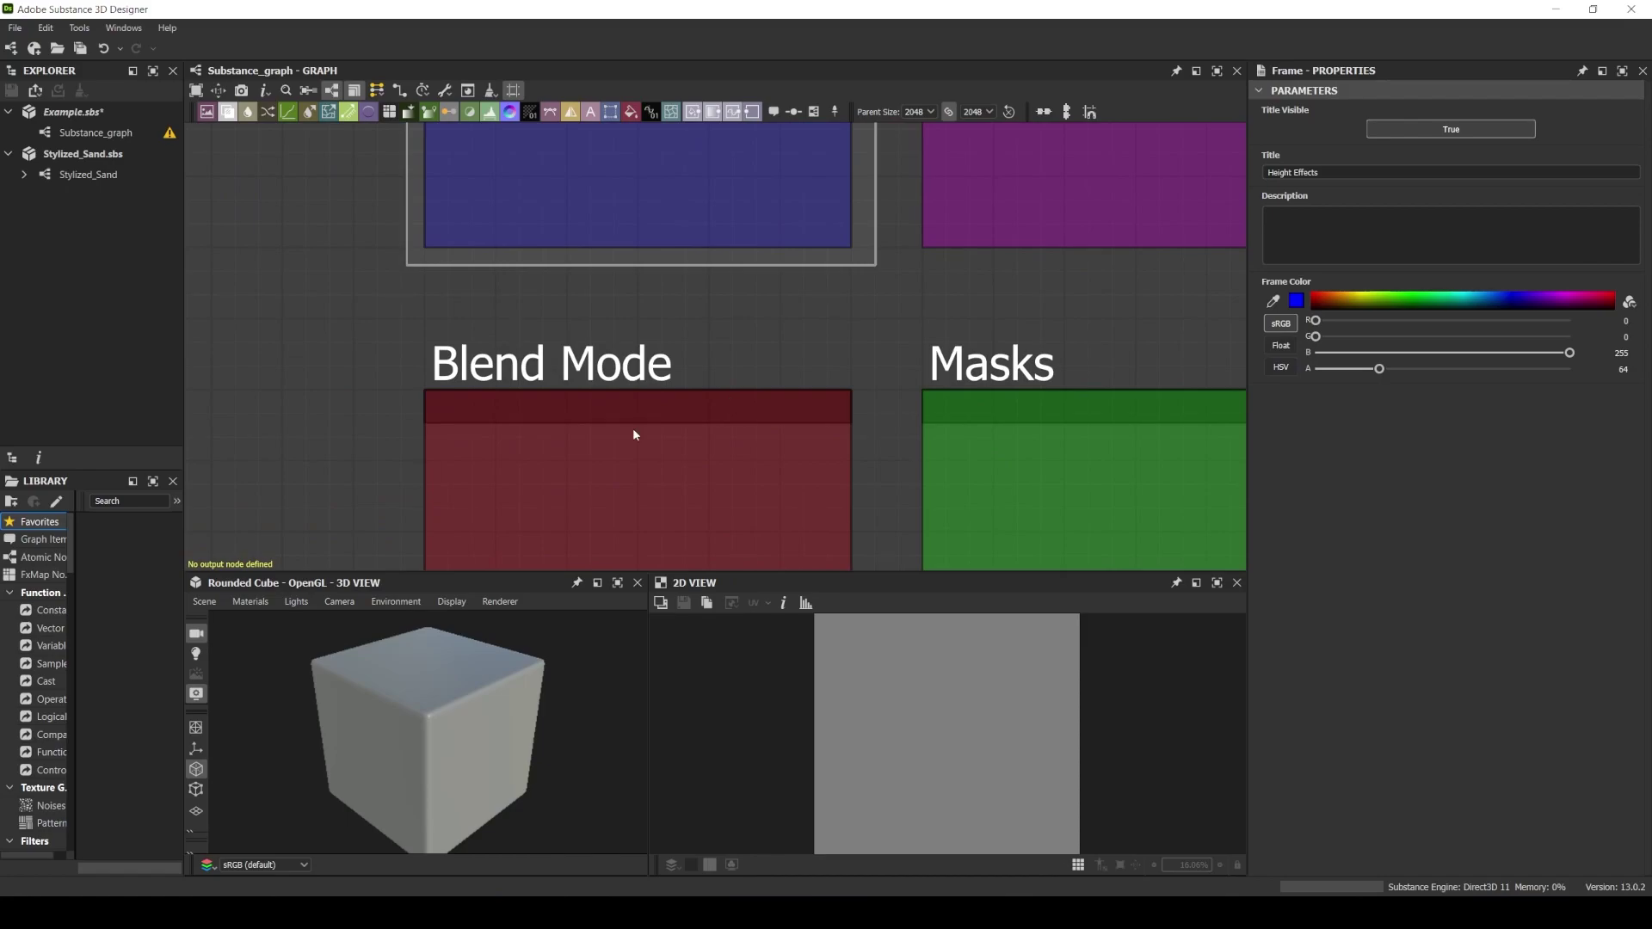
middle_click_drag(611, 427, 606, 350)
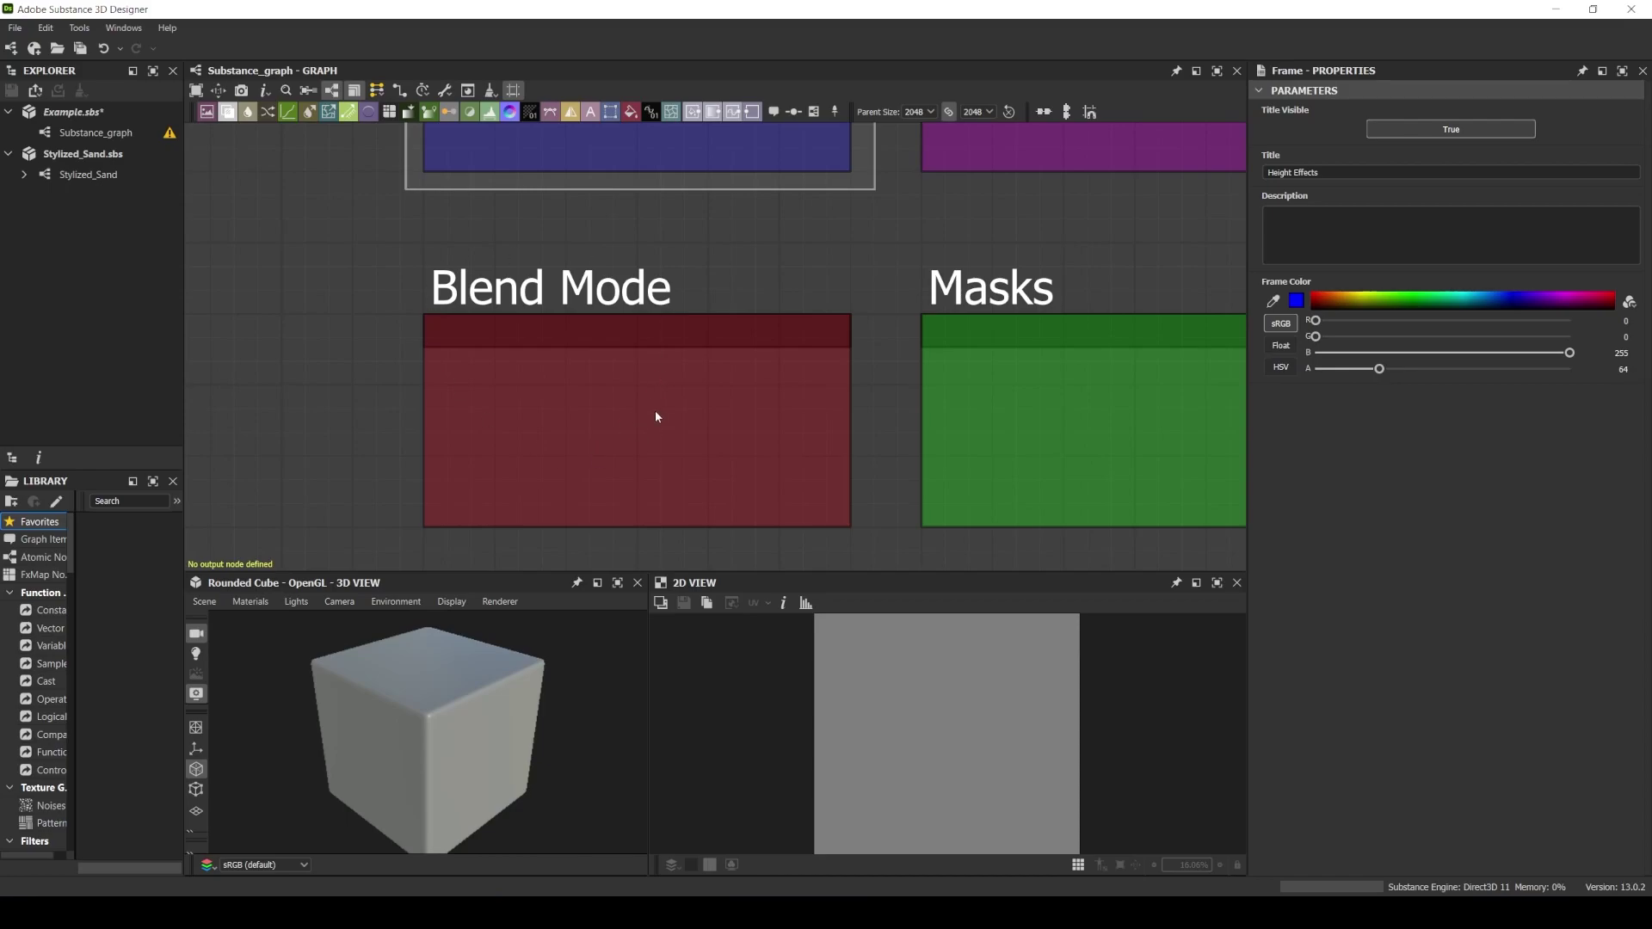
middle_click_drag(939, 268, 437, 234)
scroll(537, 283, "up", 1)
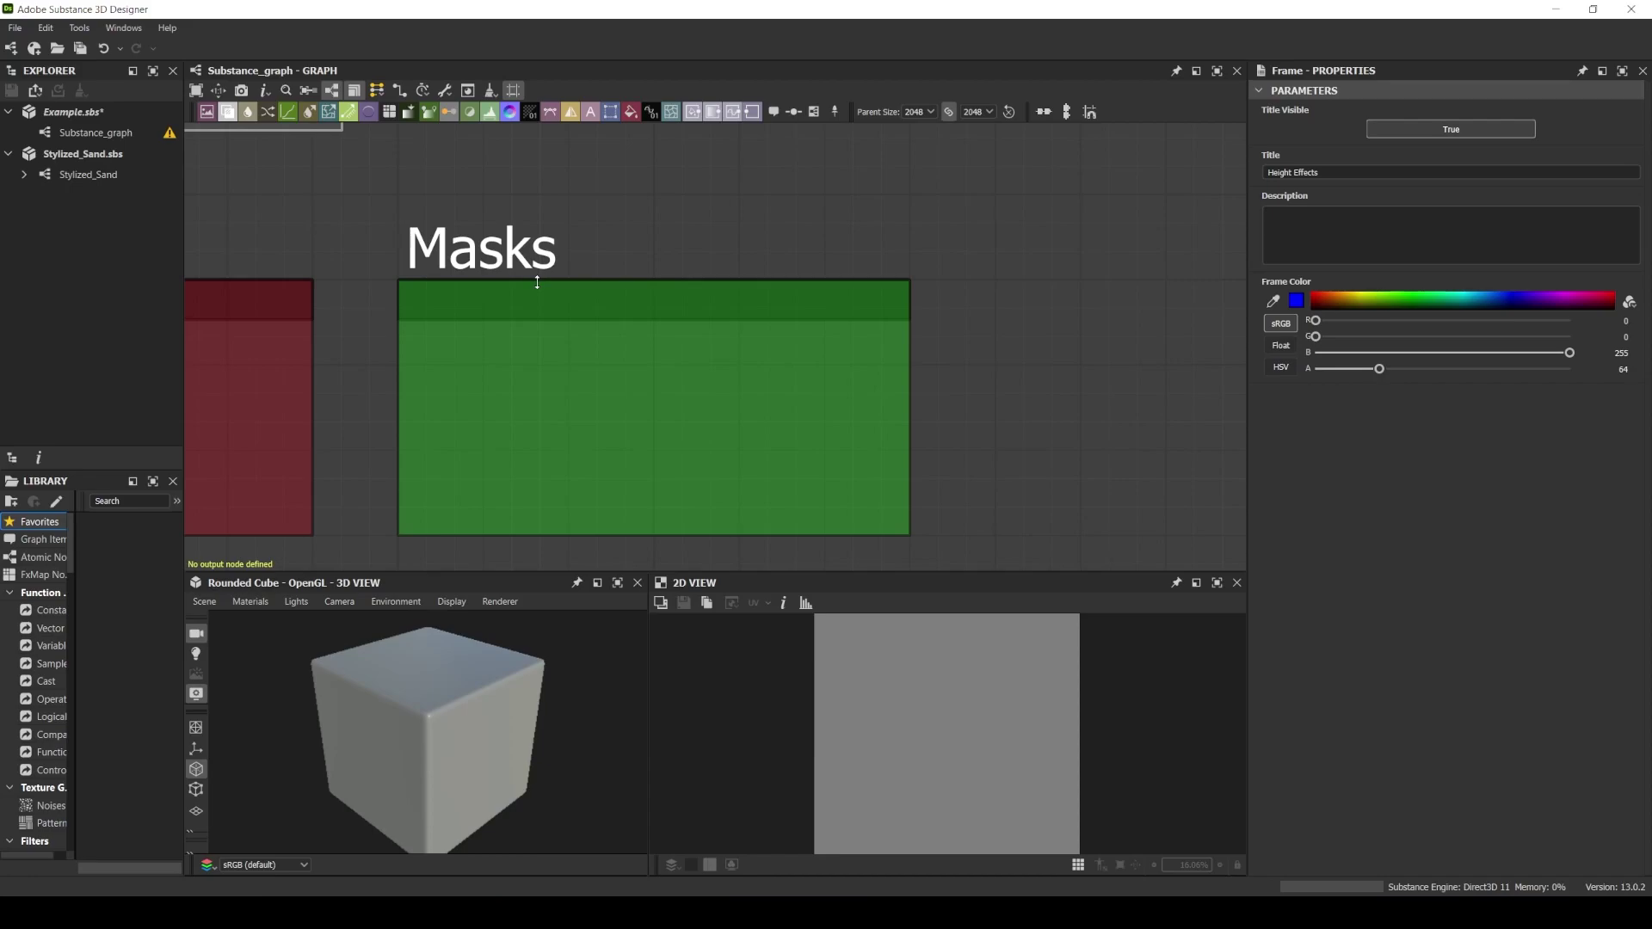
scroll(645, 233, "down", 6)
middle_click_drag(723, 210, 612, 373)
scroll(635, 340, "up", 7)
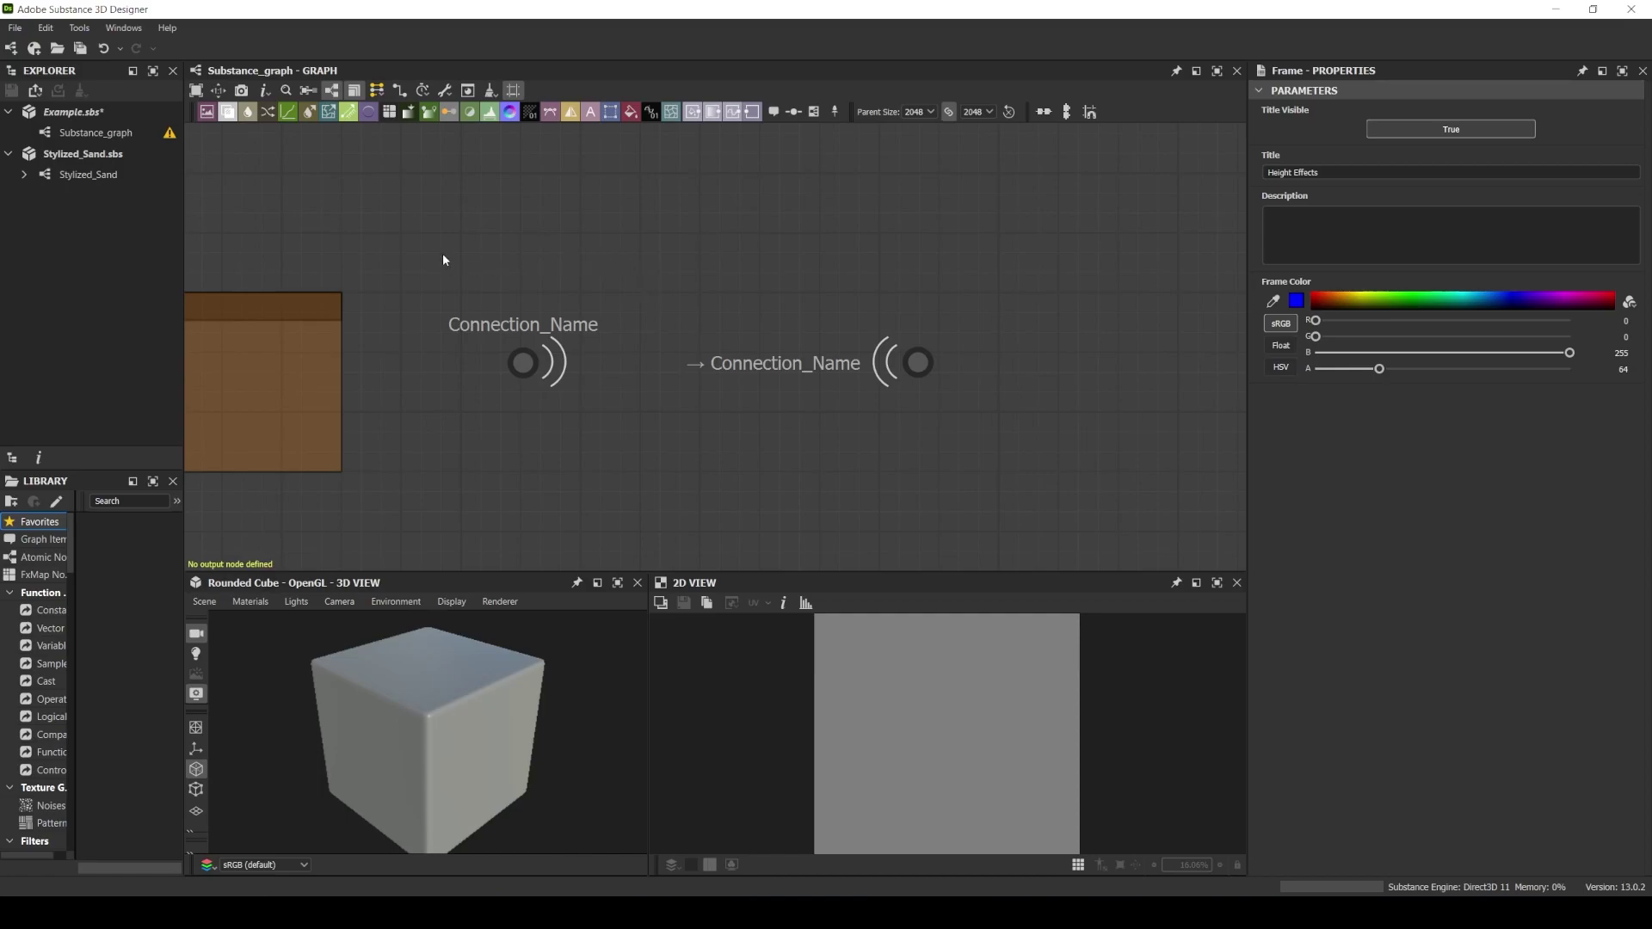
scroll(516, 361, "up", 2)
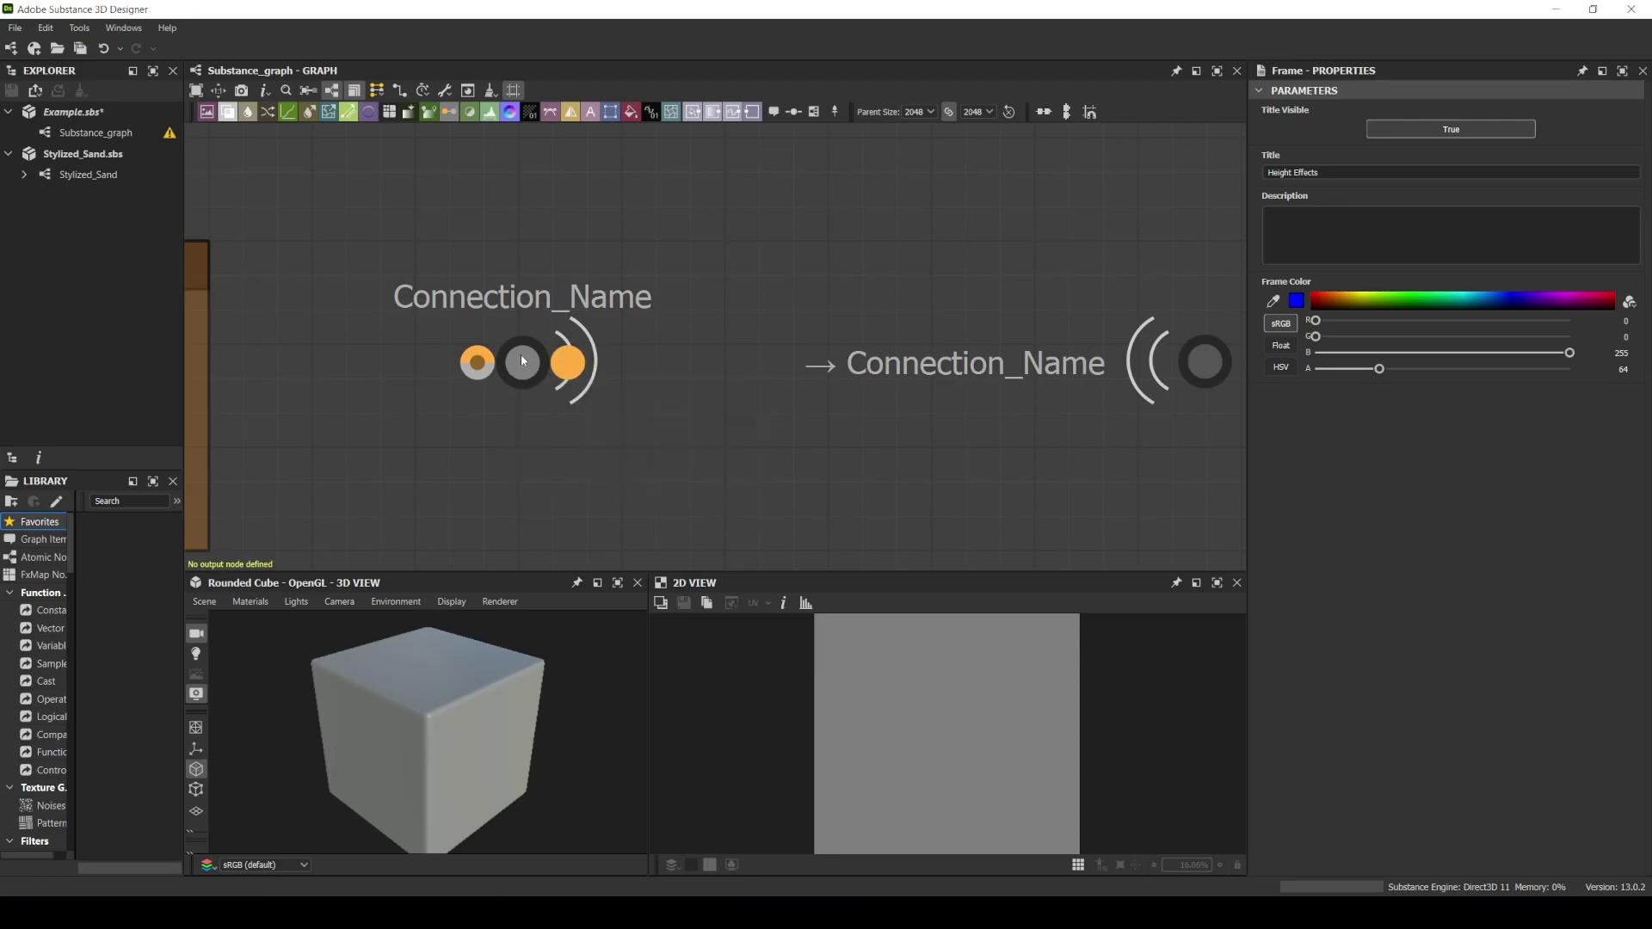
Inspect the Connection_Name dot's name and input portal settings, keep the name unchanged, then deselect it
left_click(527, 365)
scroll(532, 368, "down", 2)
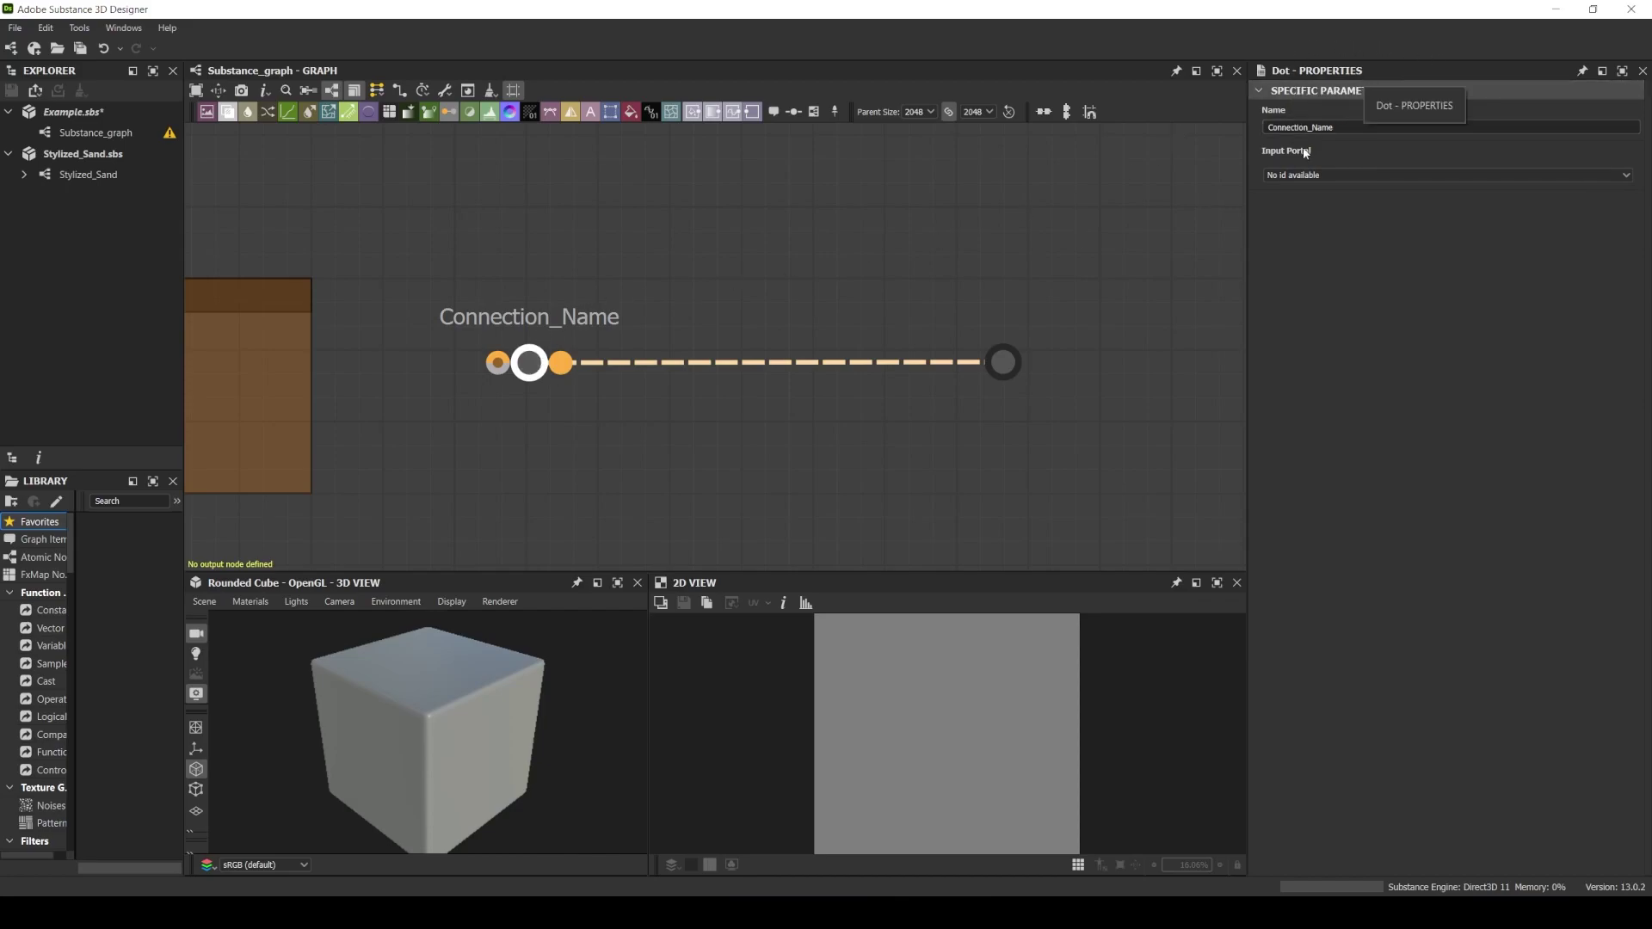
double_click(1346, 128)
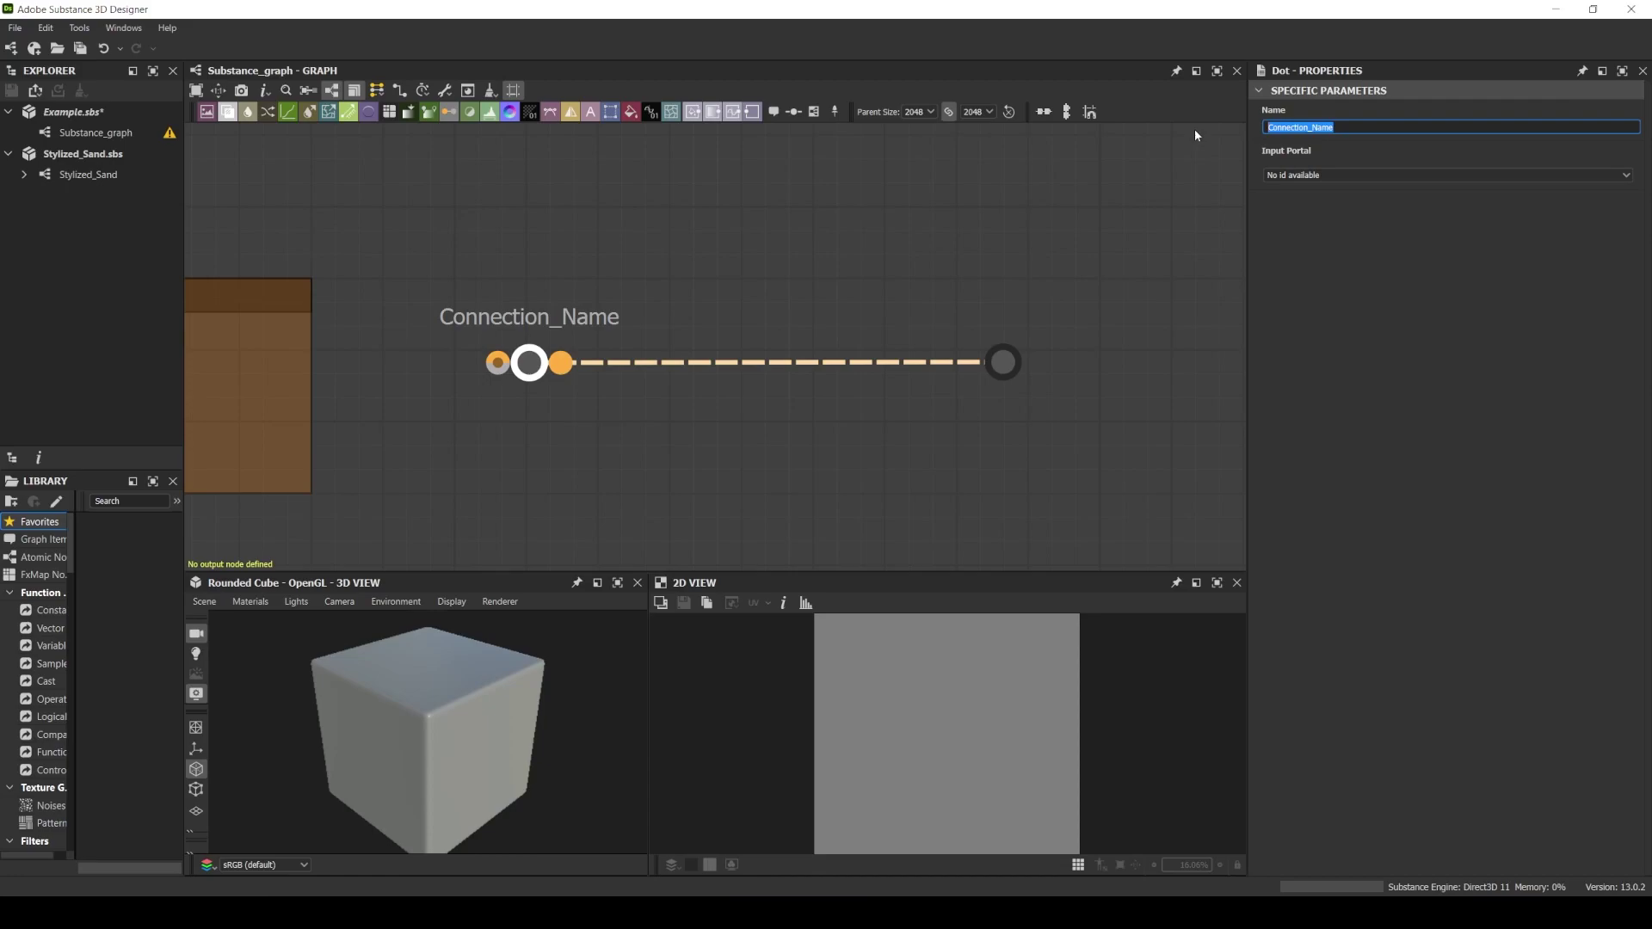
left_click(1371, 176)
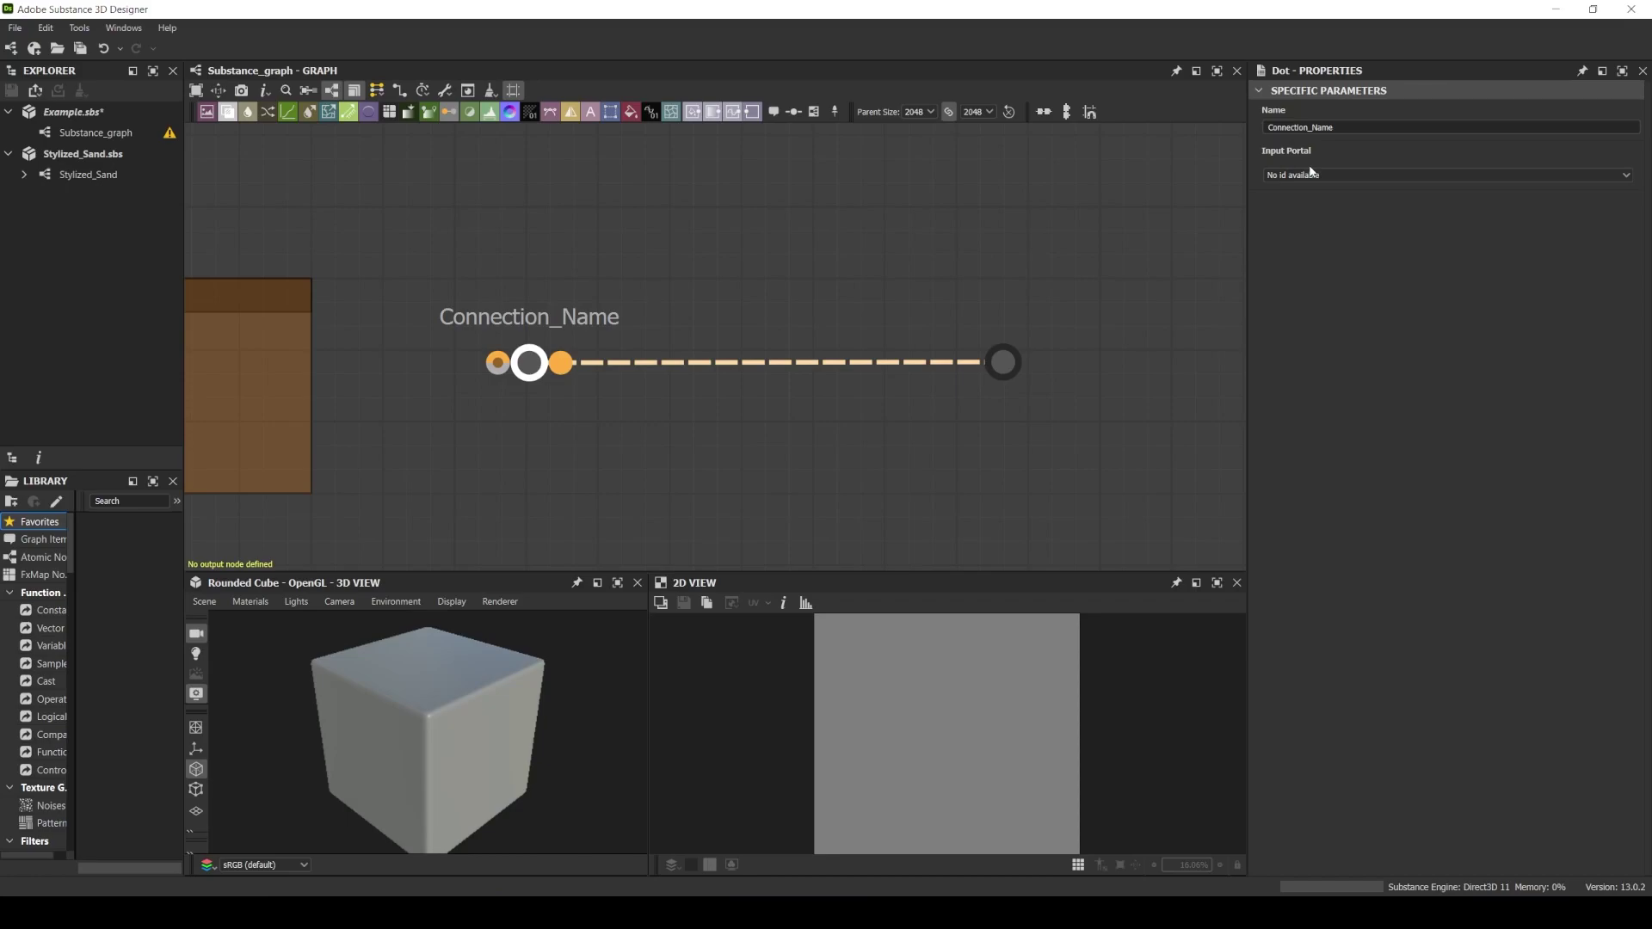
left_click(988, 468)
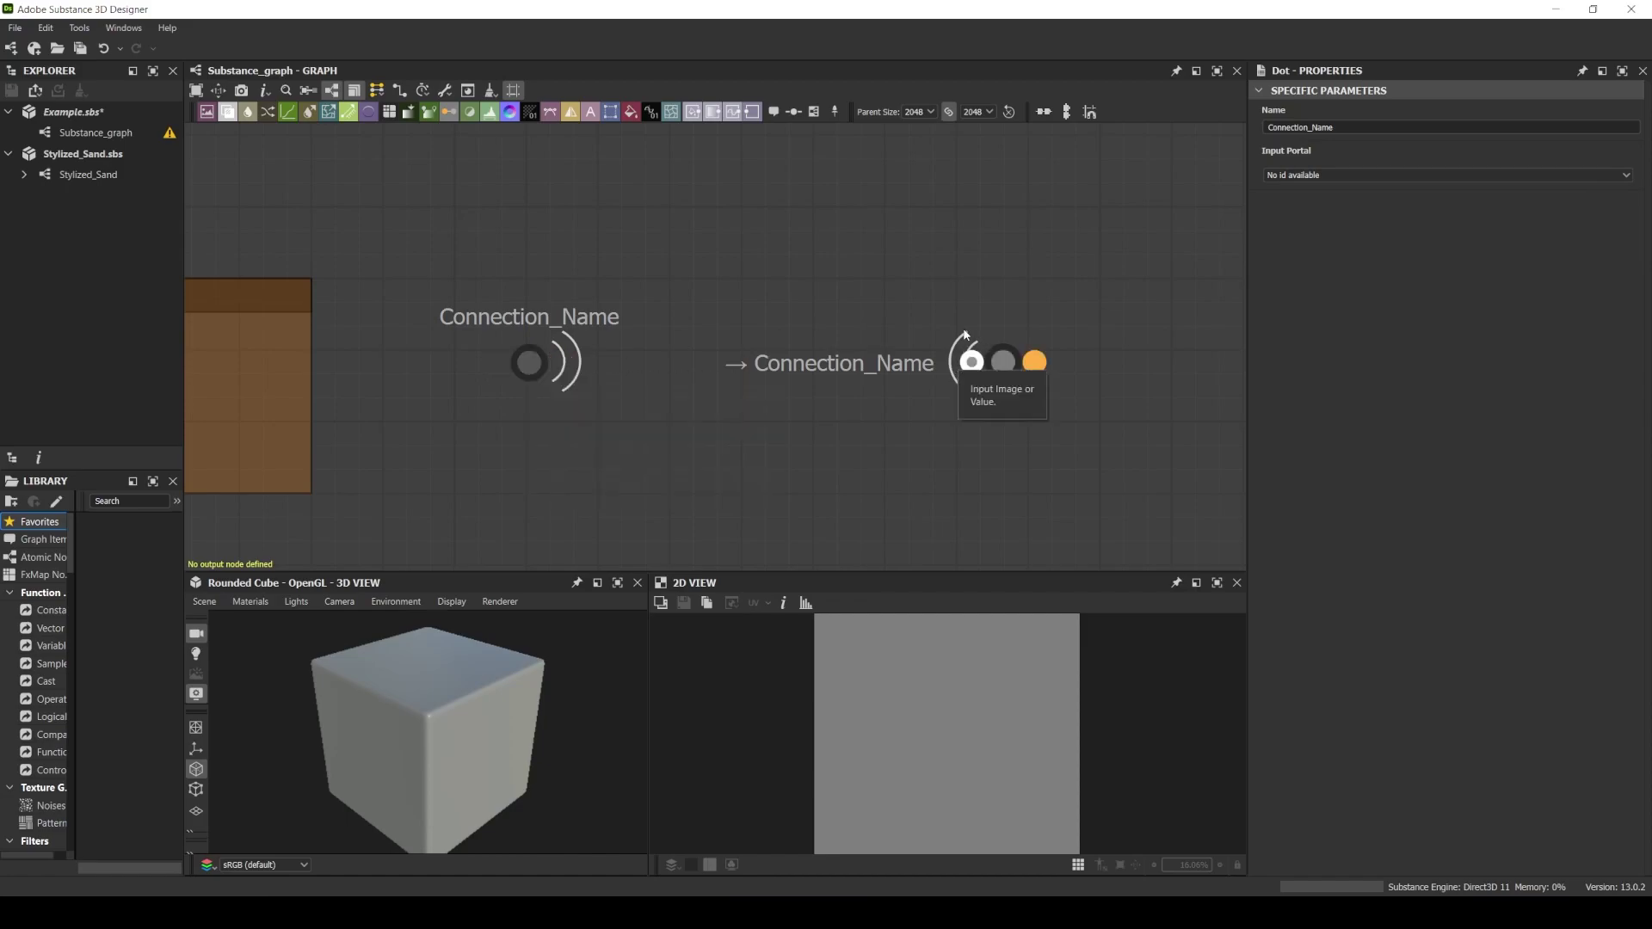
Shift the left Connection_Name dot slightly right, then box-select both Connection_Name dots
left_click_drag(527, 363, 533, 363)
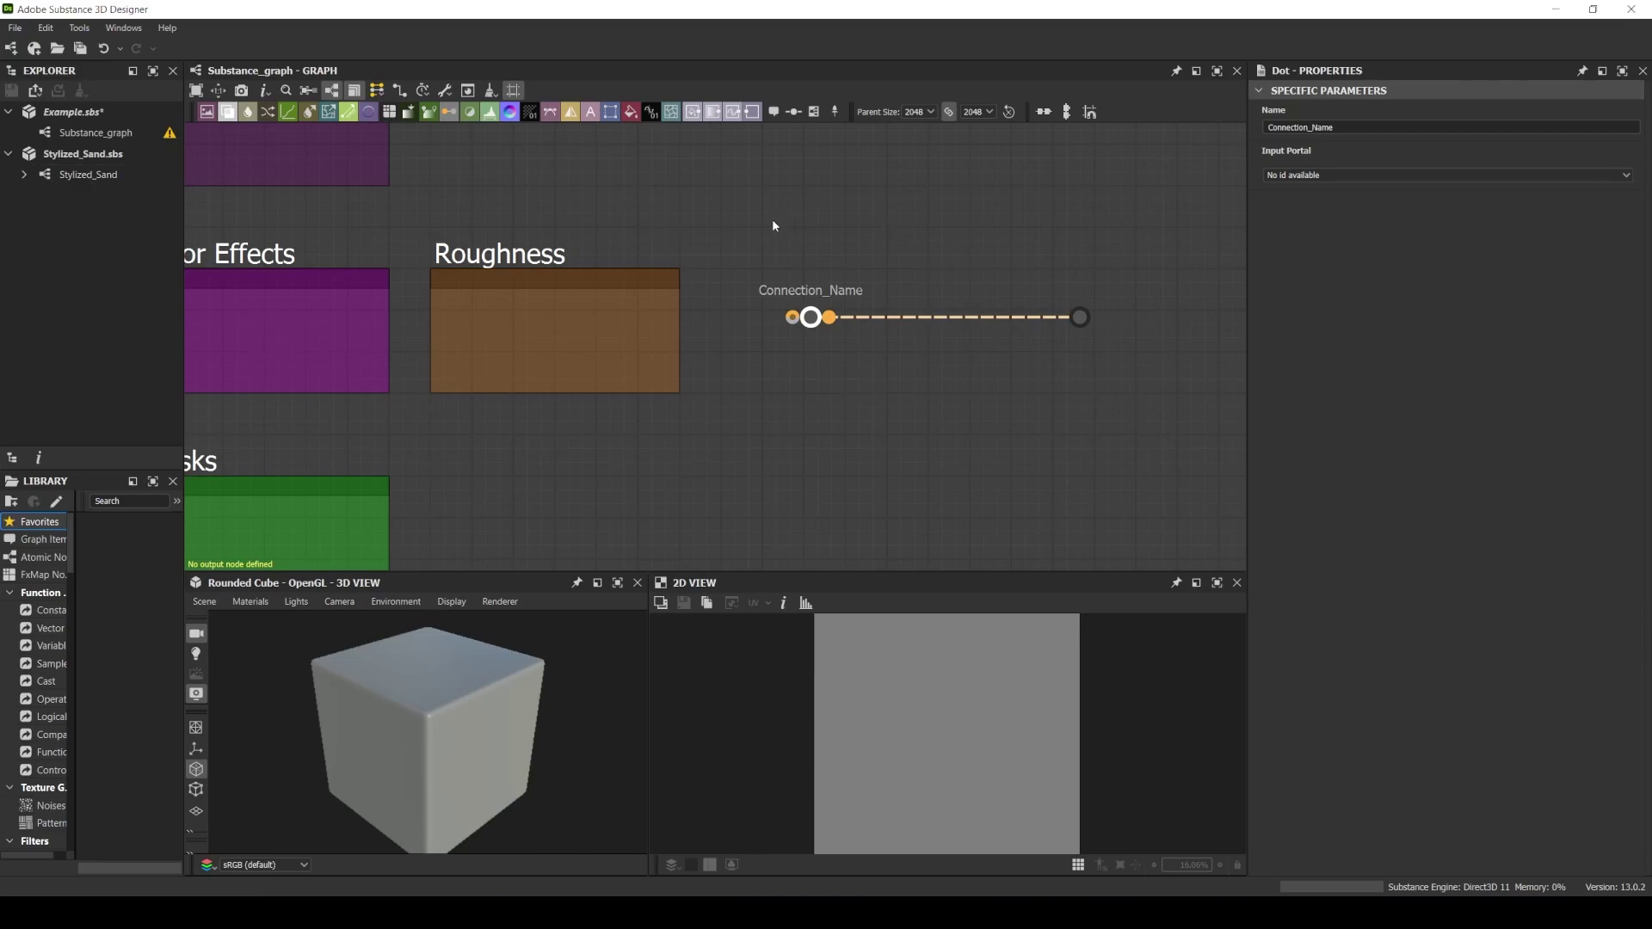
left_click_drag(738, 222, 1198, 390)
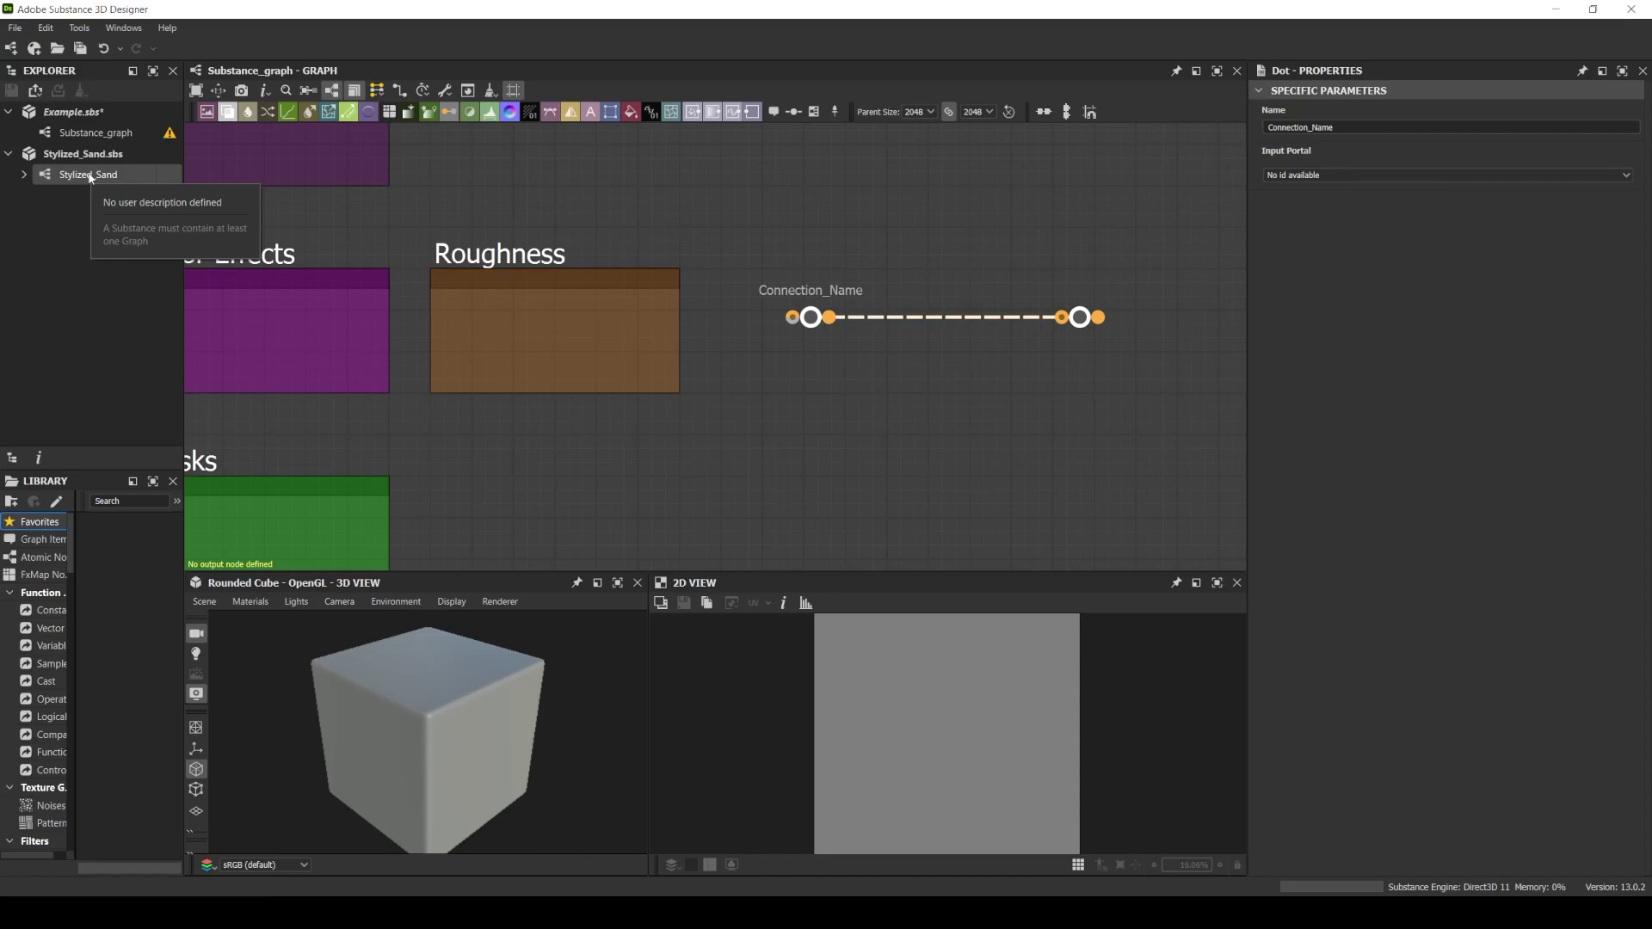
Open the Stylized_Sand graph and marquee-check the nodes inside the Base Shape frame
left_click(62, 178)
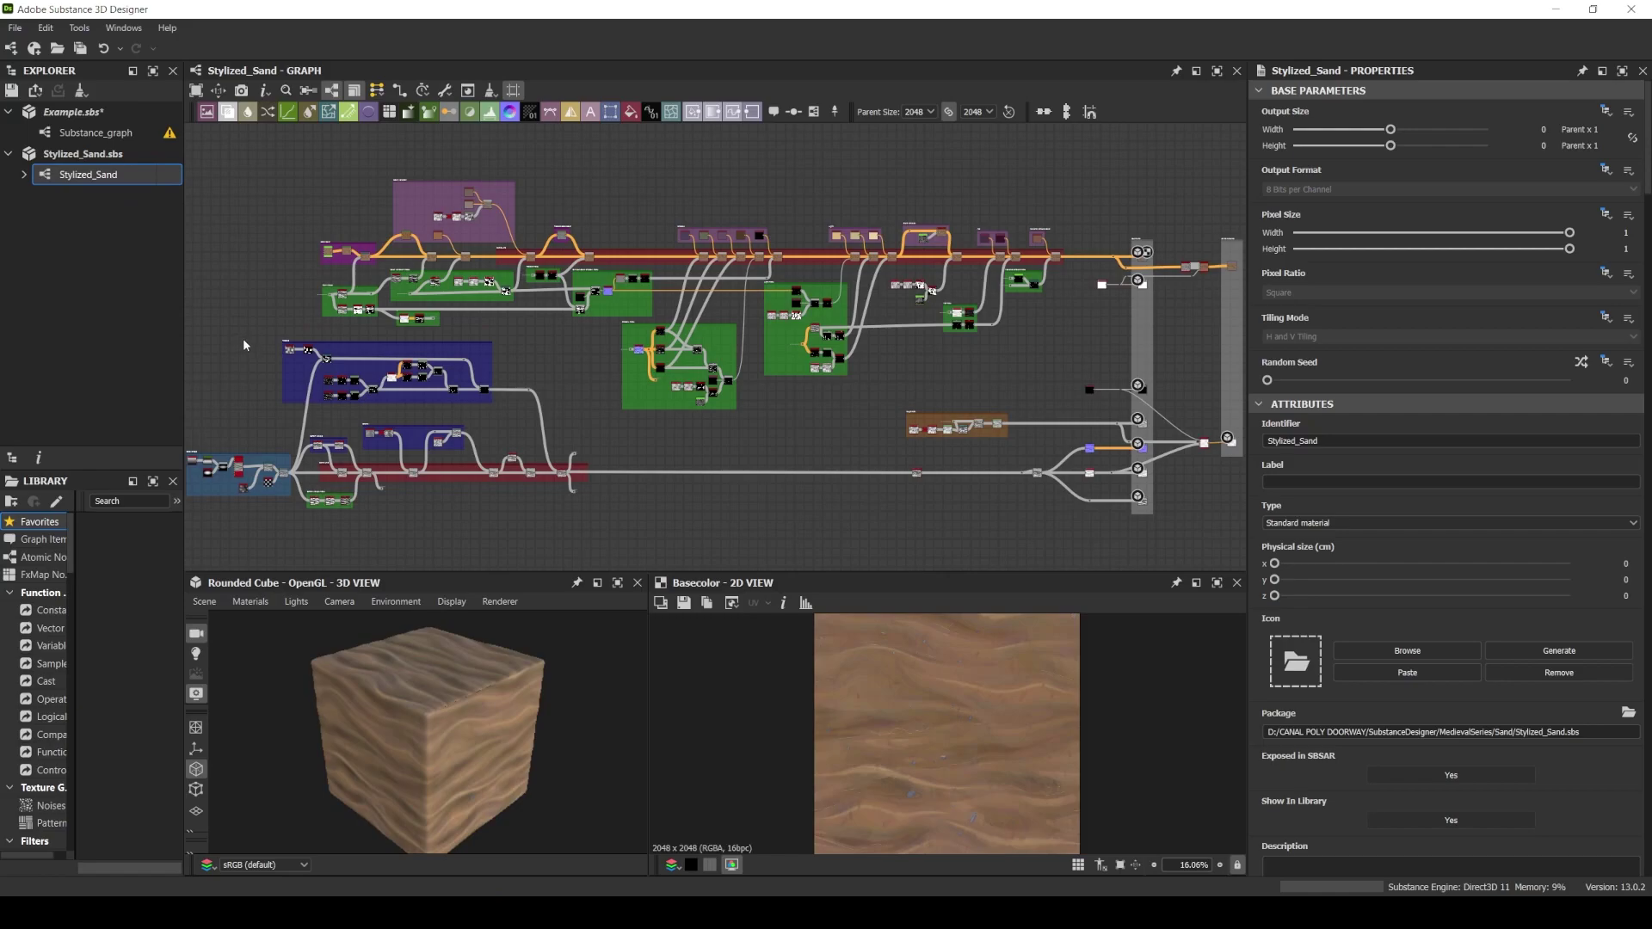
middle_click_drag(243, 338, 544, 168)
scroll(525, 306, "up", 8)
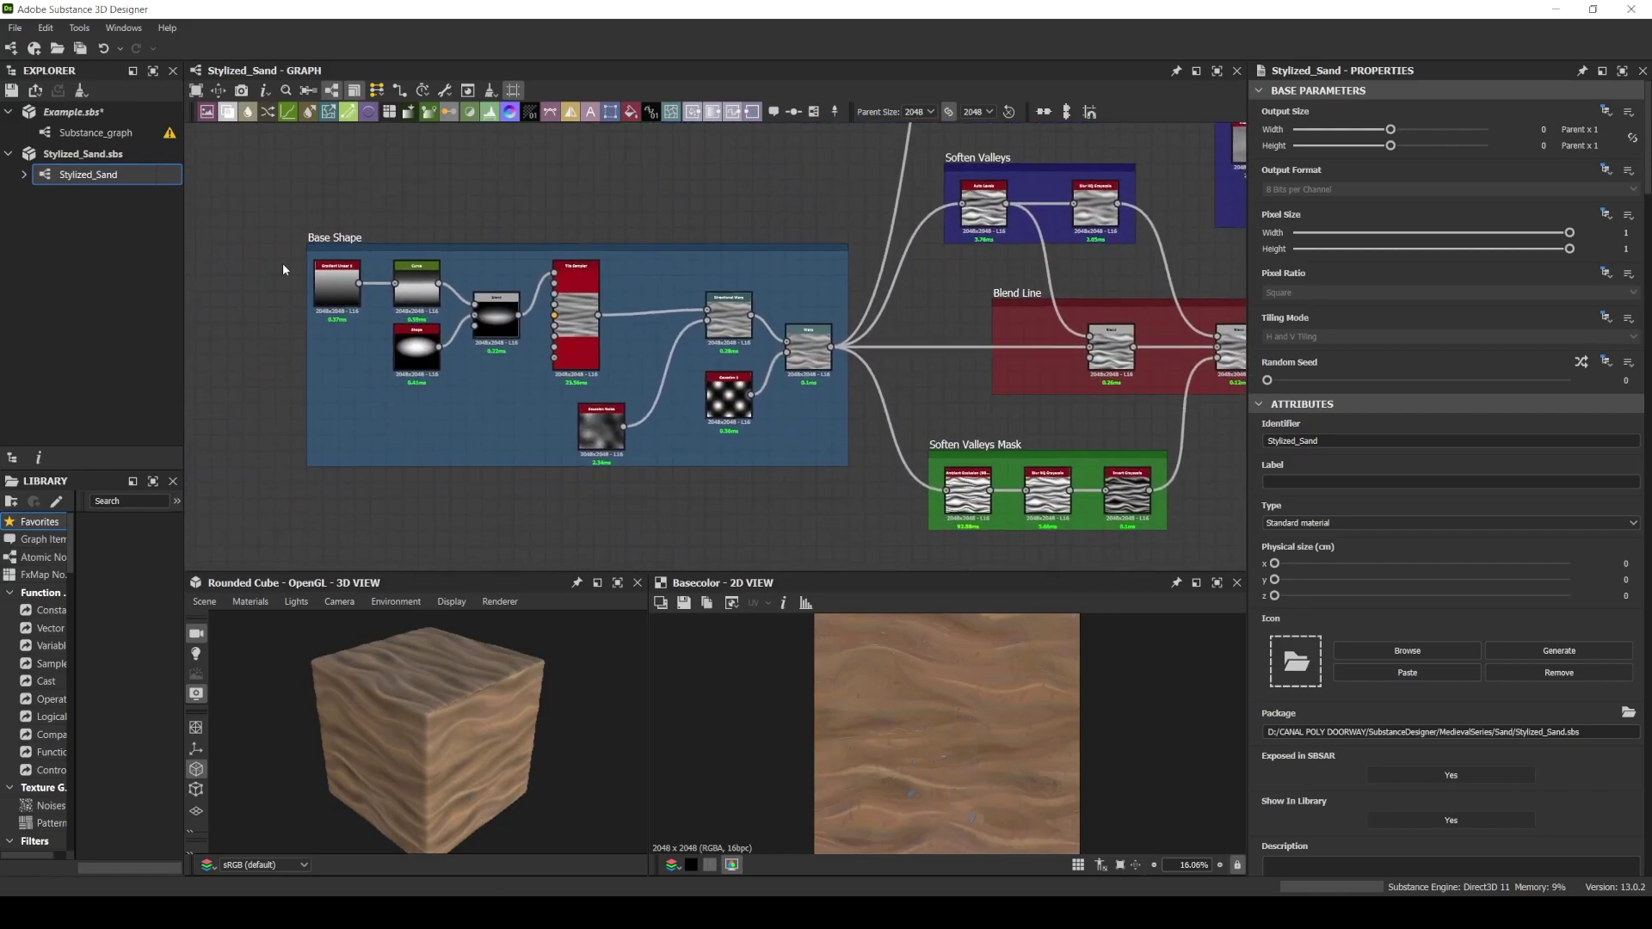
left_click_drag(253, 181, 859, 519)
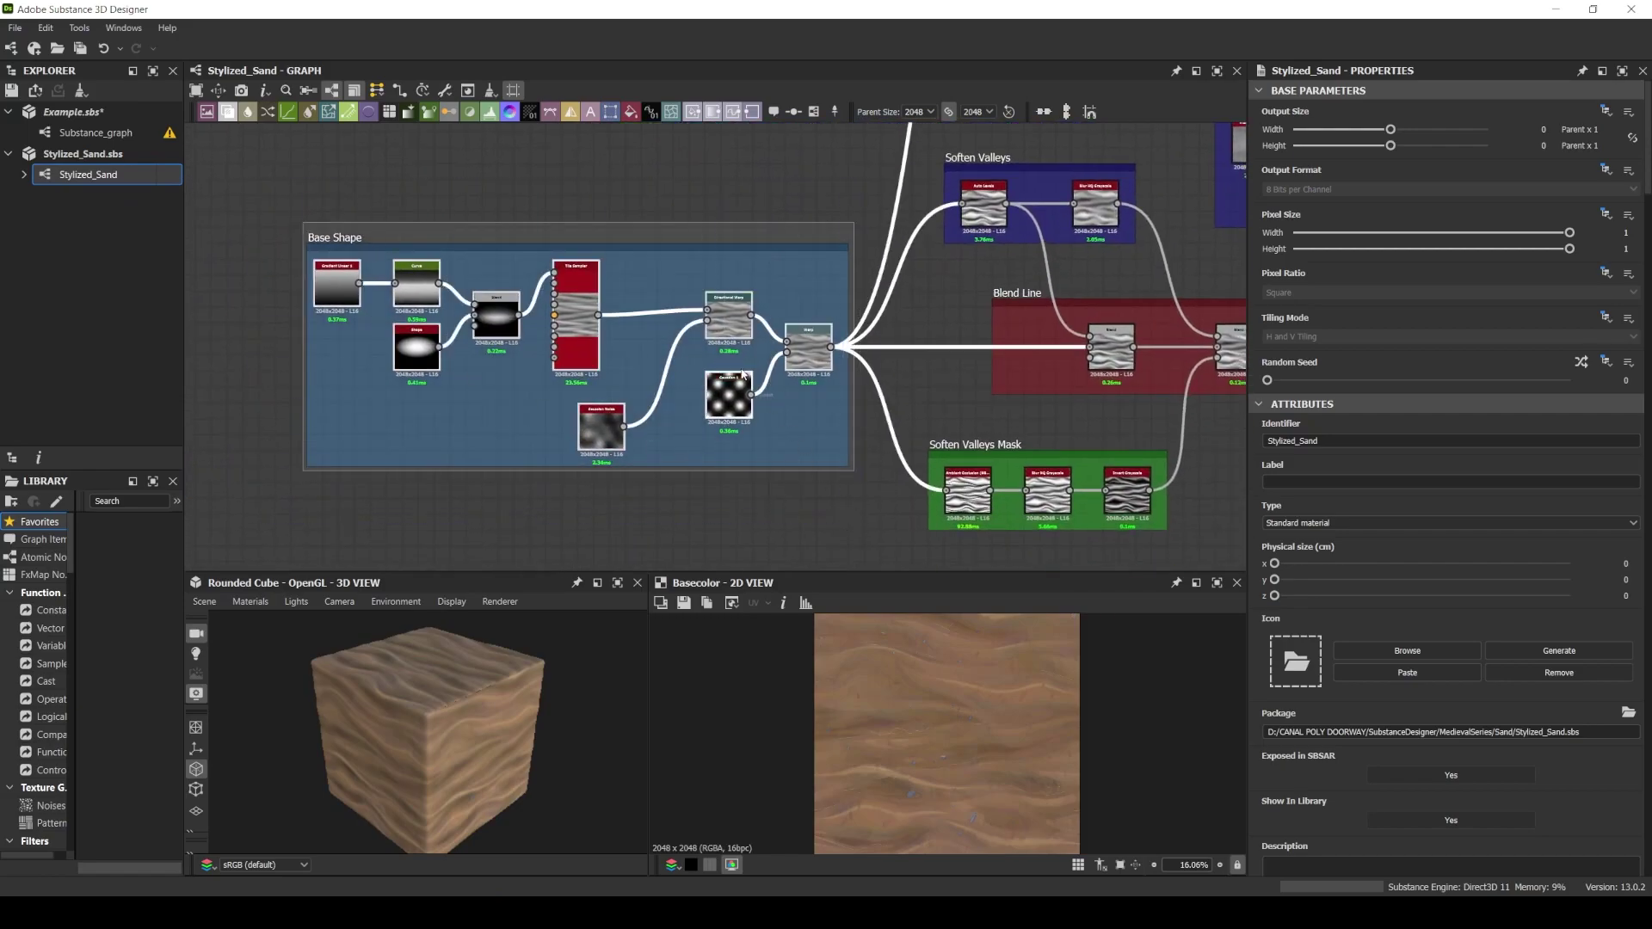
scroll(736, 363, "up", 1)
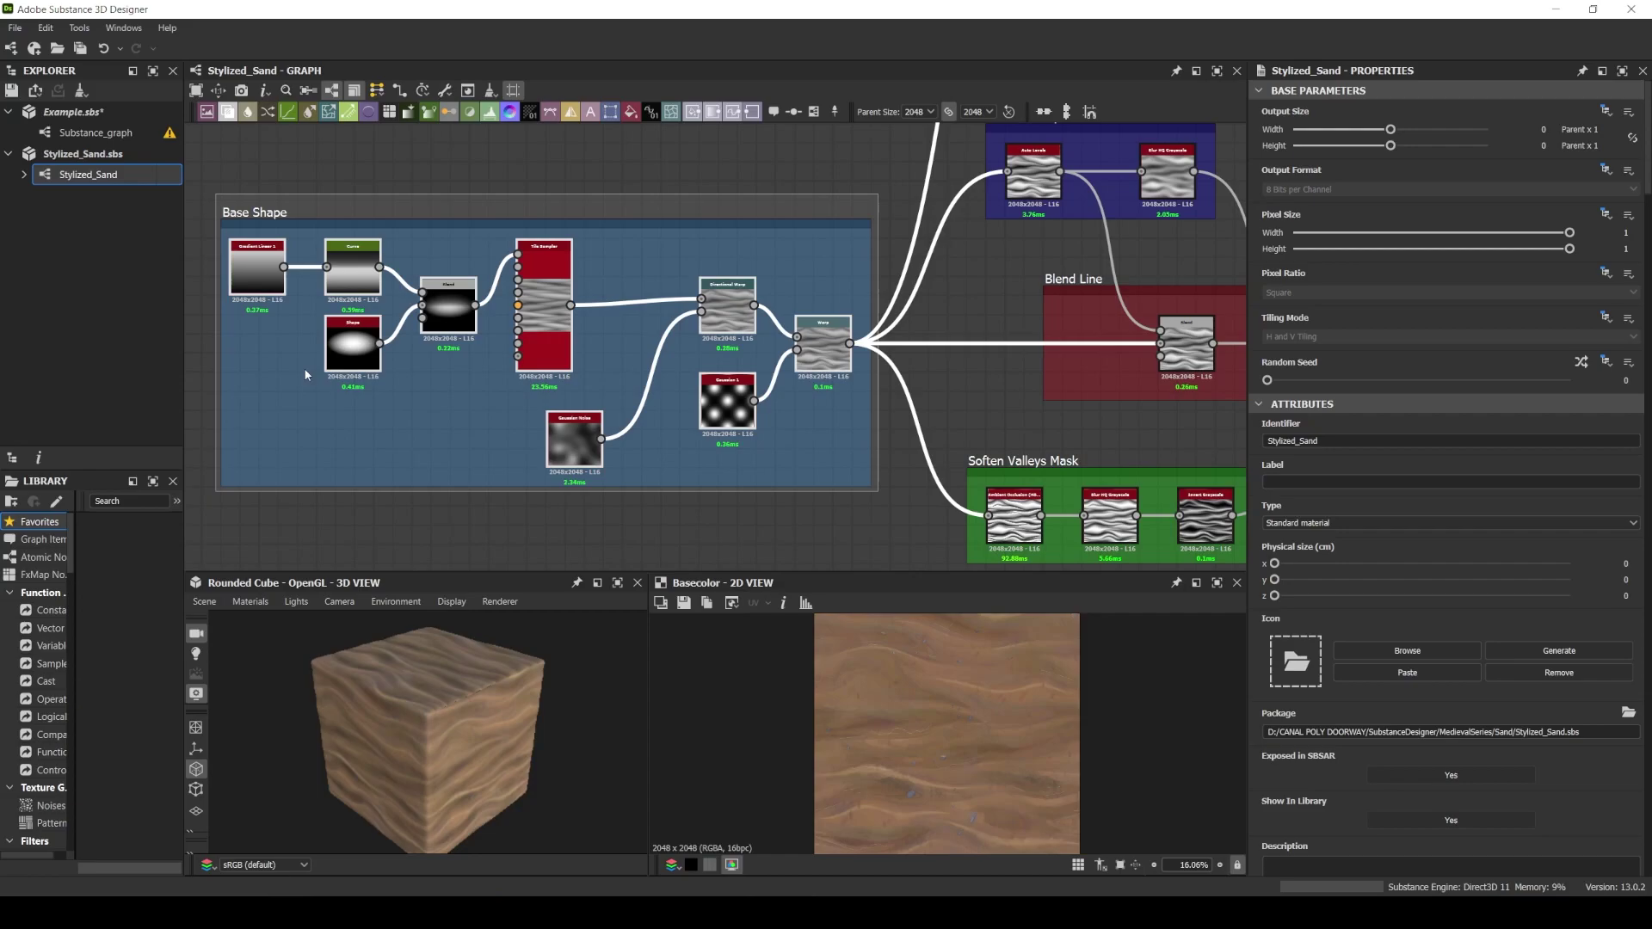
scroll(796, 185, "down", 3)
left_click(799, 178)
Marquee-check the Soften Valleys, Grains and Pebbles frames in turn
middle_click_drag(770, 182, 276, 325)
left_click_drag(414, 262, 534, 360)
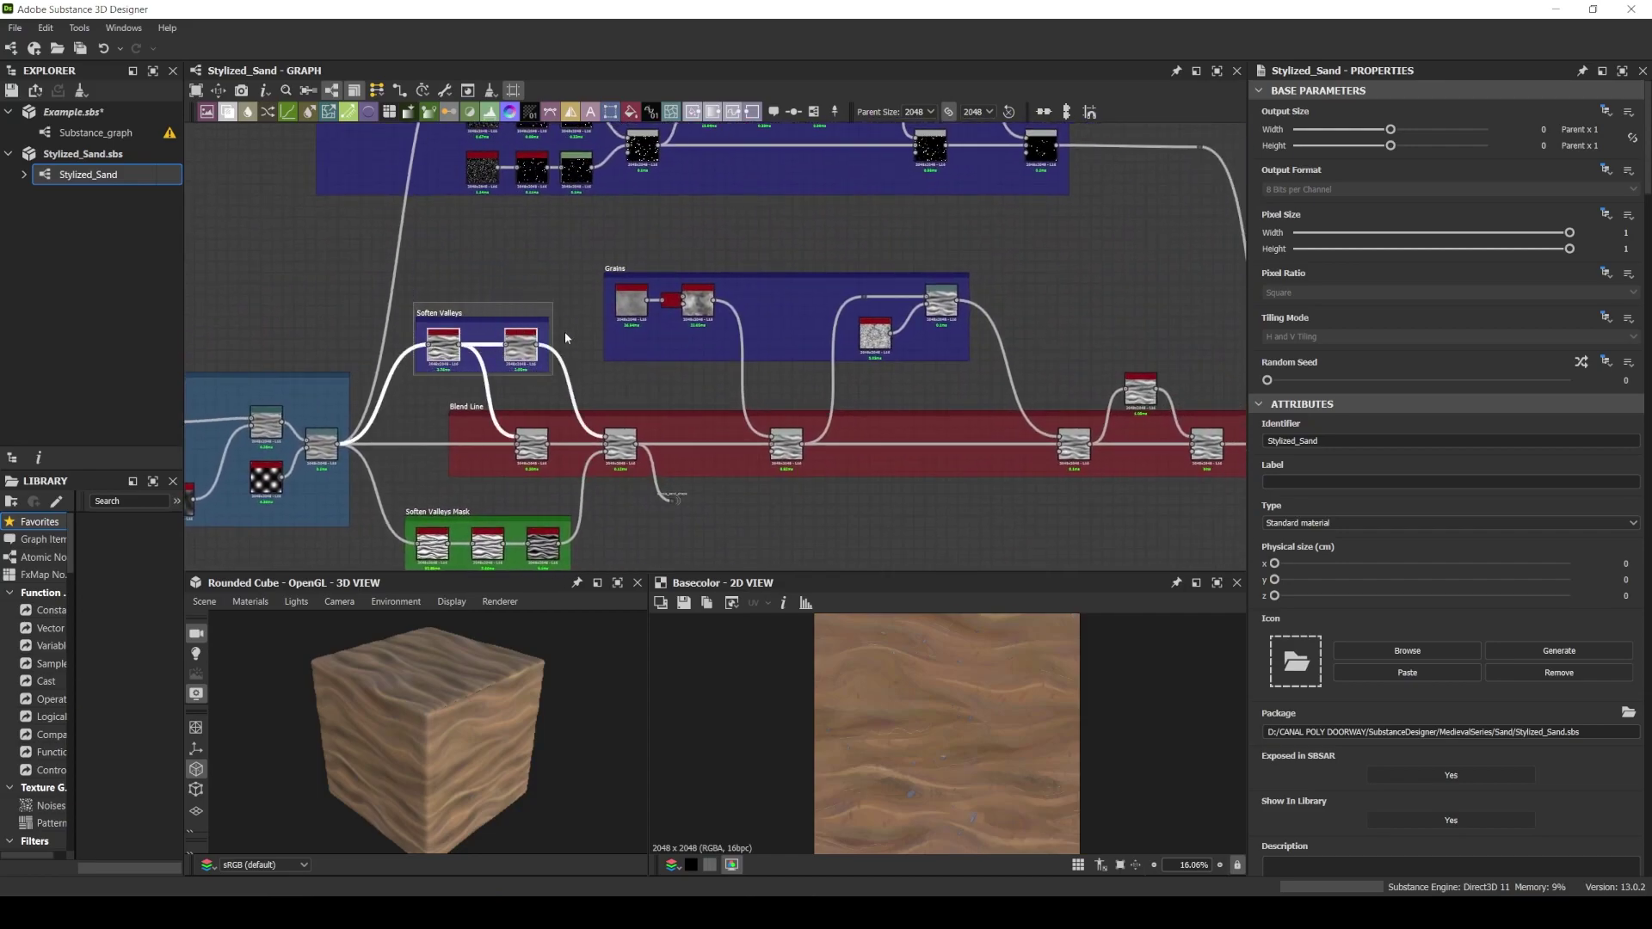
left_click(598, 237)
left_click_drag(597, 239, 981, 372)
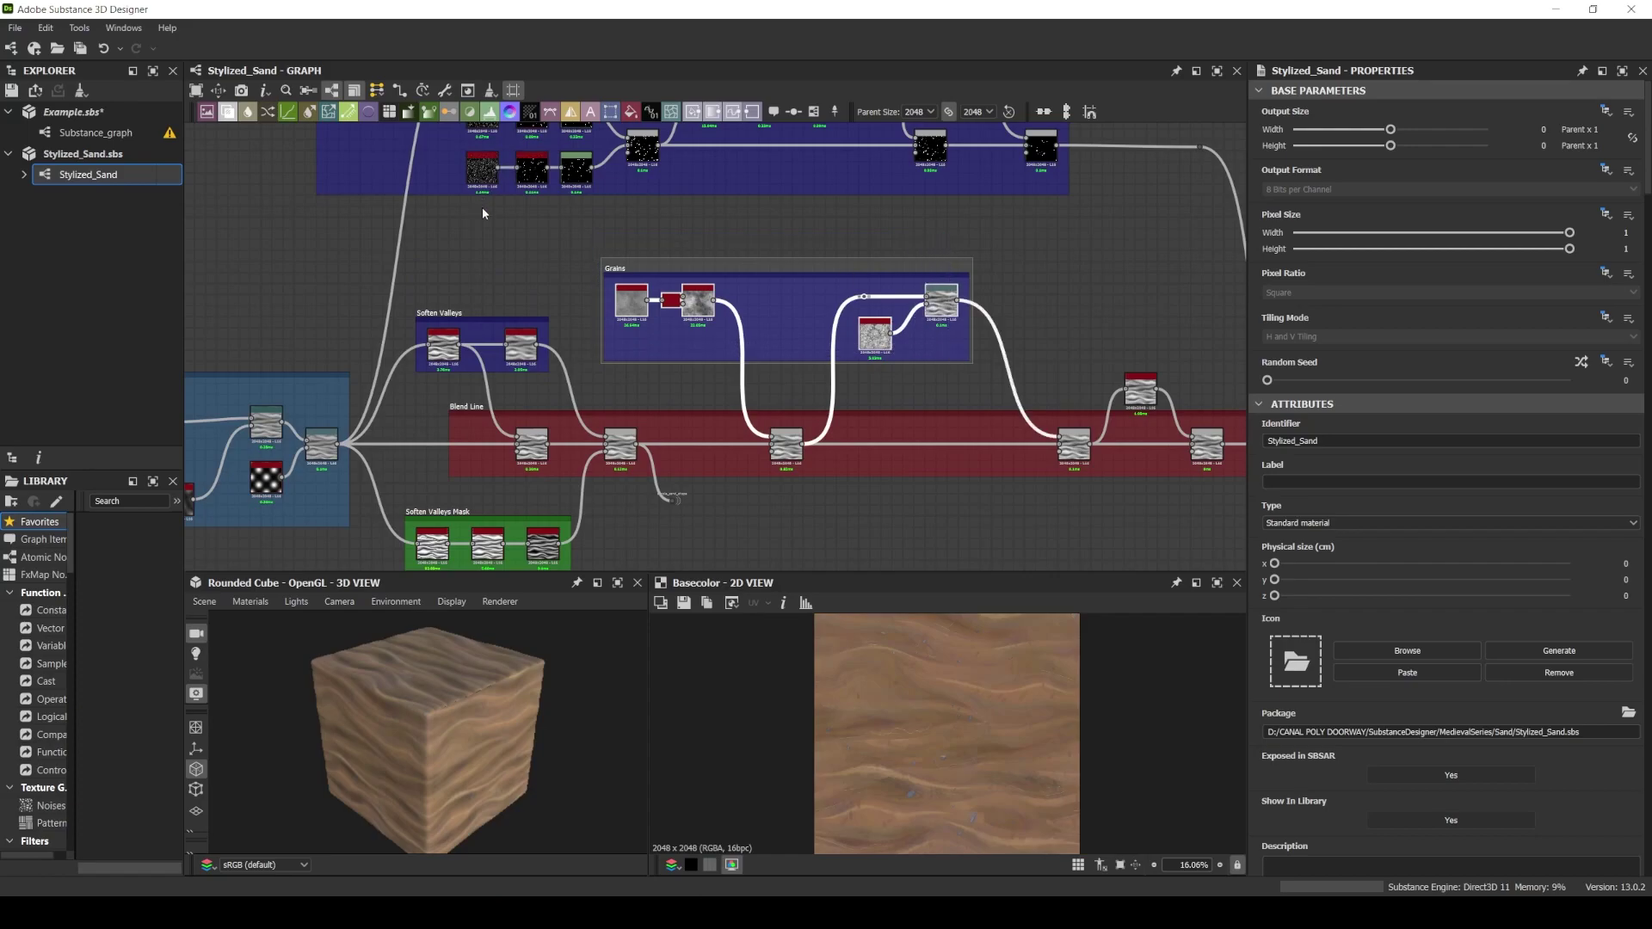
middle_click_drag(488, 235, 453, 399)
left_click_drag(253, 132, 1049, 393)
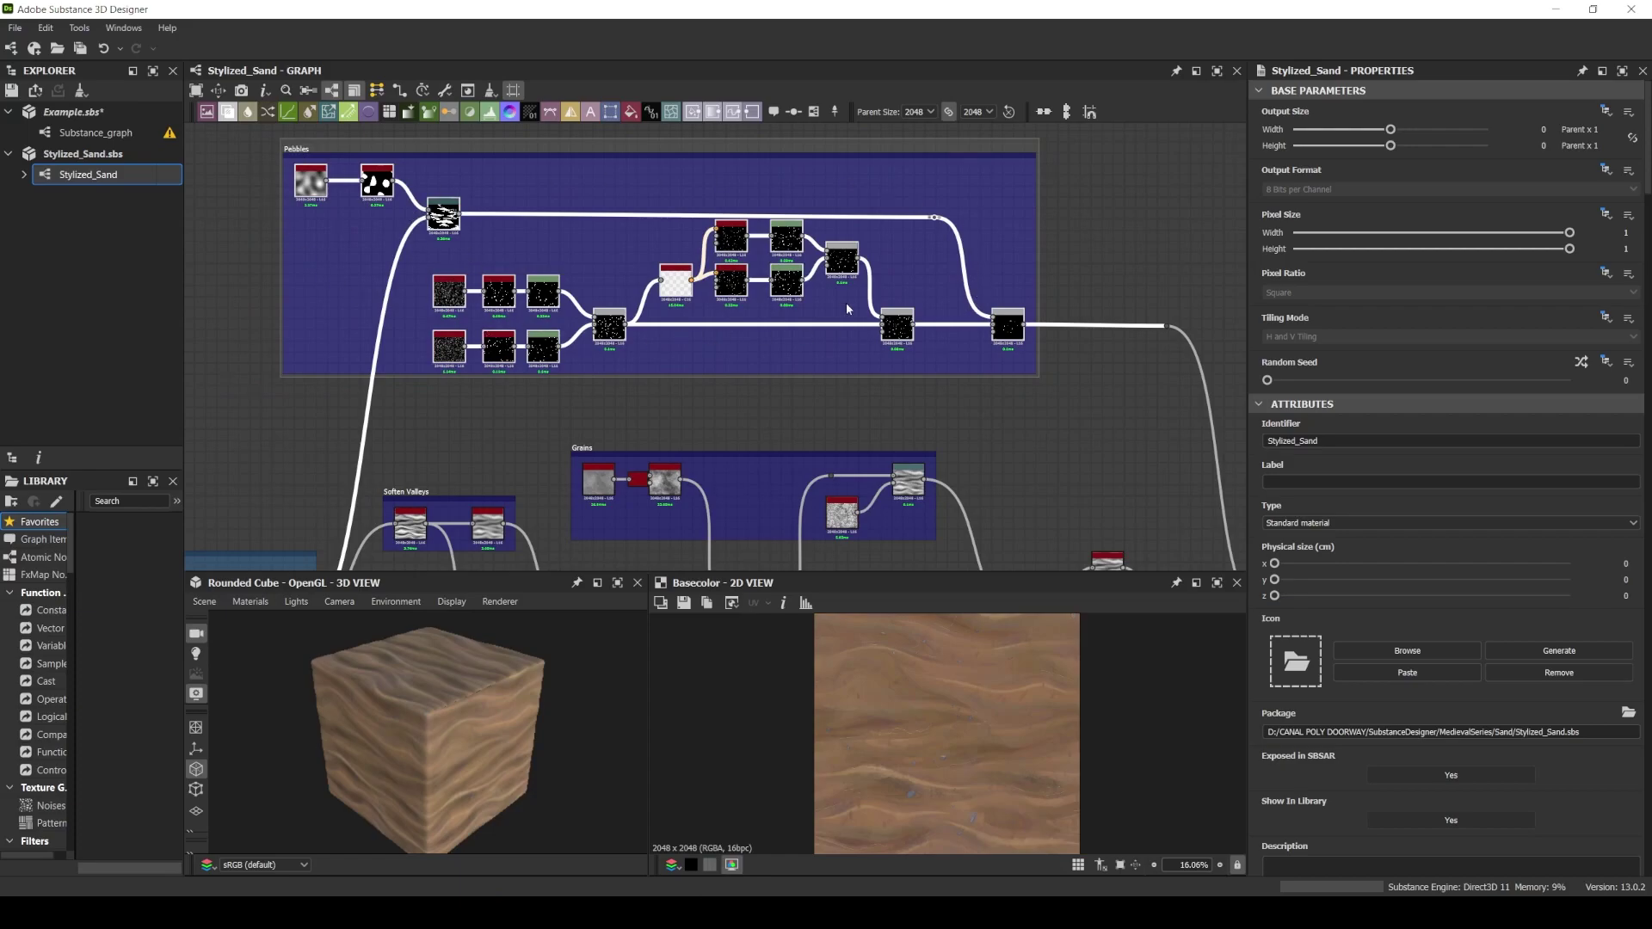
Center and zoom the view on the Blend Line frame
middle_click_drag(588, 446, 577, 301)
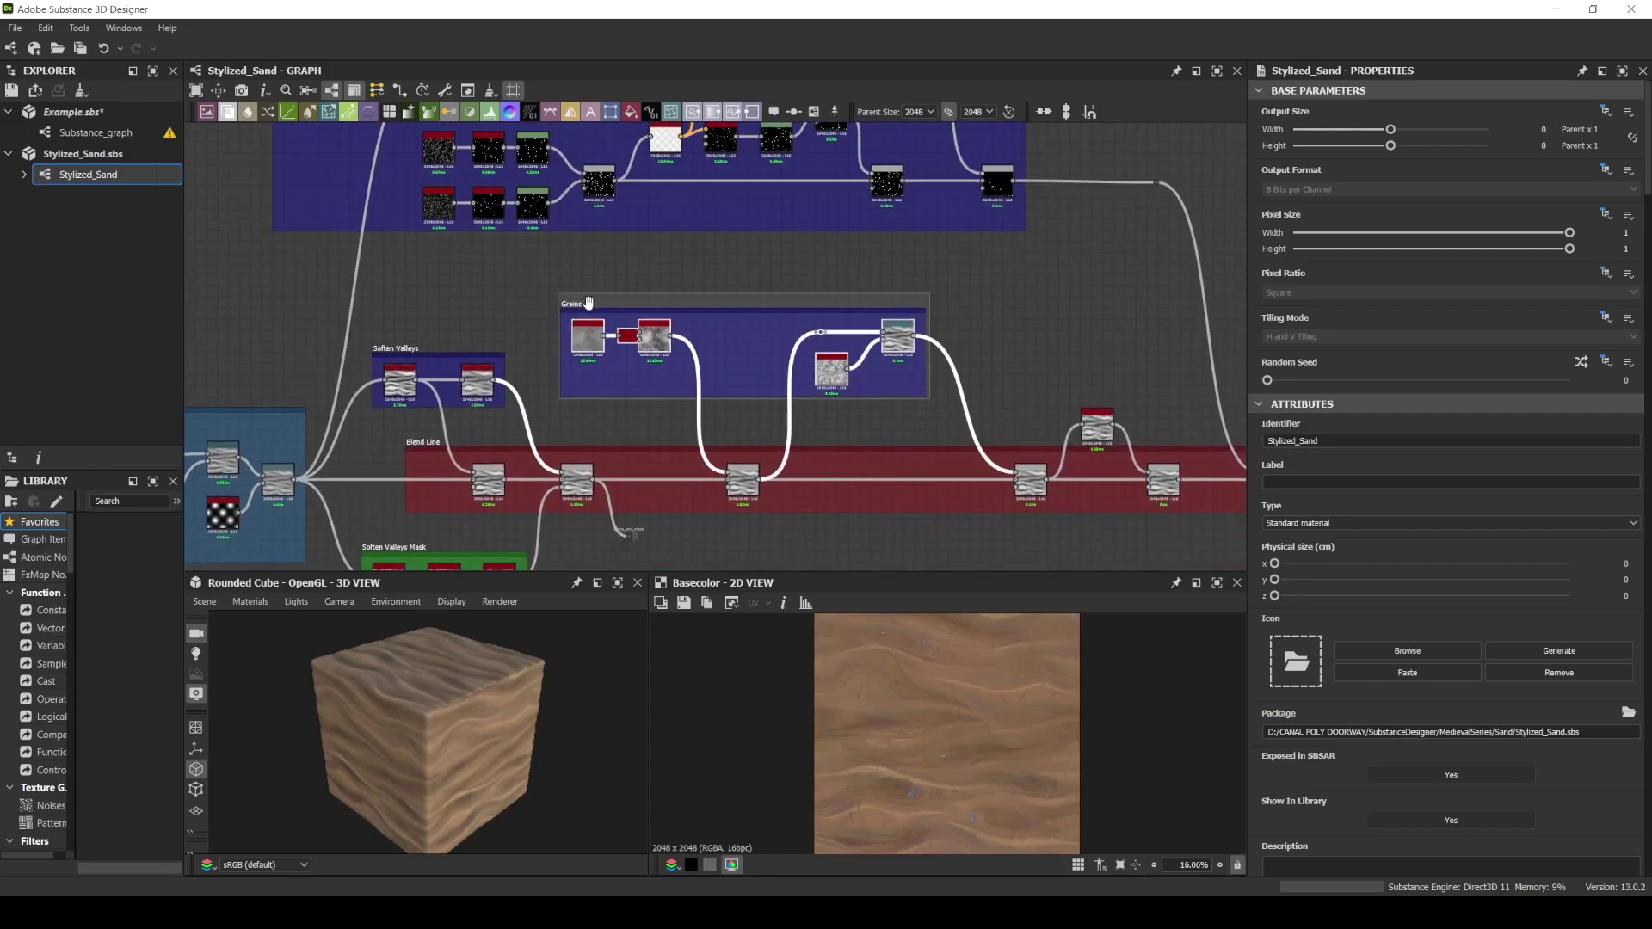
middle_click_drag(589, 302, 585, 211)
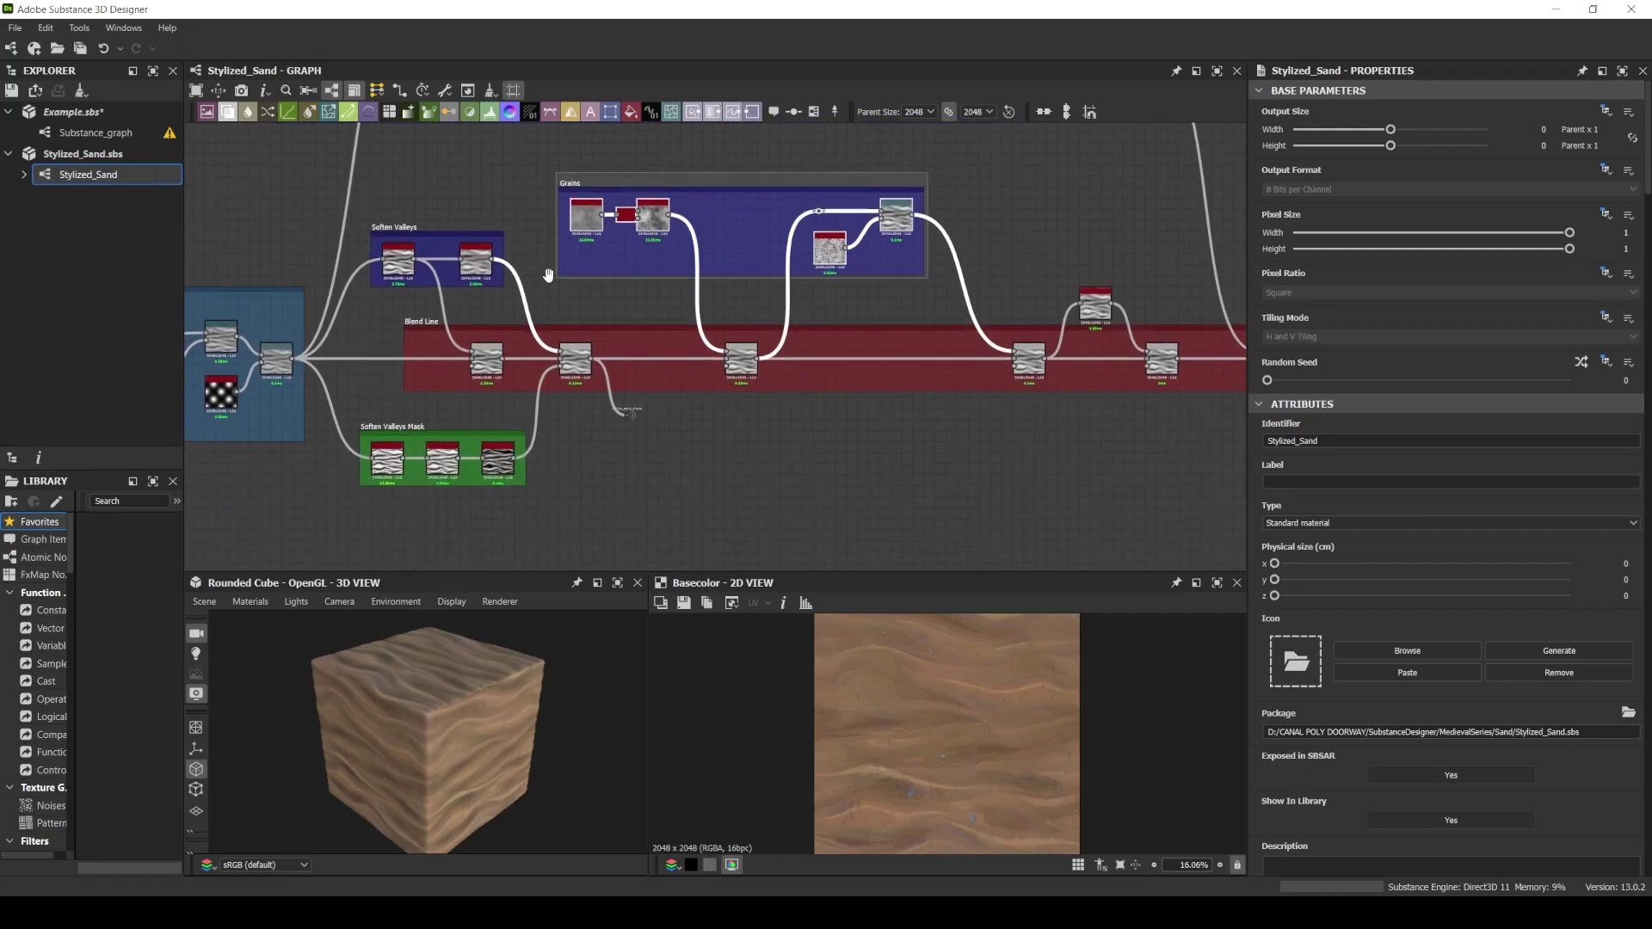
scroll(493, 340, "up", 4)
Select Blend Line's first Blend node and follow the chain to the right
left_click(493, 339)
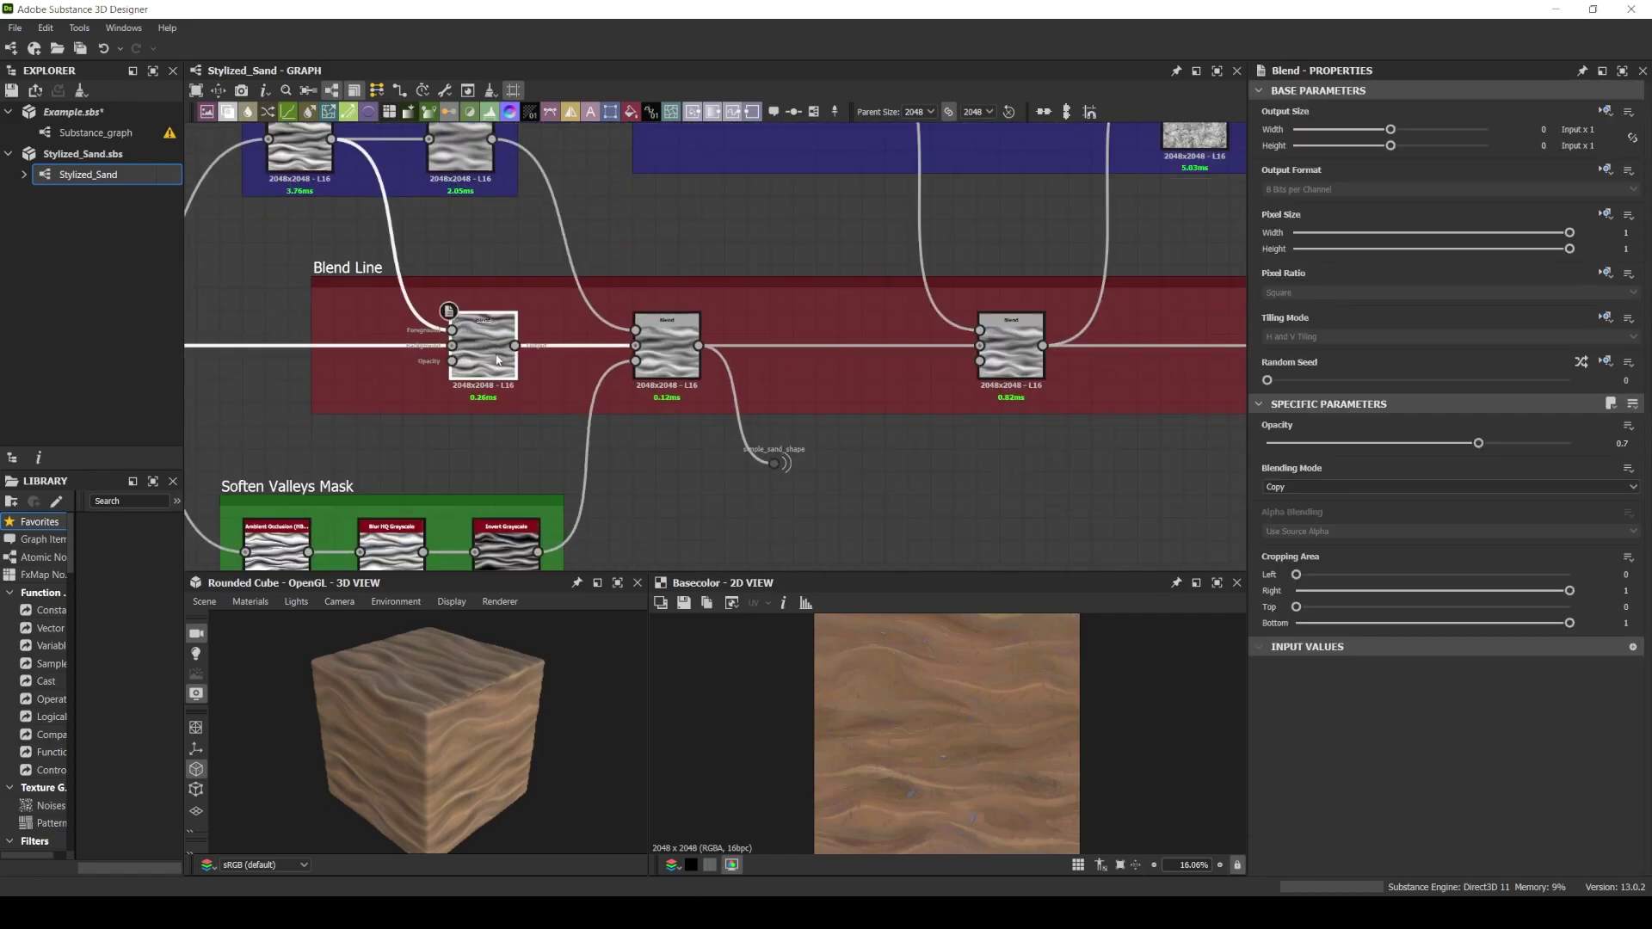
middle_click_drag(266, 306, 279, 270)
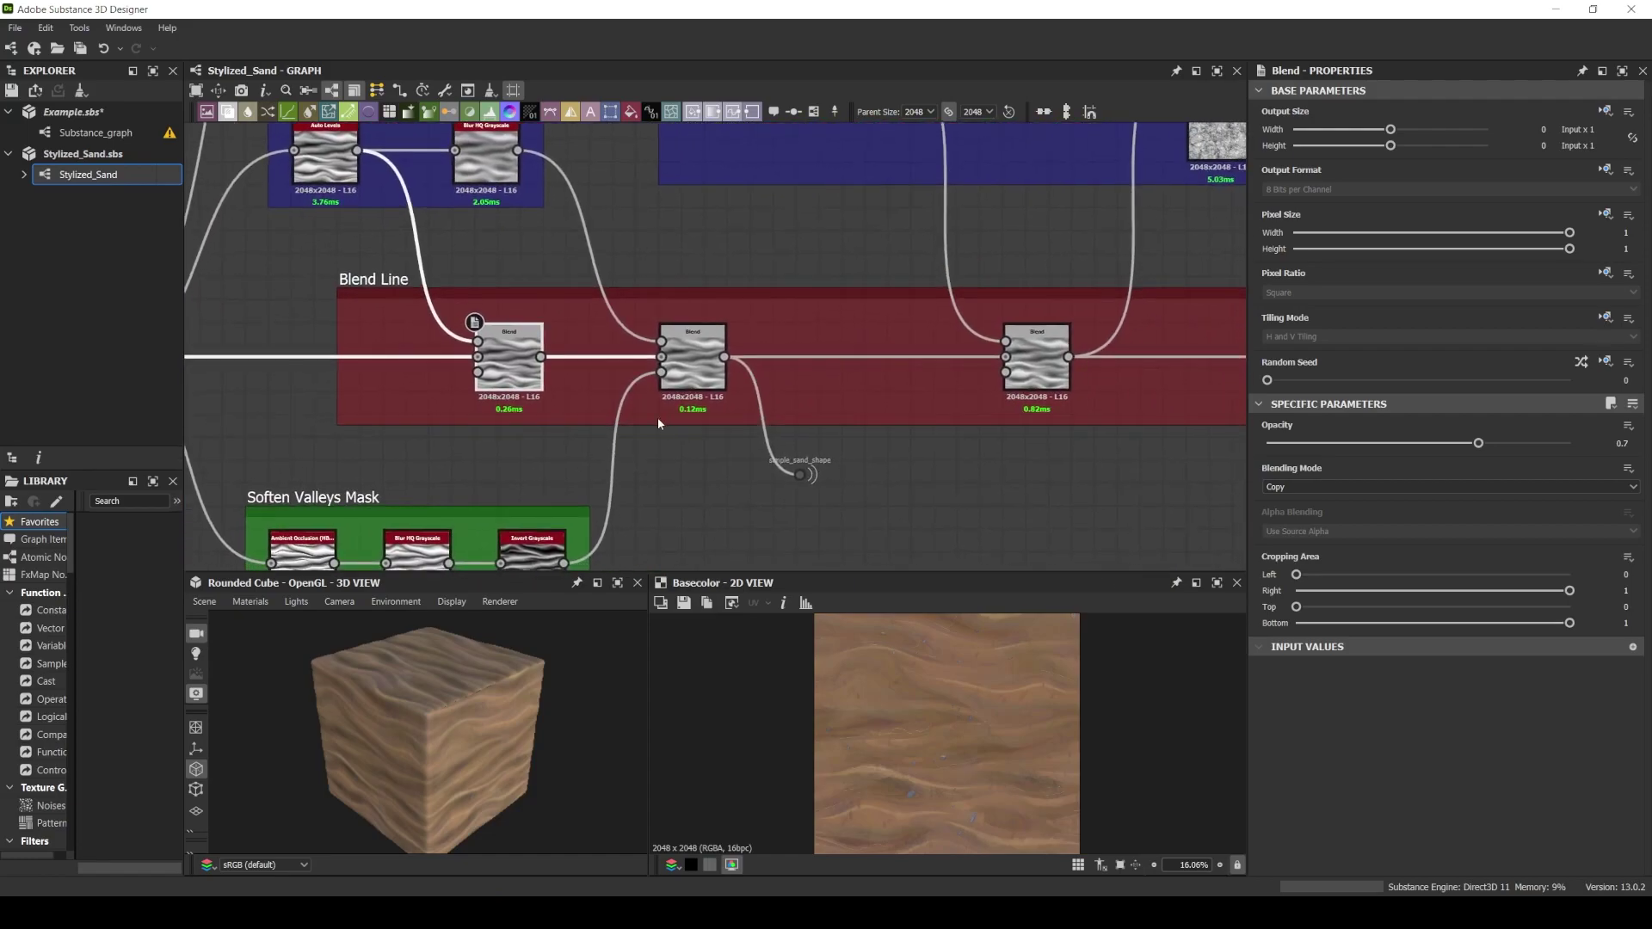
middle_click_drag(1039, 377, 680, 393)
scroll(680, 393, "down", 2)
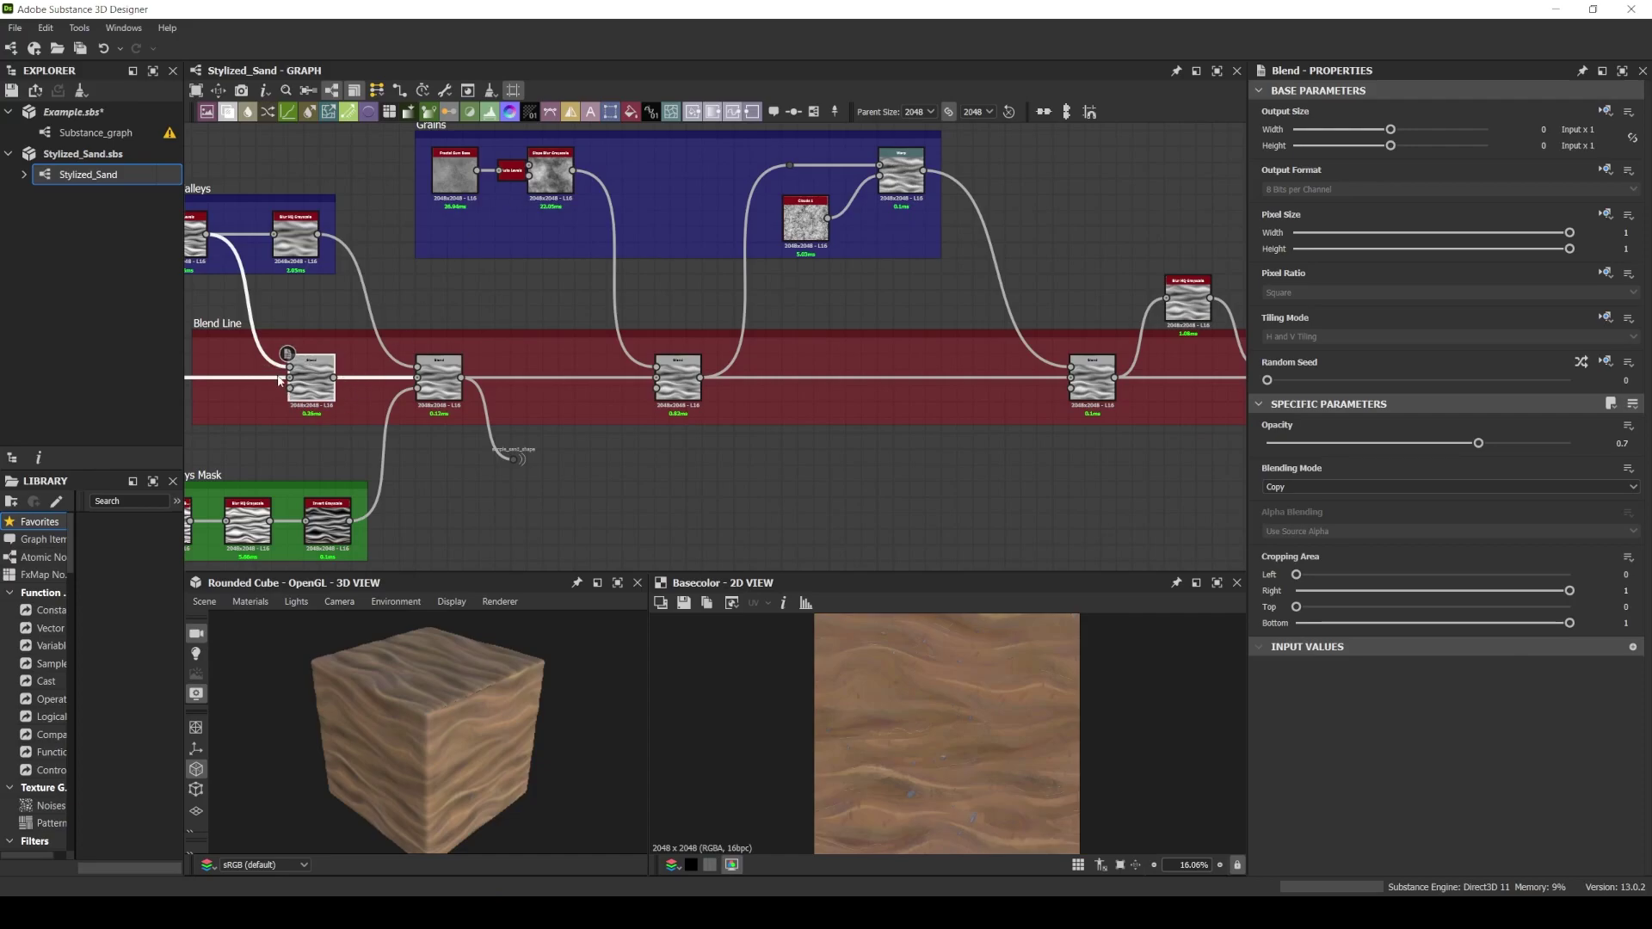
middle_click_drag(358, 314, 407, 277)
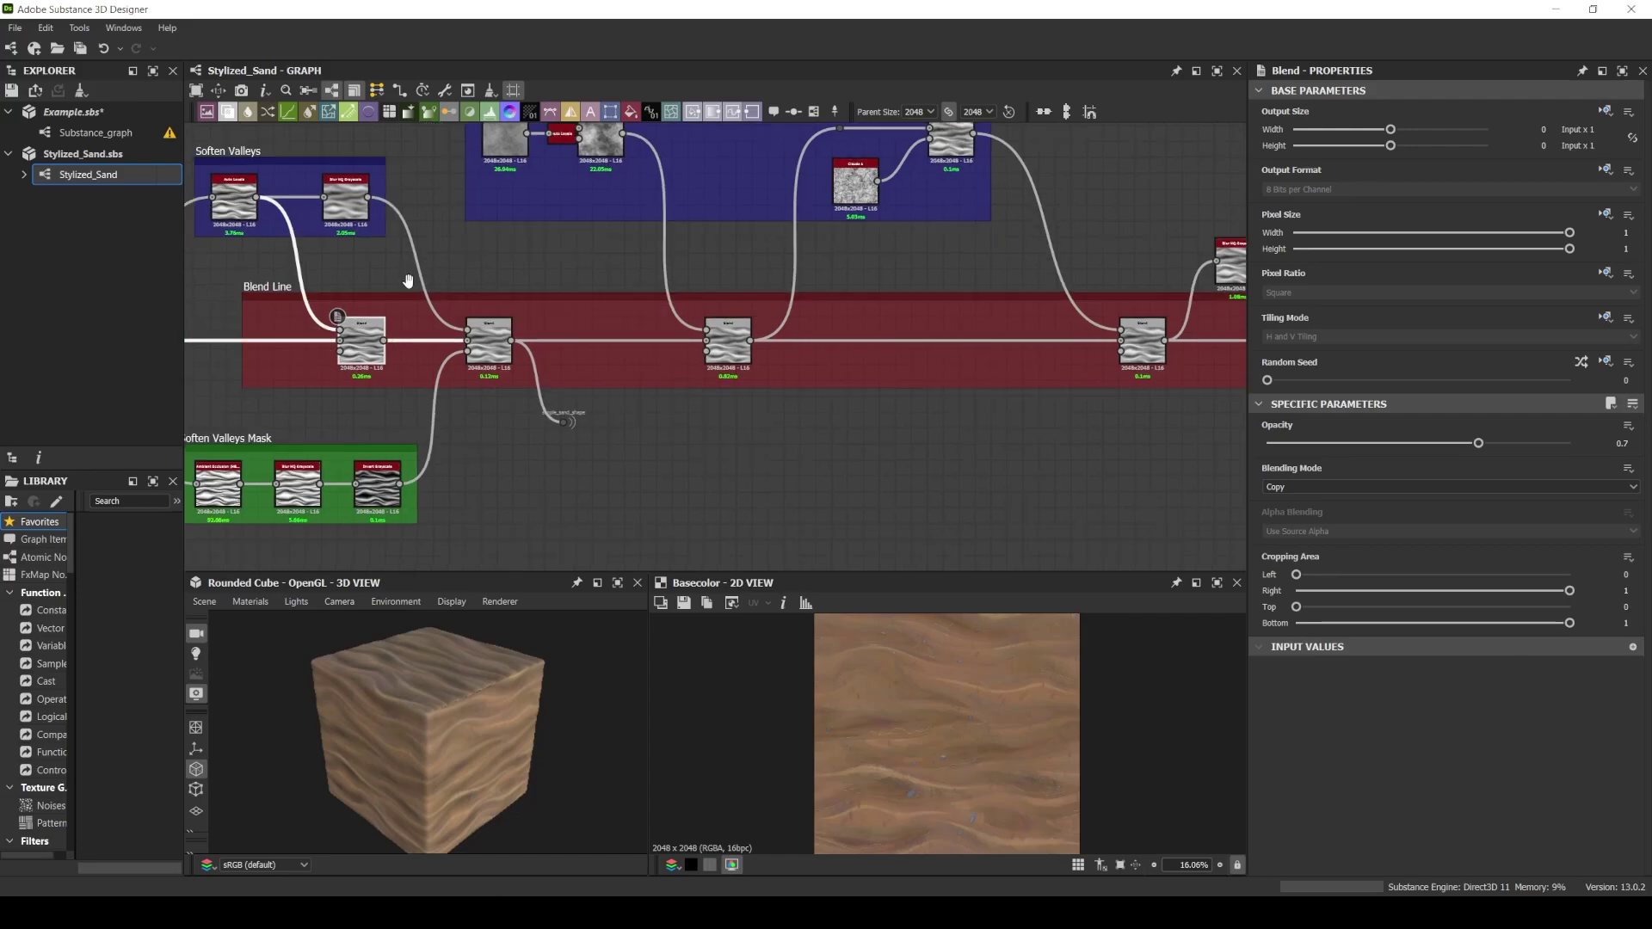
Select the Blend Line frame to show its title and red colour, then survey nearby frames
left_click(259, 287)
scroll(253, 289, "up", 2)
scroll(460, 305, "down", 5)
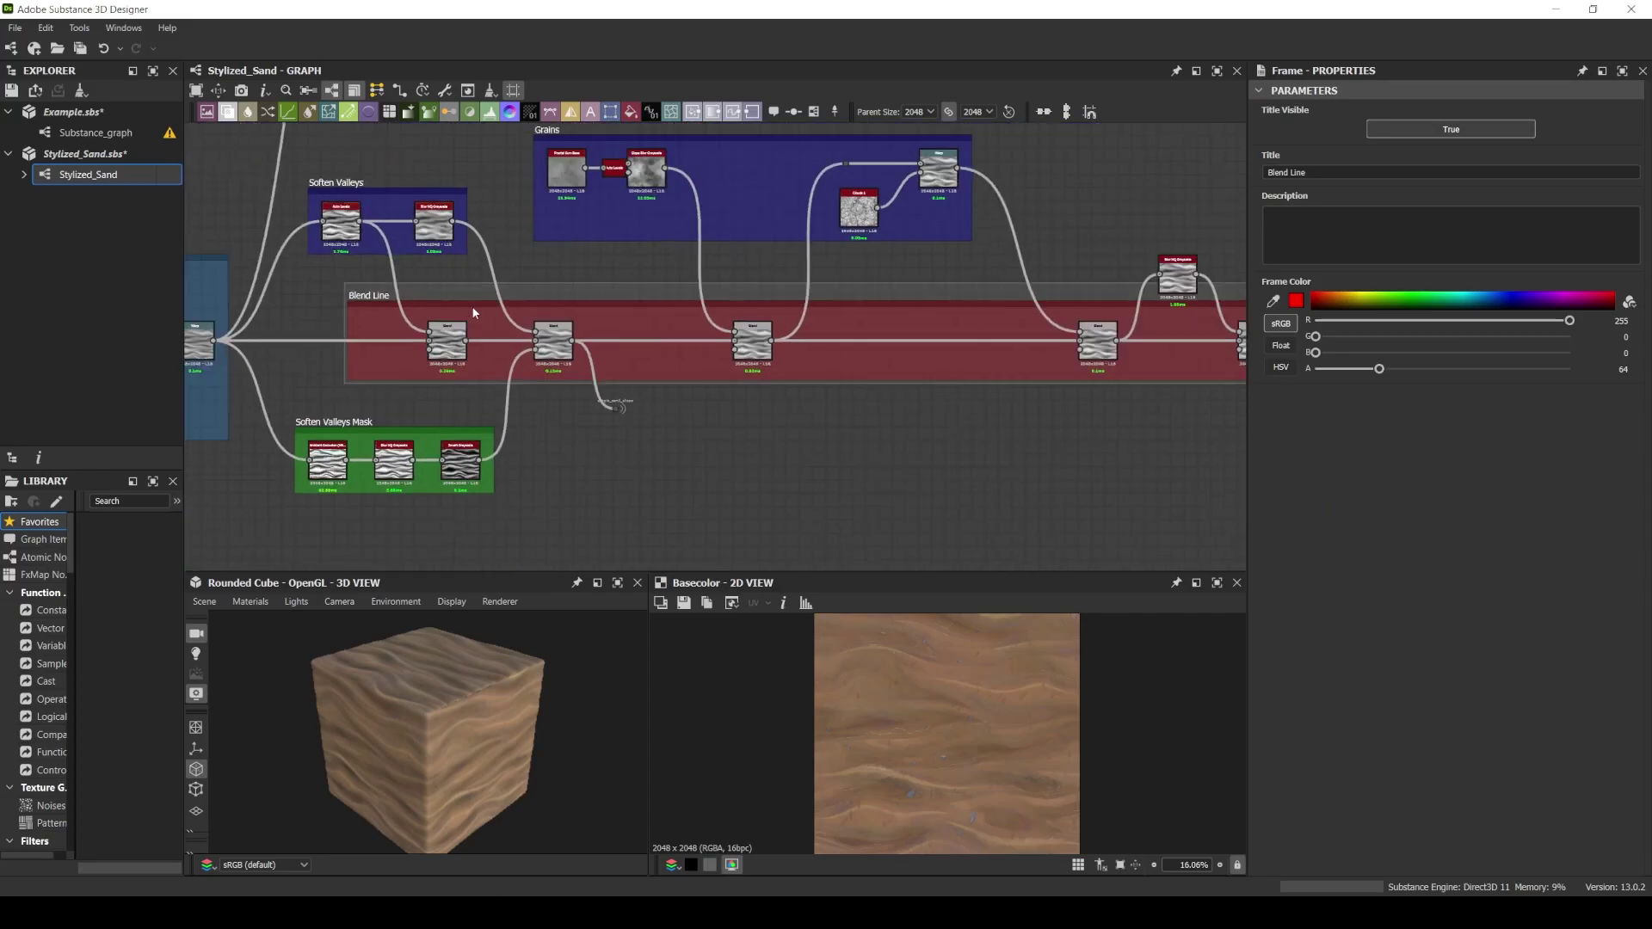
middle_click_drag(521, 413, 762, 297)
scroll(682, 327, "up", 4)
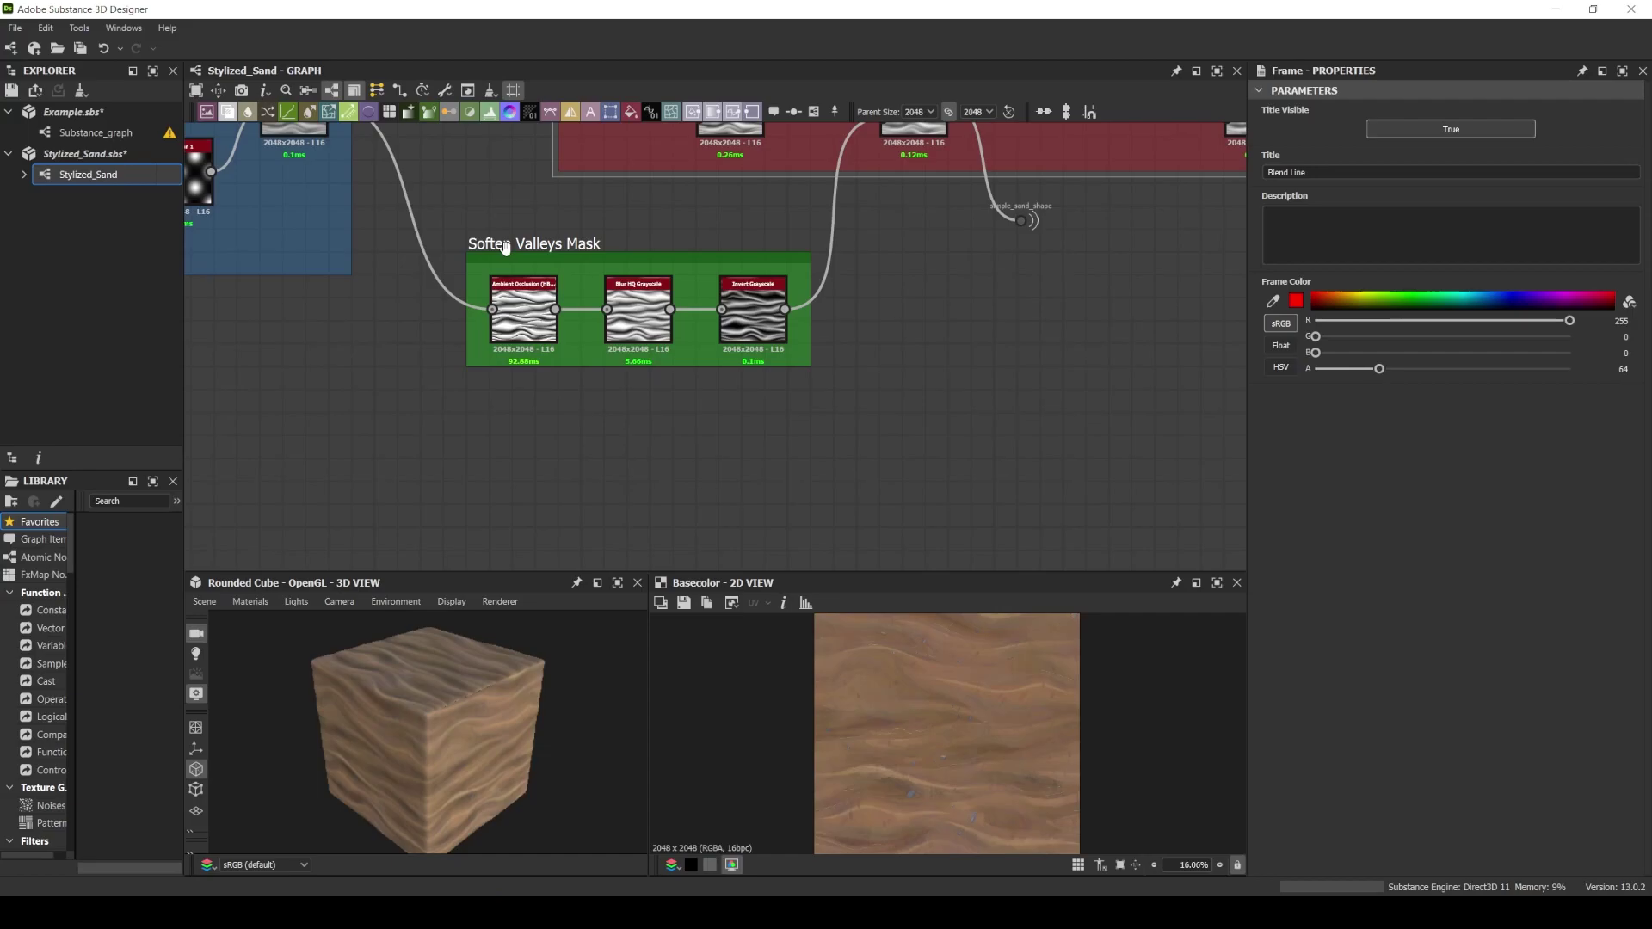
scroll(503, 258, "down", 5)
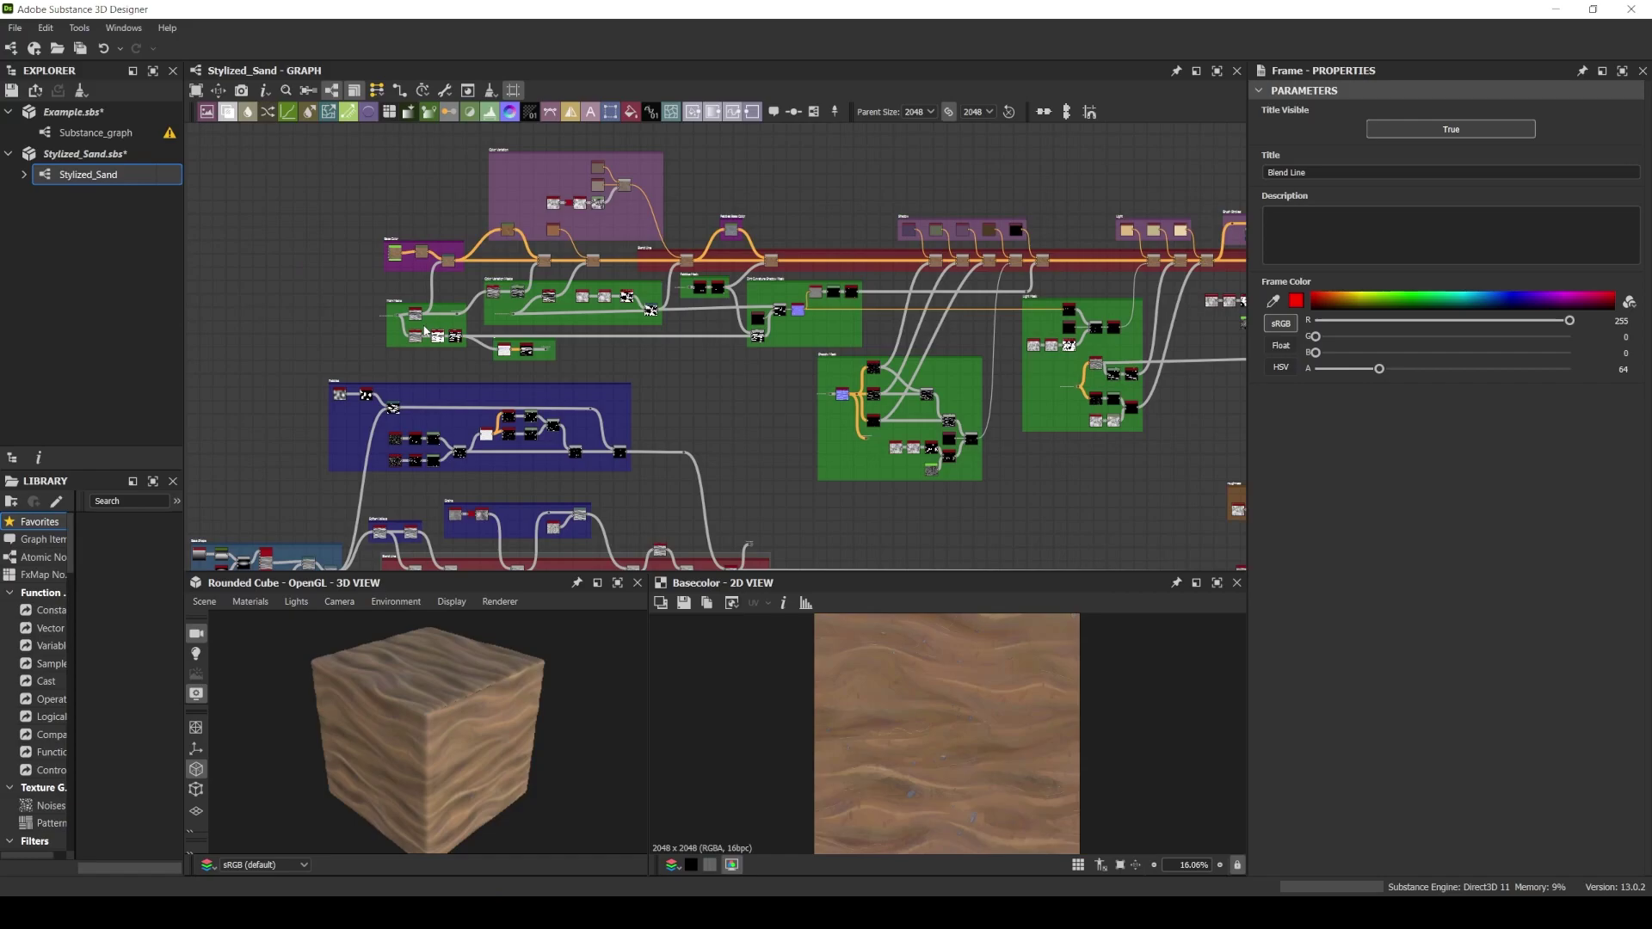
middle_click_drag(428, 267, 488, 396)
scroll(488, 397, "up", 6)
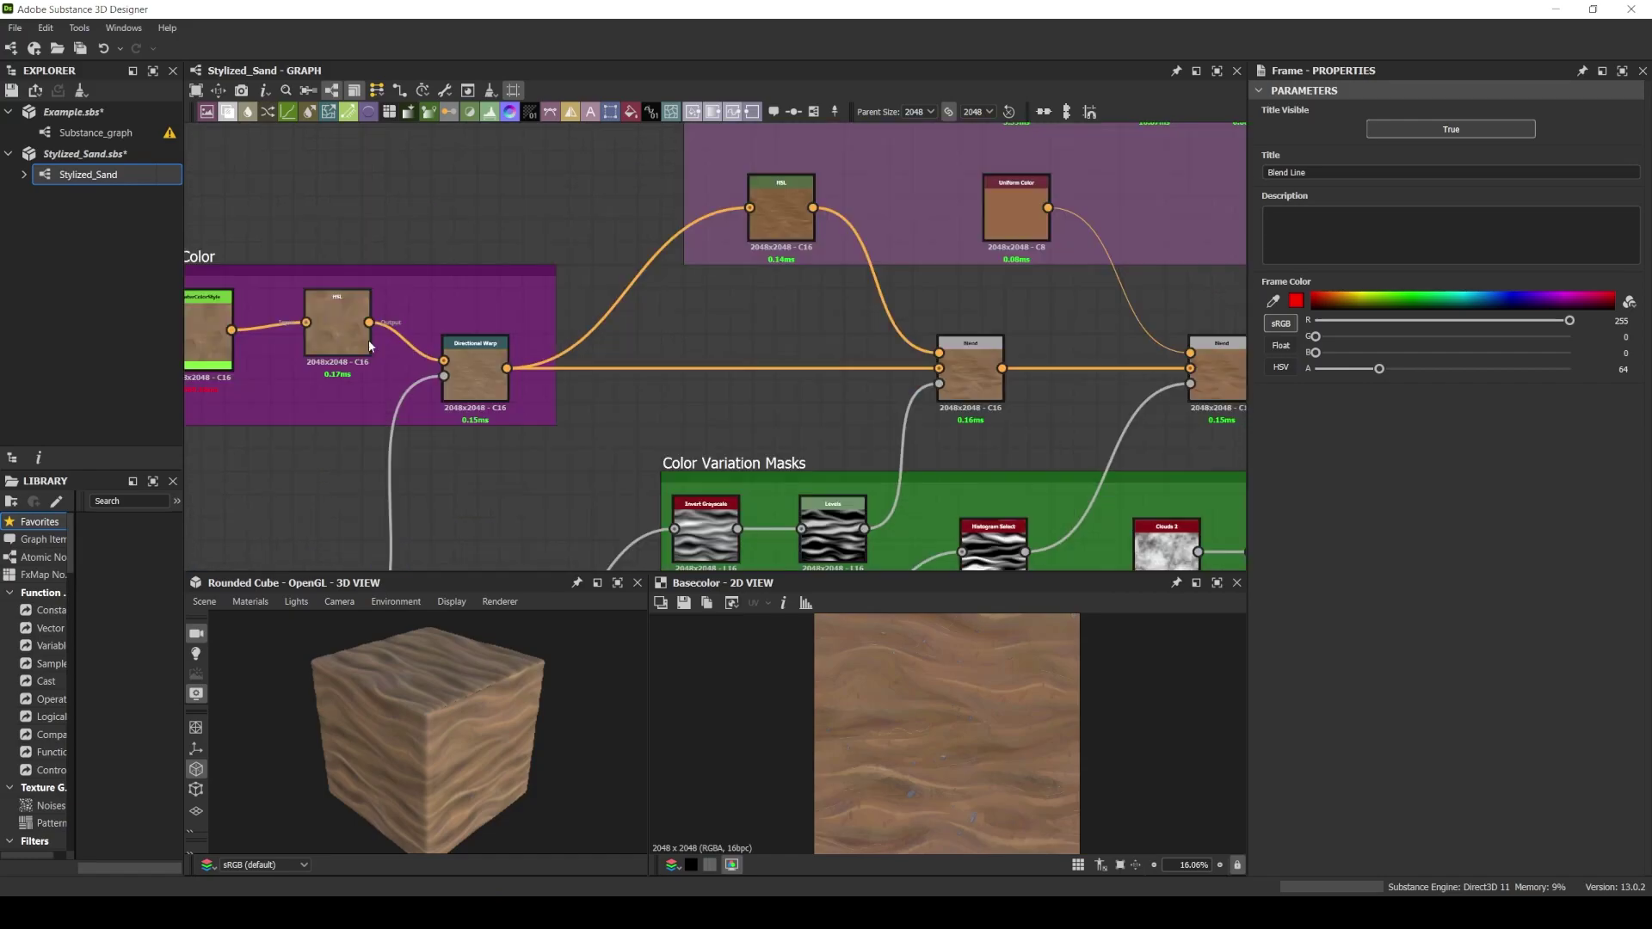
middle_click_drag(353, 379, 553, 394)
scroll(553, 393, "up", 2)
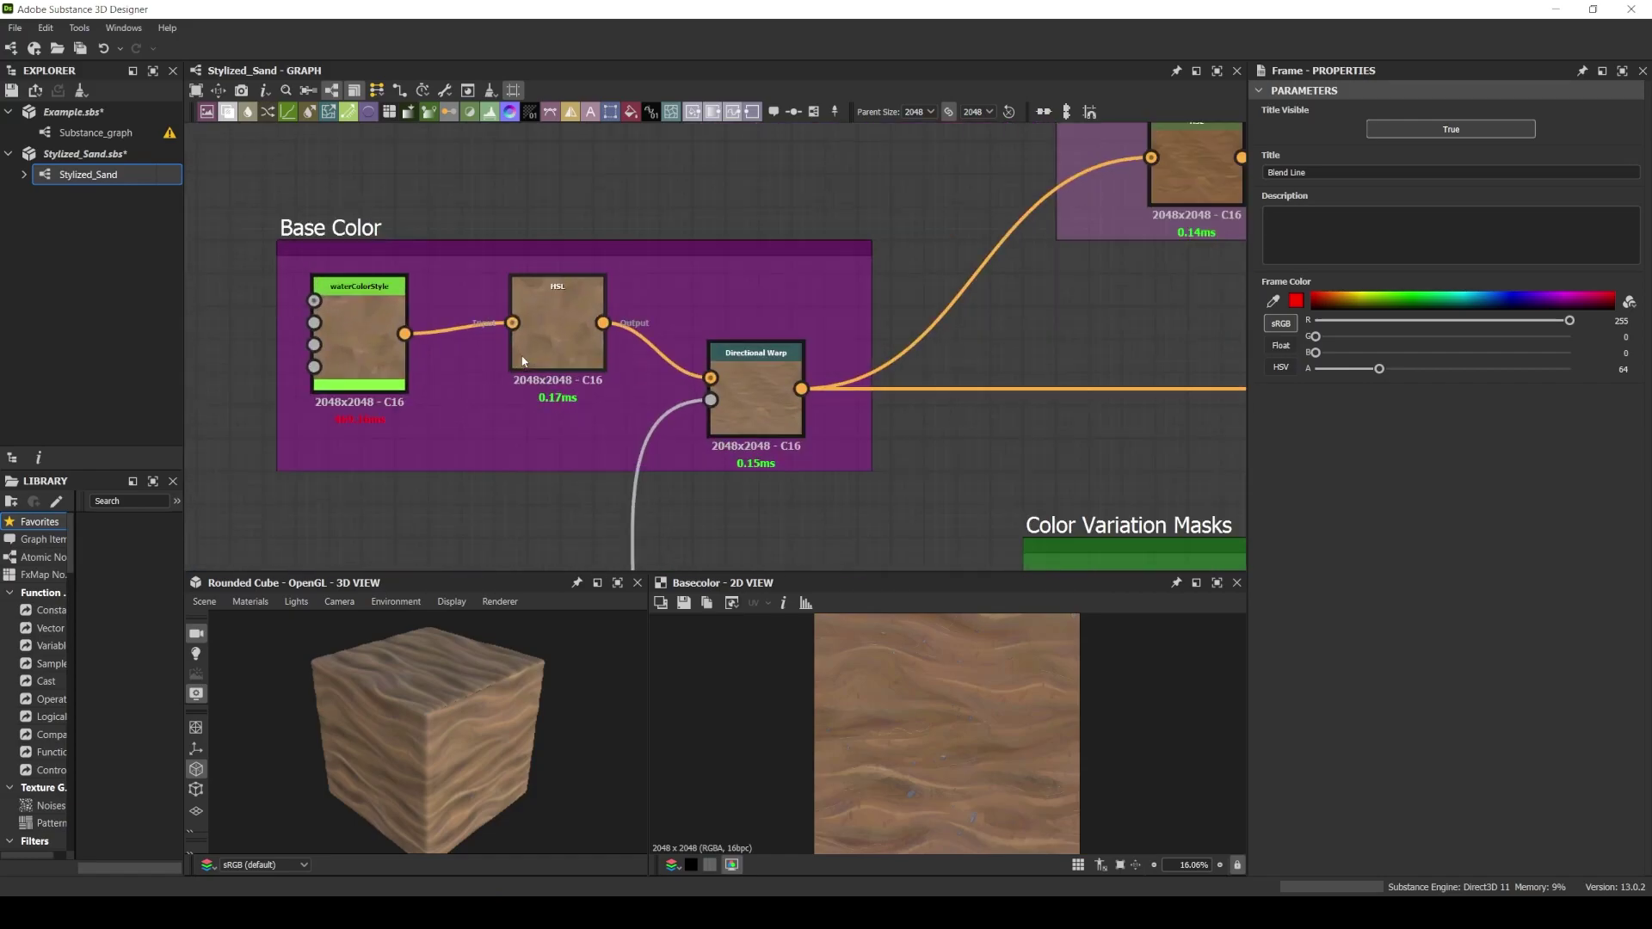
left_click_drag(245, 183, 885, 480)
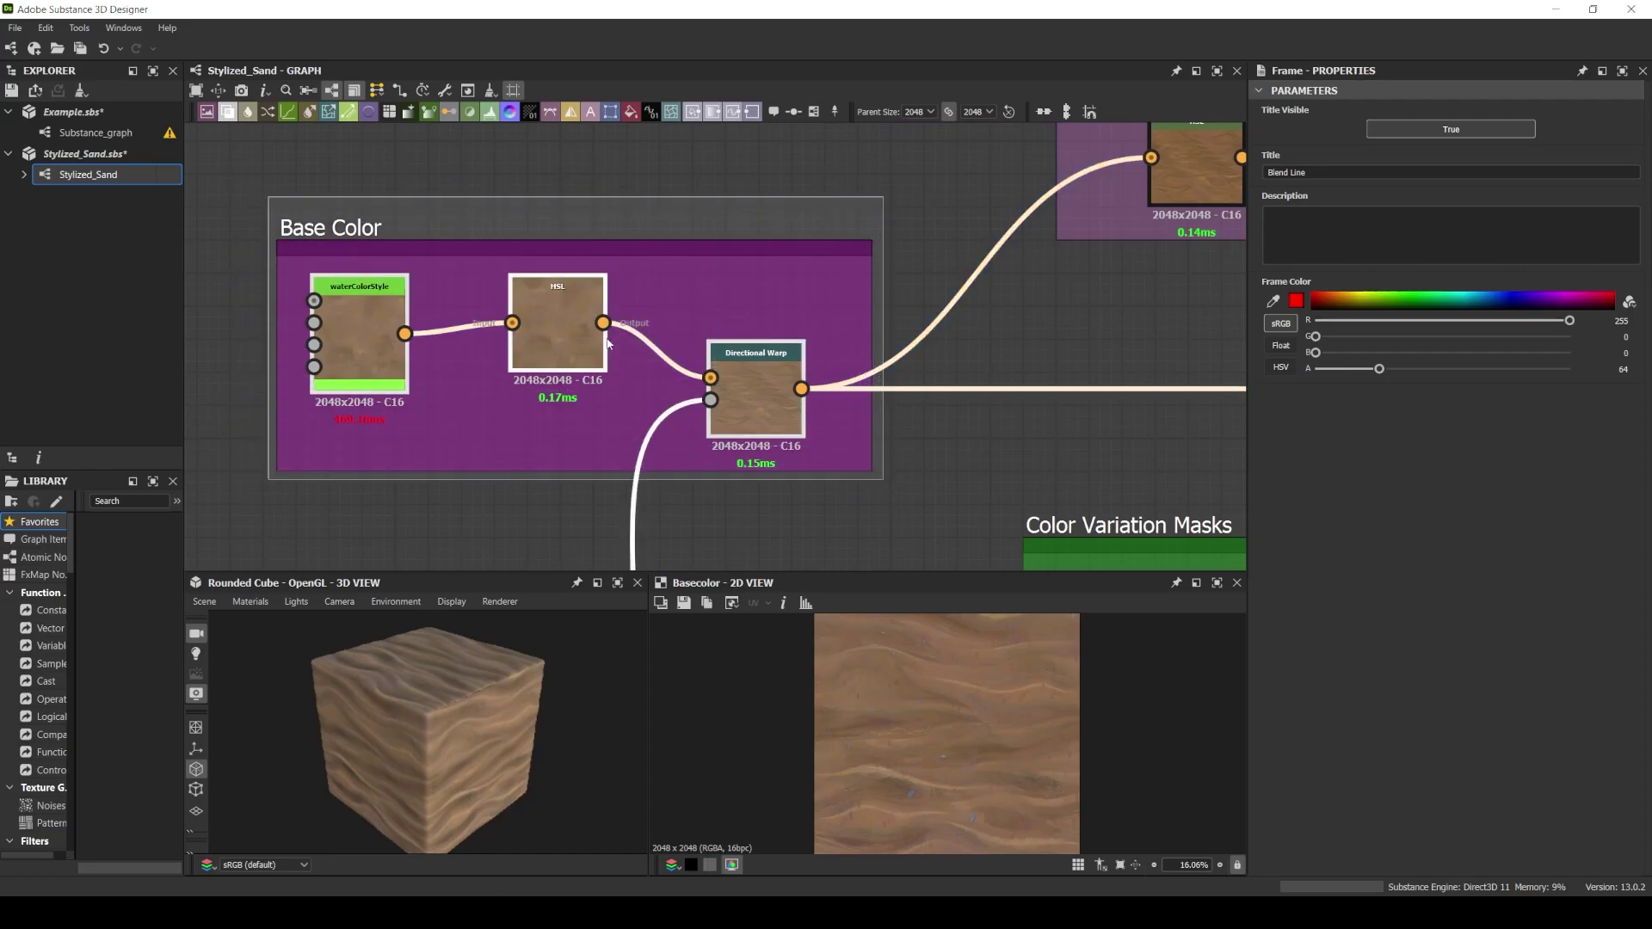
left_click(912, 213)
scroll(918, 213, "down", 4)
middle_click_drag(918, 214, 297, 357)
scroll(355, 344, "down", 2)
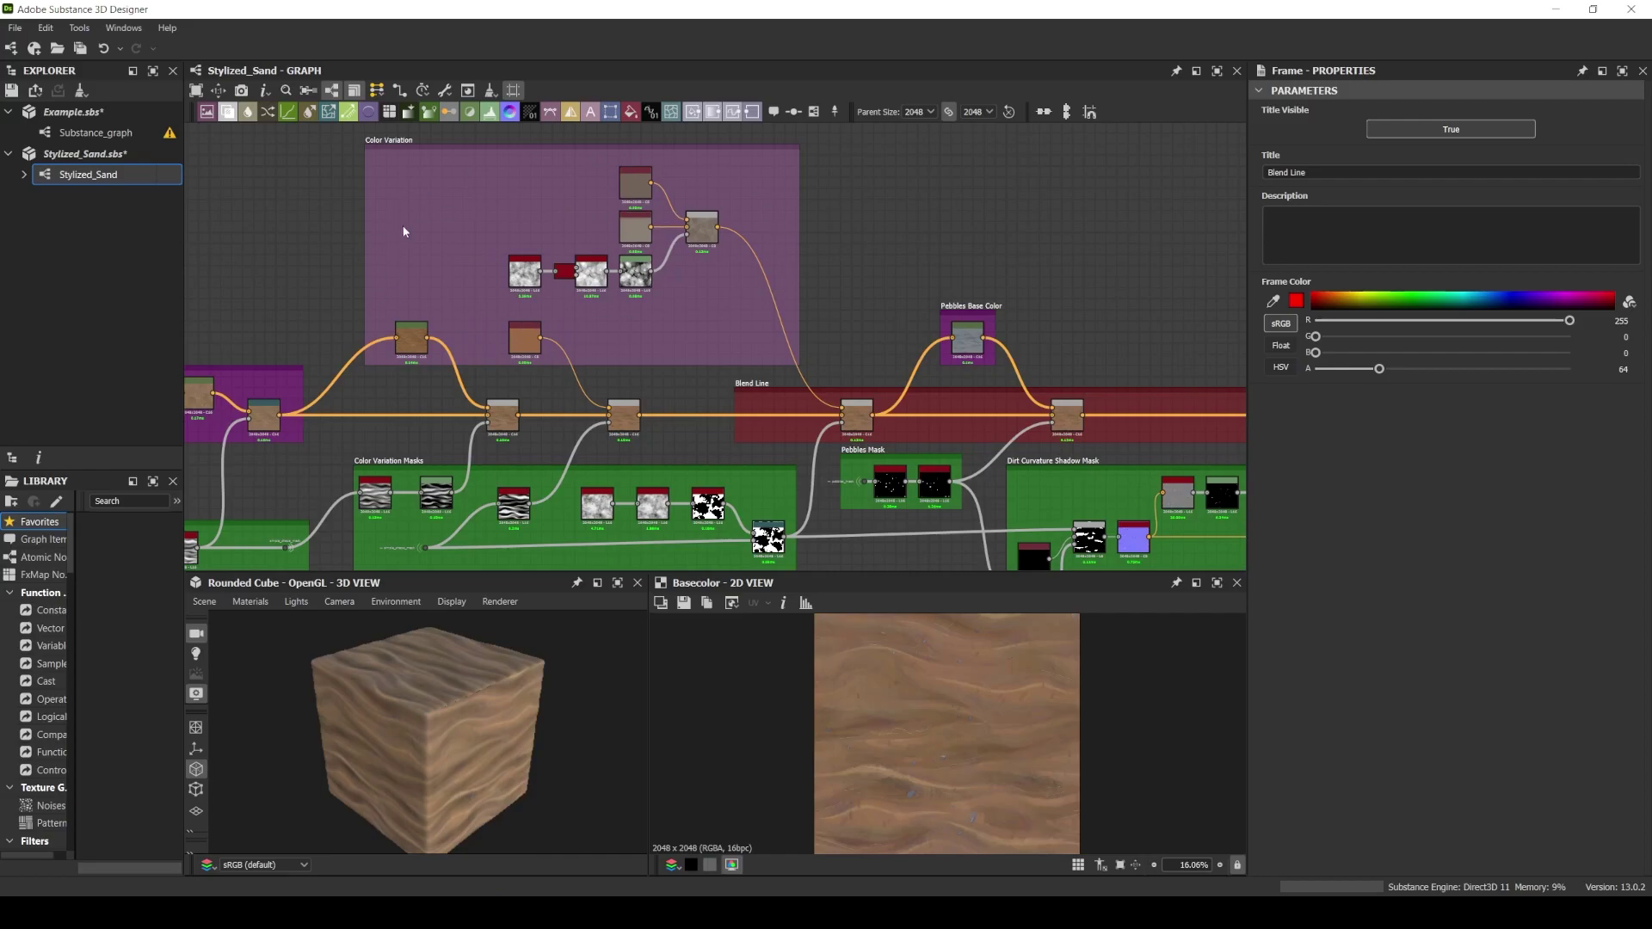
Drag the Blend Line frame's left edge leftward to enclose the first Blend node
scroll(616, 284, "up", 4)
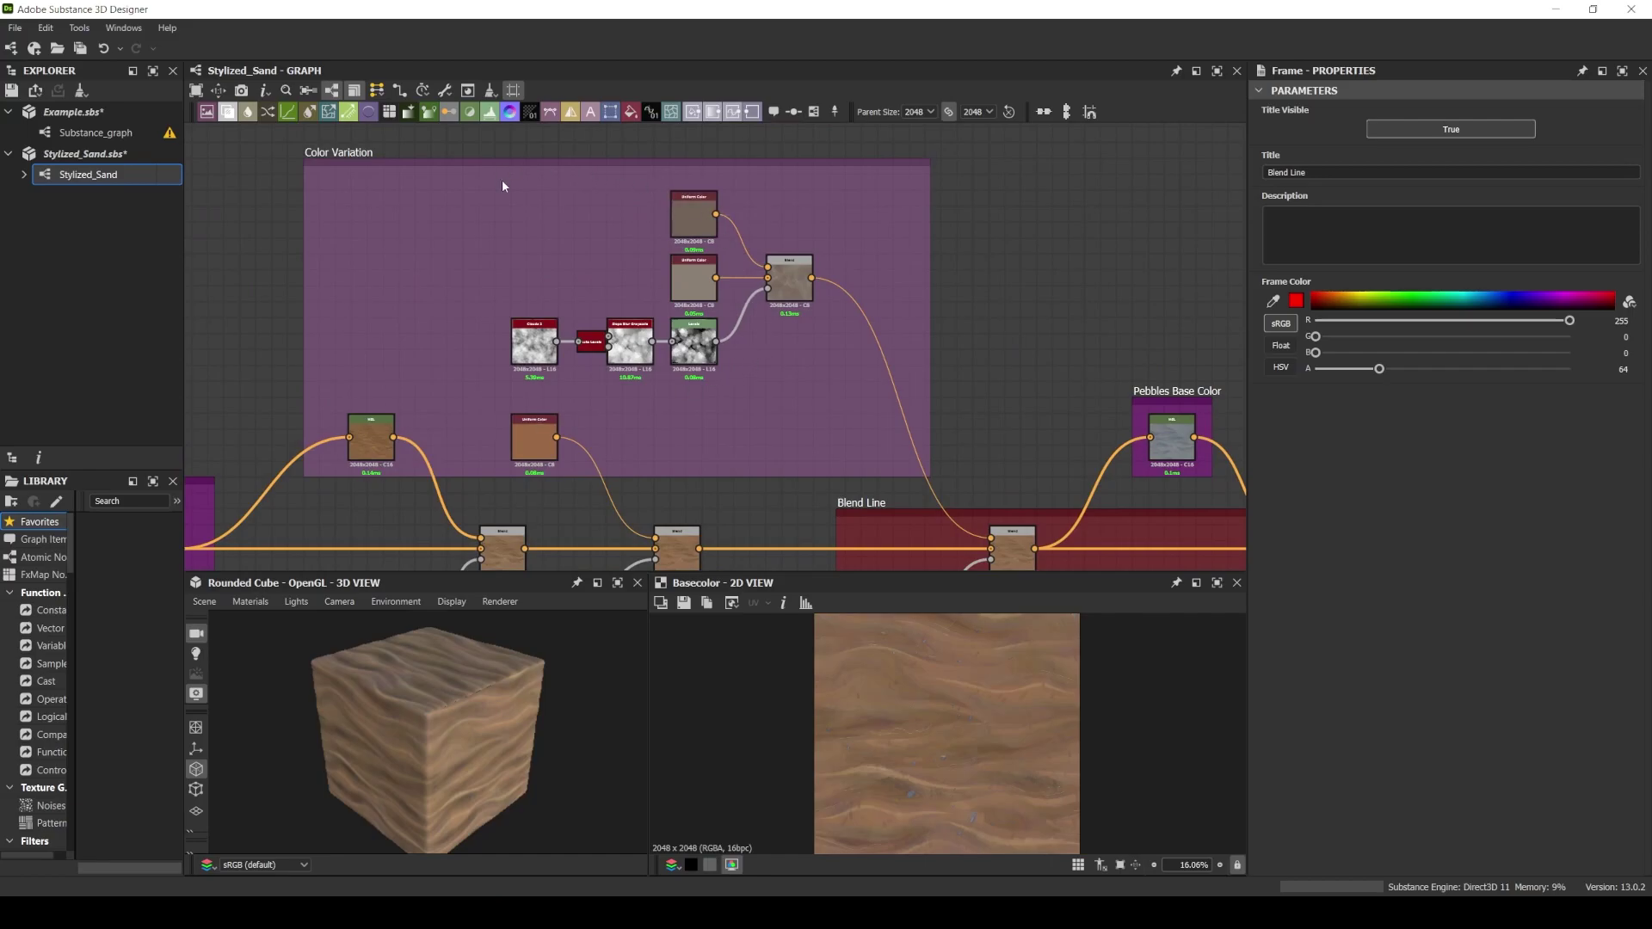
middle_click_drag(625, 532, 645, 370)
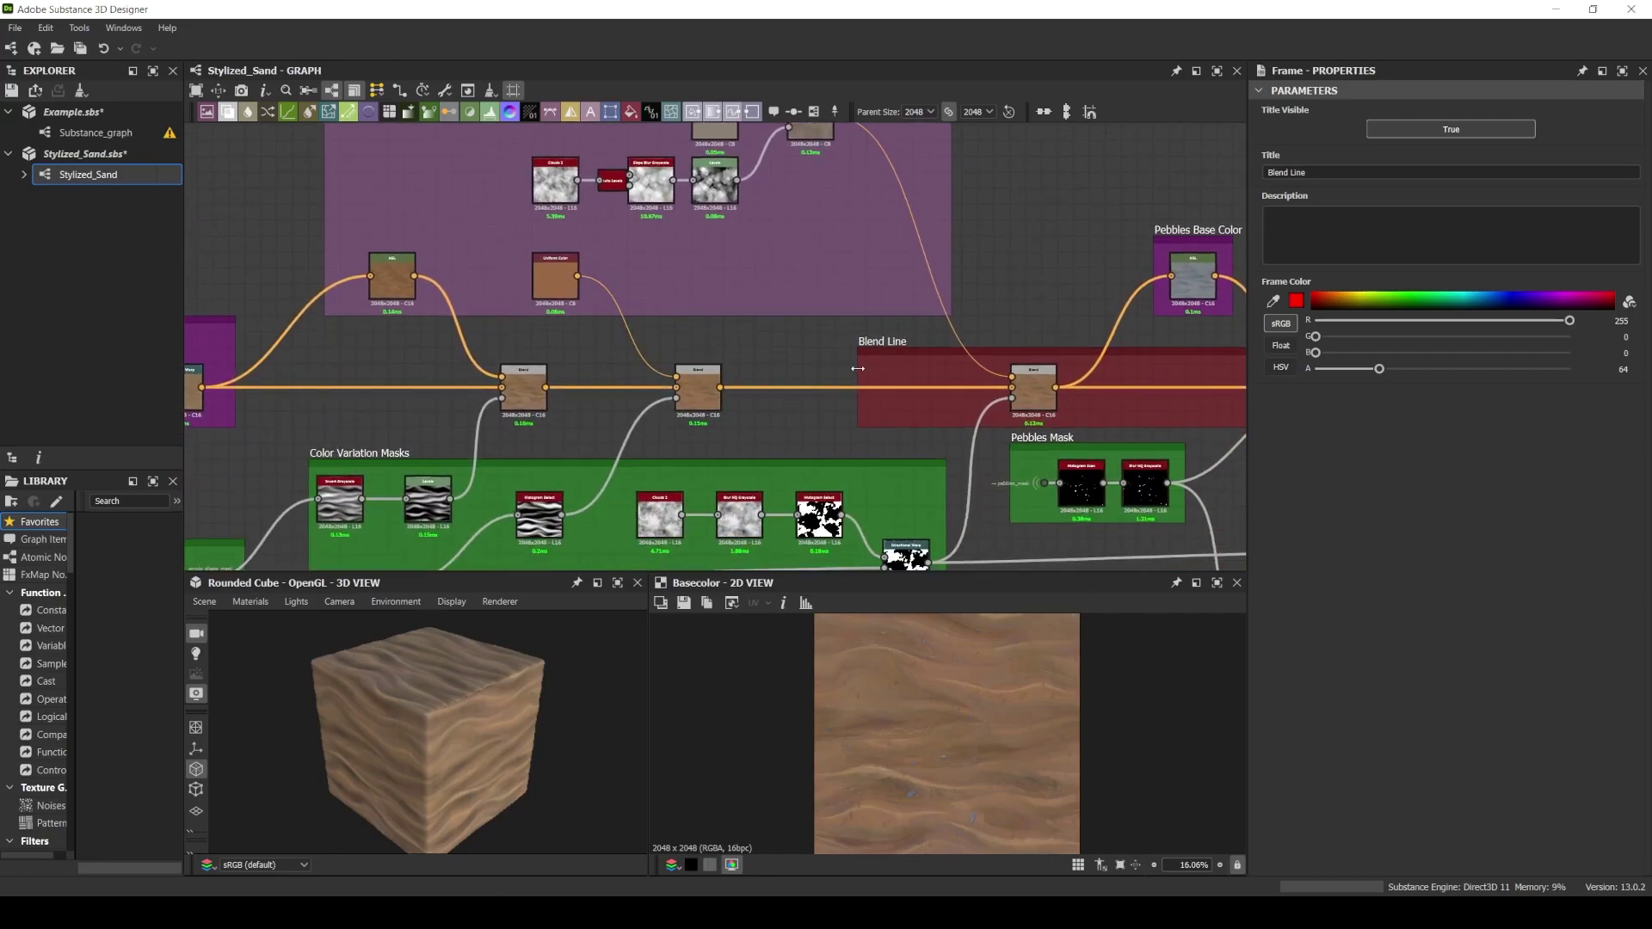
left_click_drag(858, 368, 470, 370)
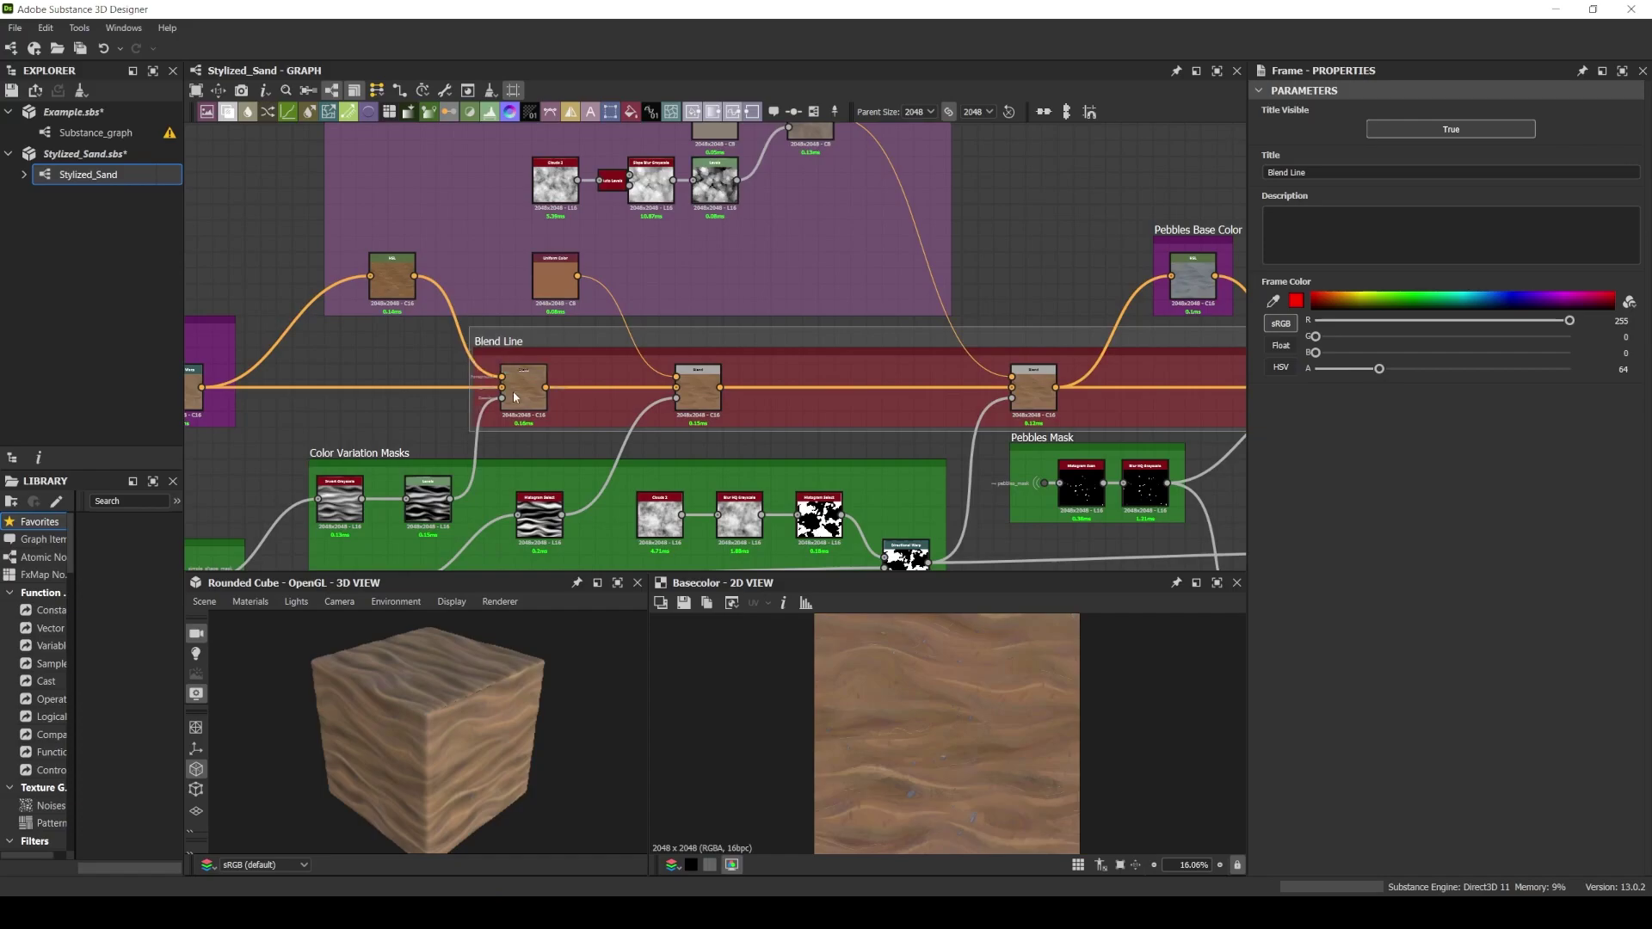
Pan past the Base Color, Pebbles Mask, Dirt Curvature and Color Variation Masks frames
scroll(508, 379, "up", 2)
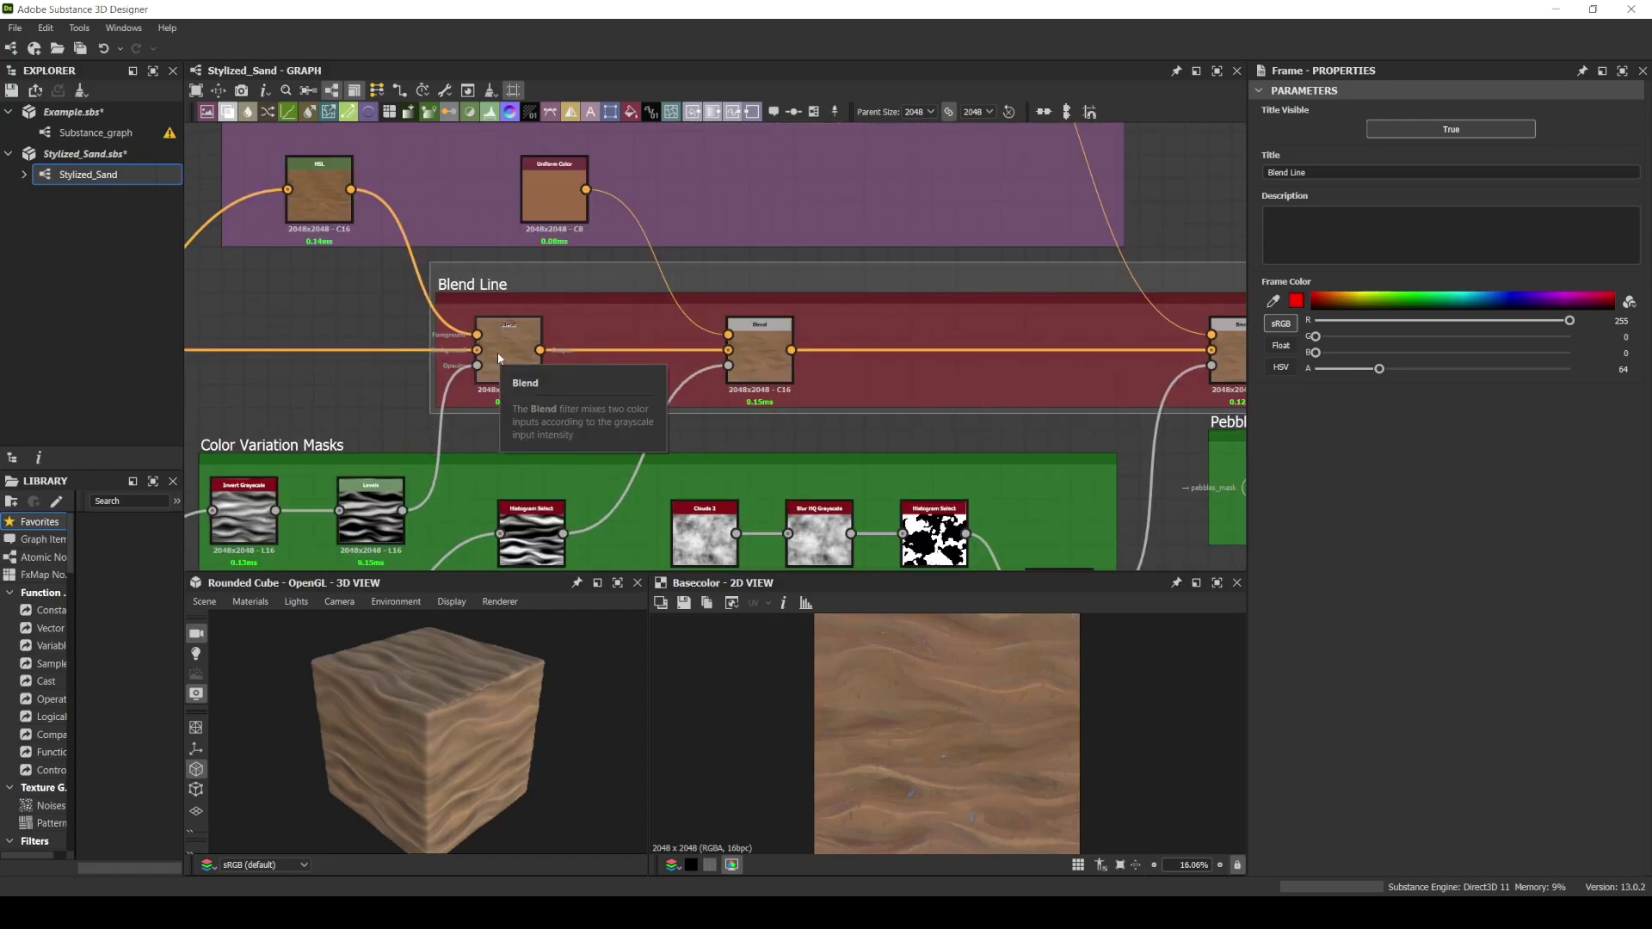
middle_click_drag(499, 359, 867, 372)
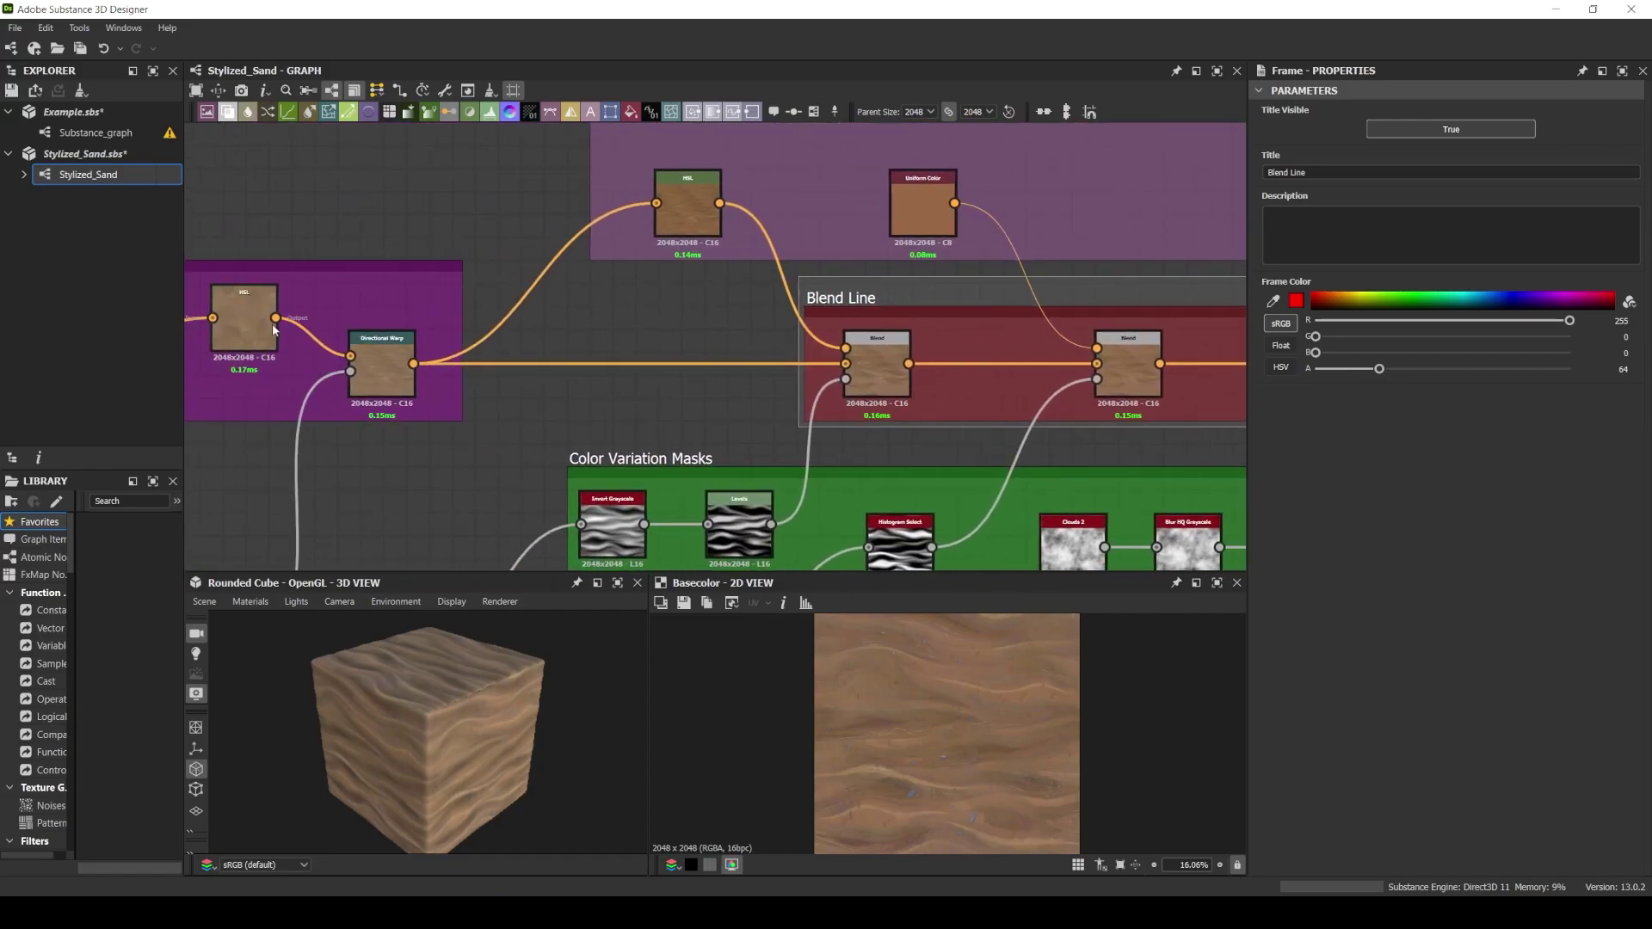
middle_click_drag(361, 354, 484, 340)
scroll(760, 360, "down", 2)
middle_click_drag(797, 326, 147, 280)
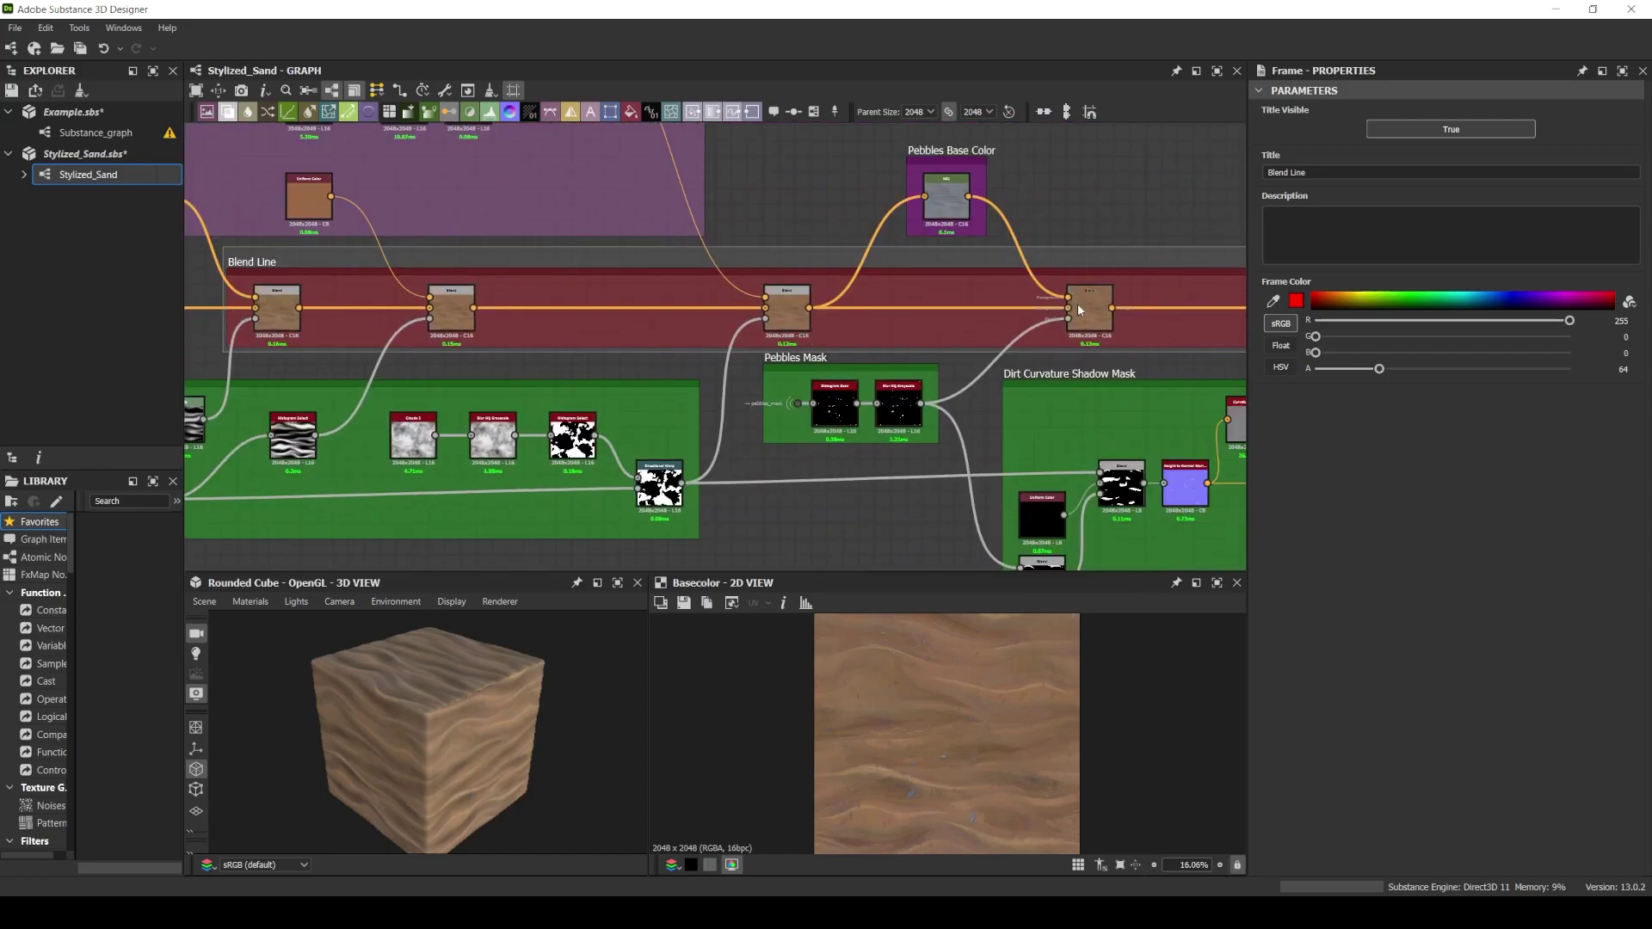
middle_click_drag(578, 287, 714, 457)
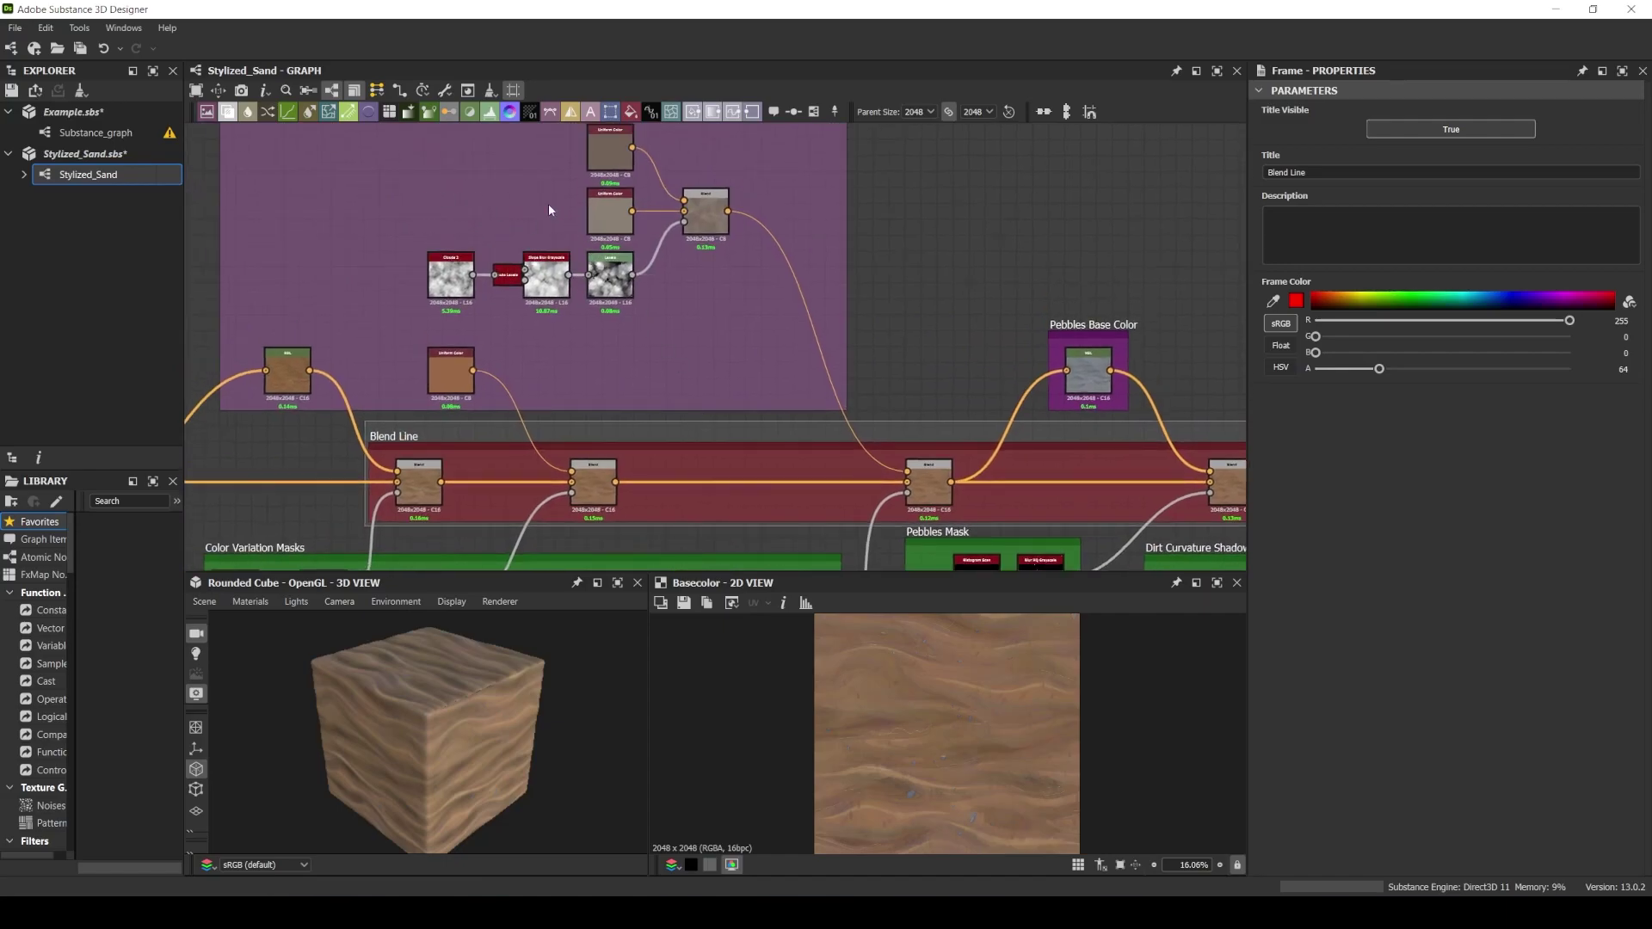
middle_click_drag(382, 443, 413, 359)
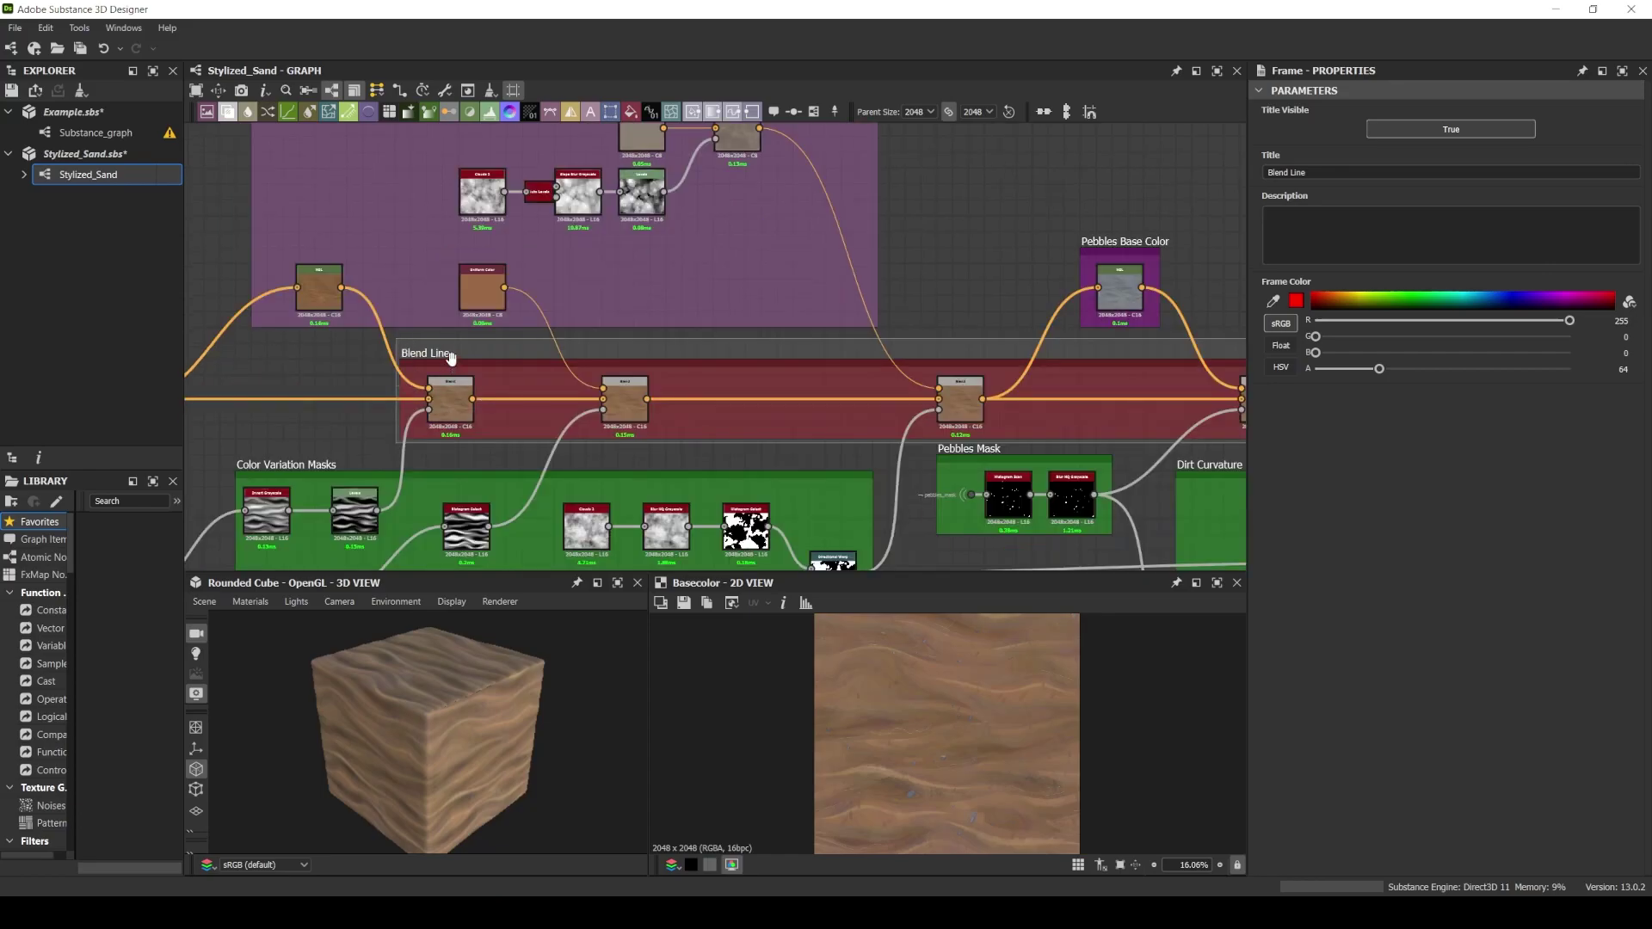
Follow the Blend Line past the Shadow and Light frames toward Brush Strokes
middle_click_drag(860, 349, 324, 331)
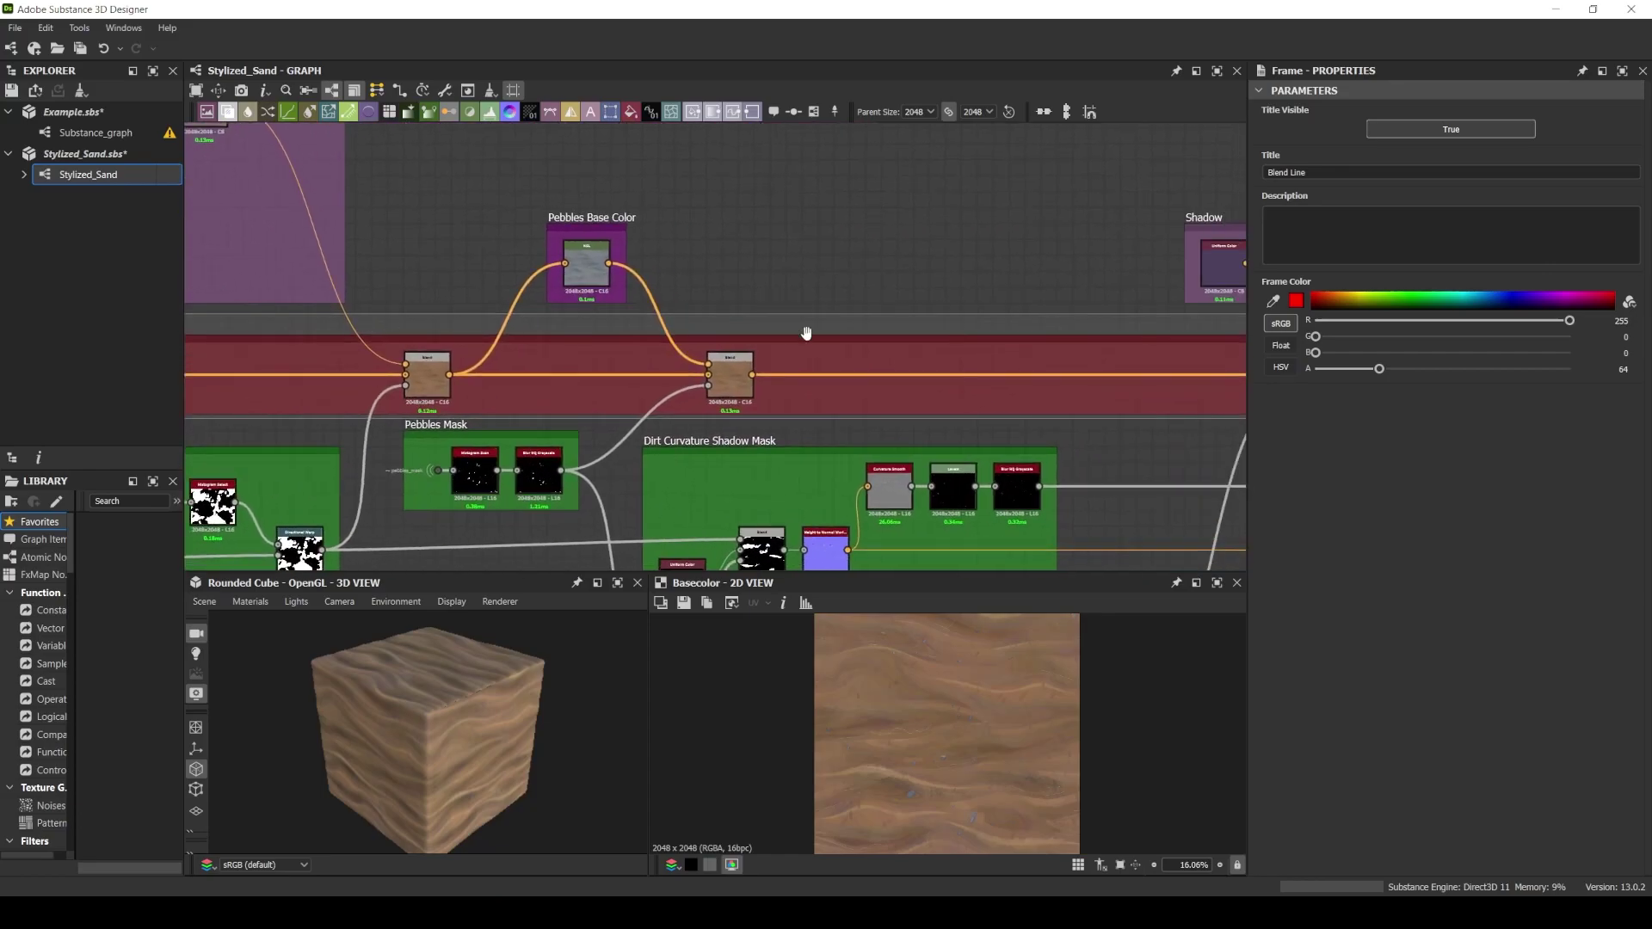
mouse_move(808, 333)
middle_mouse_down()
mouse_move(231, 331)
mouse_move(683, 322)
middle_mouse_up()
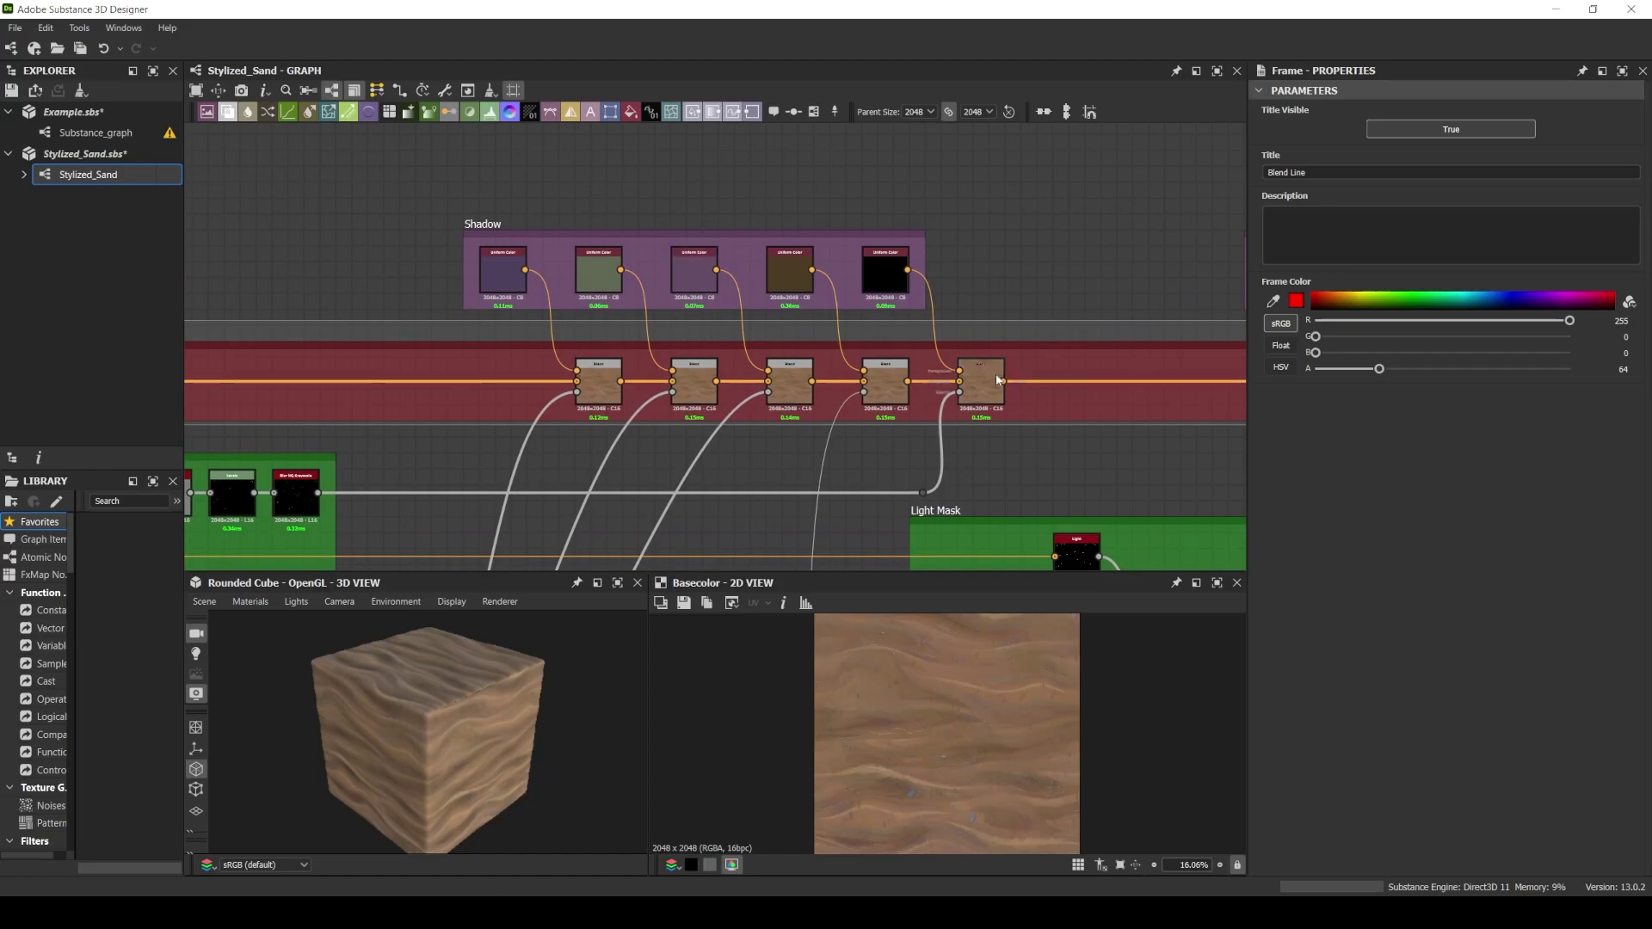
middle_click_drag(1008, 380, 407, 328)
middle_click_drag(802, 315, 458, 376)
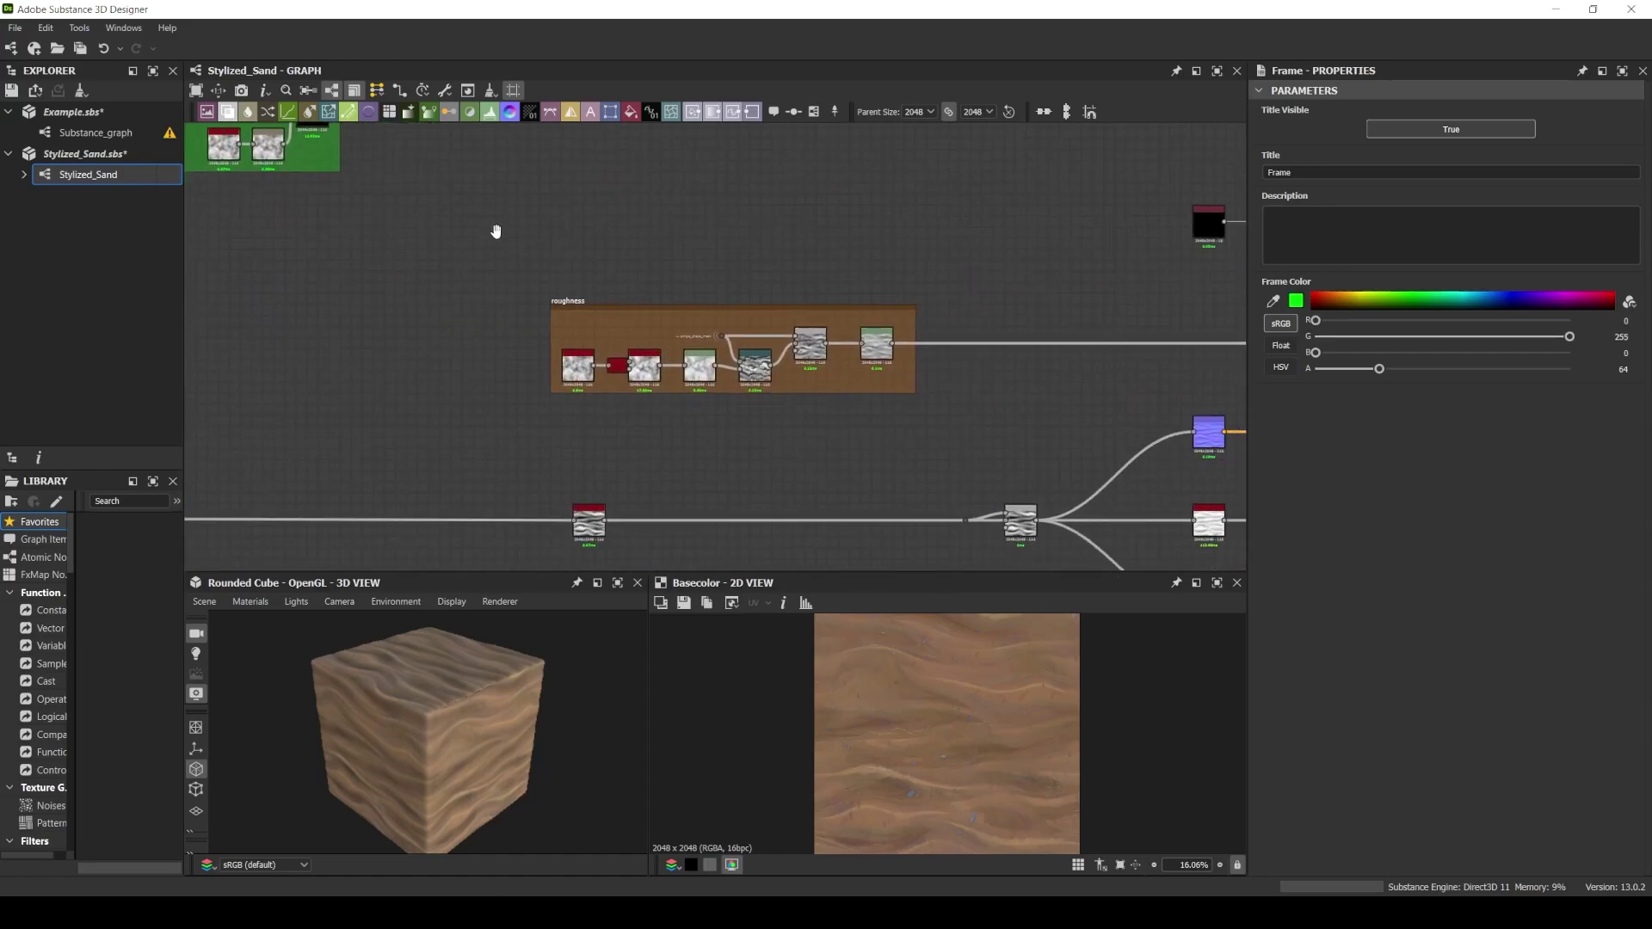
Zoom into the roughness frame's Clouds 2, Slope Blur, Levels and Directional Warp chain, then zoom out
middle_click_drag(498, 229, 386, 216)
scroll(826, 375, "up", 2)
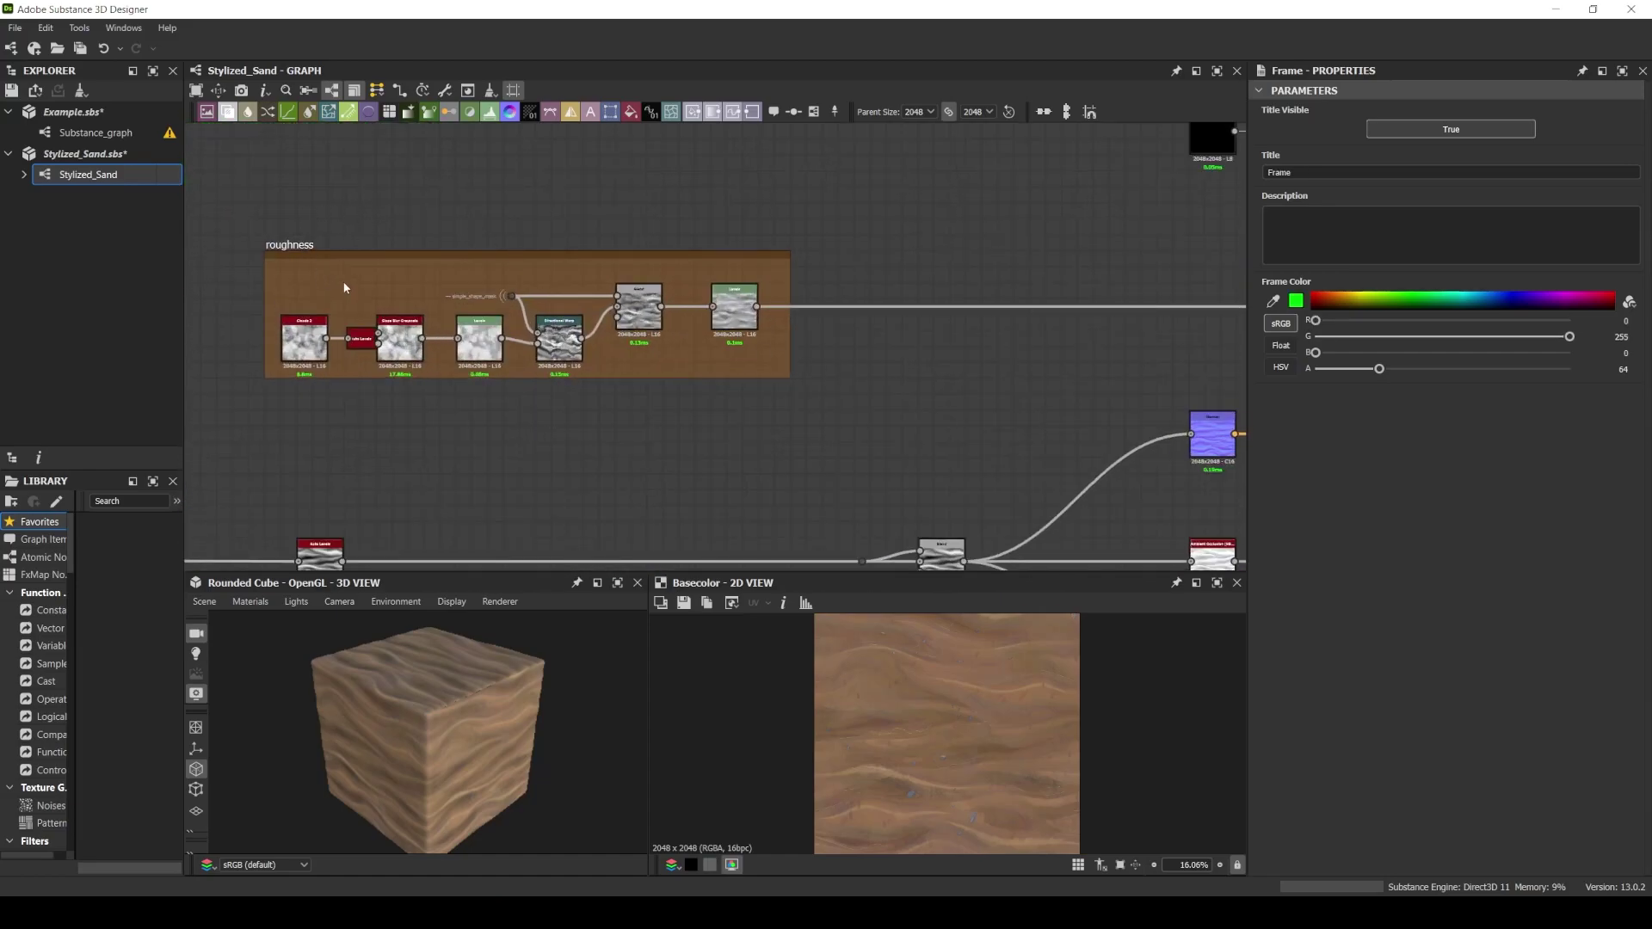
scroll(516, 267, "up", 3)
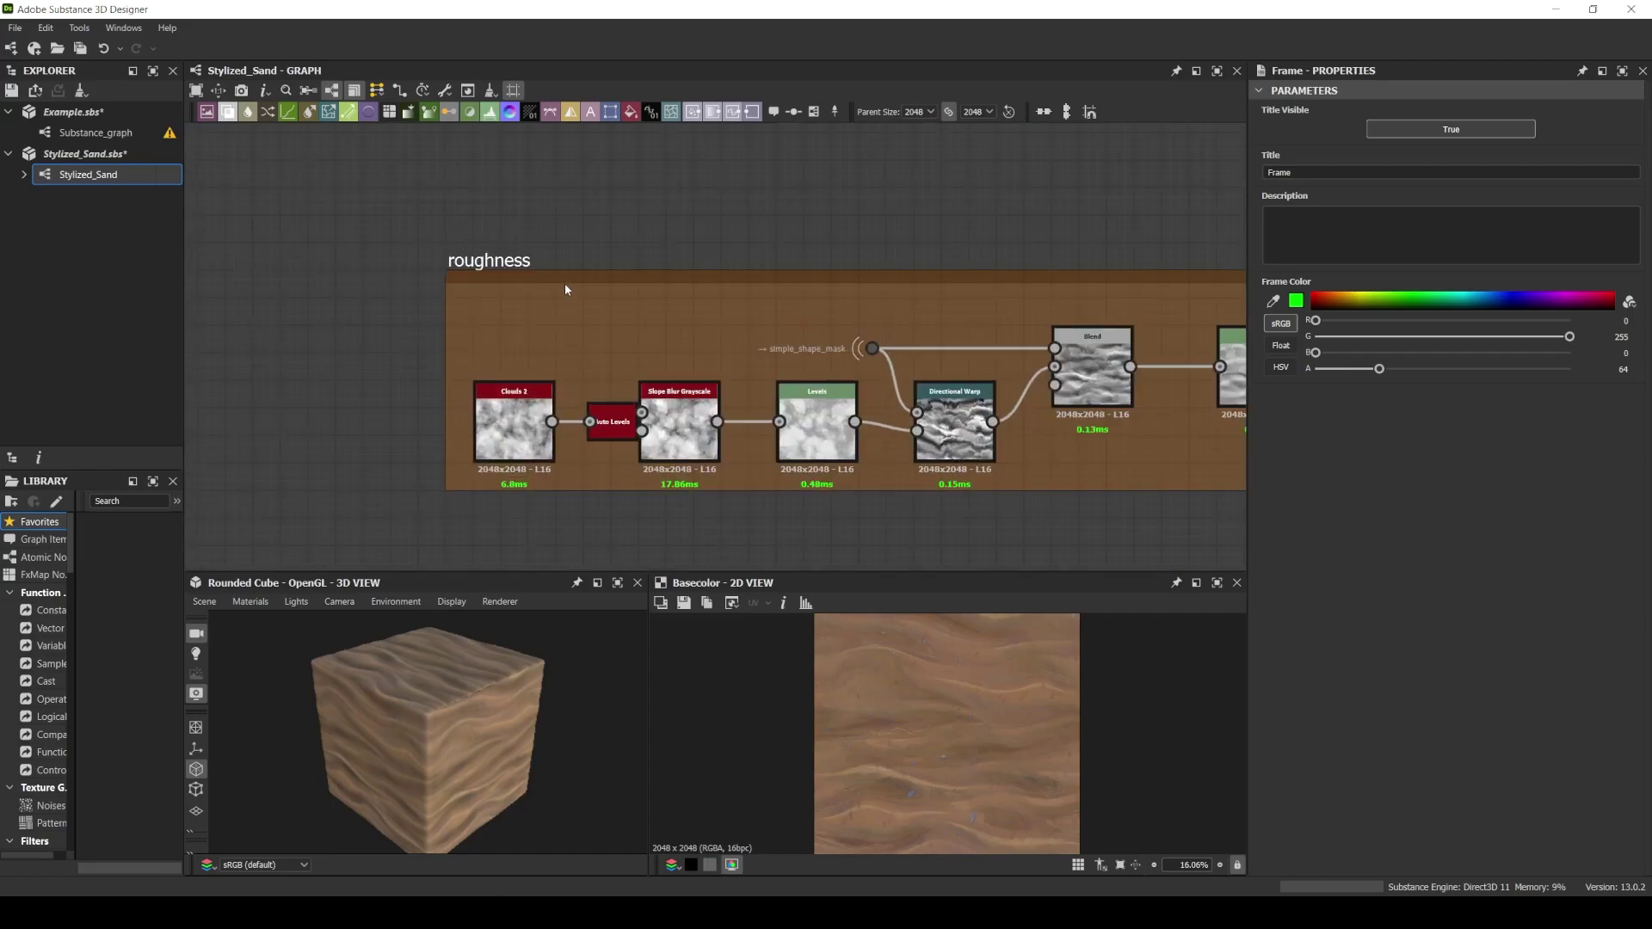
scroll(566, 307, "down", 5)
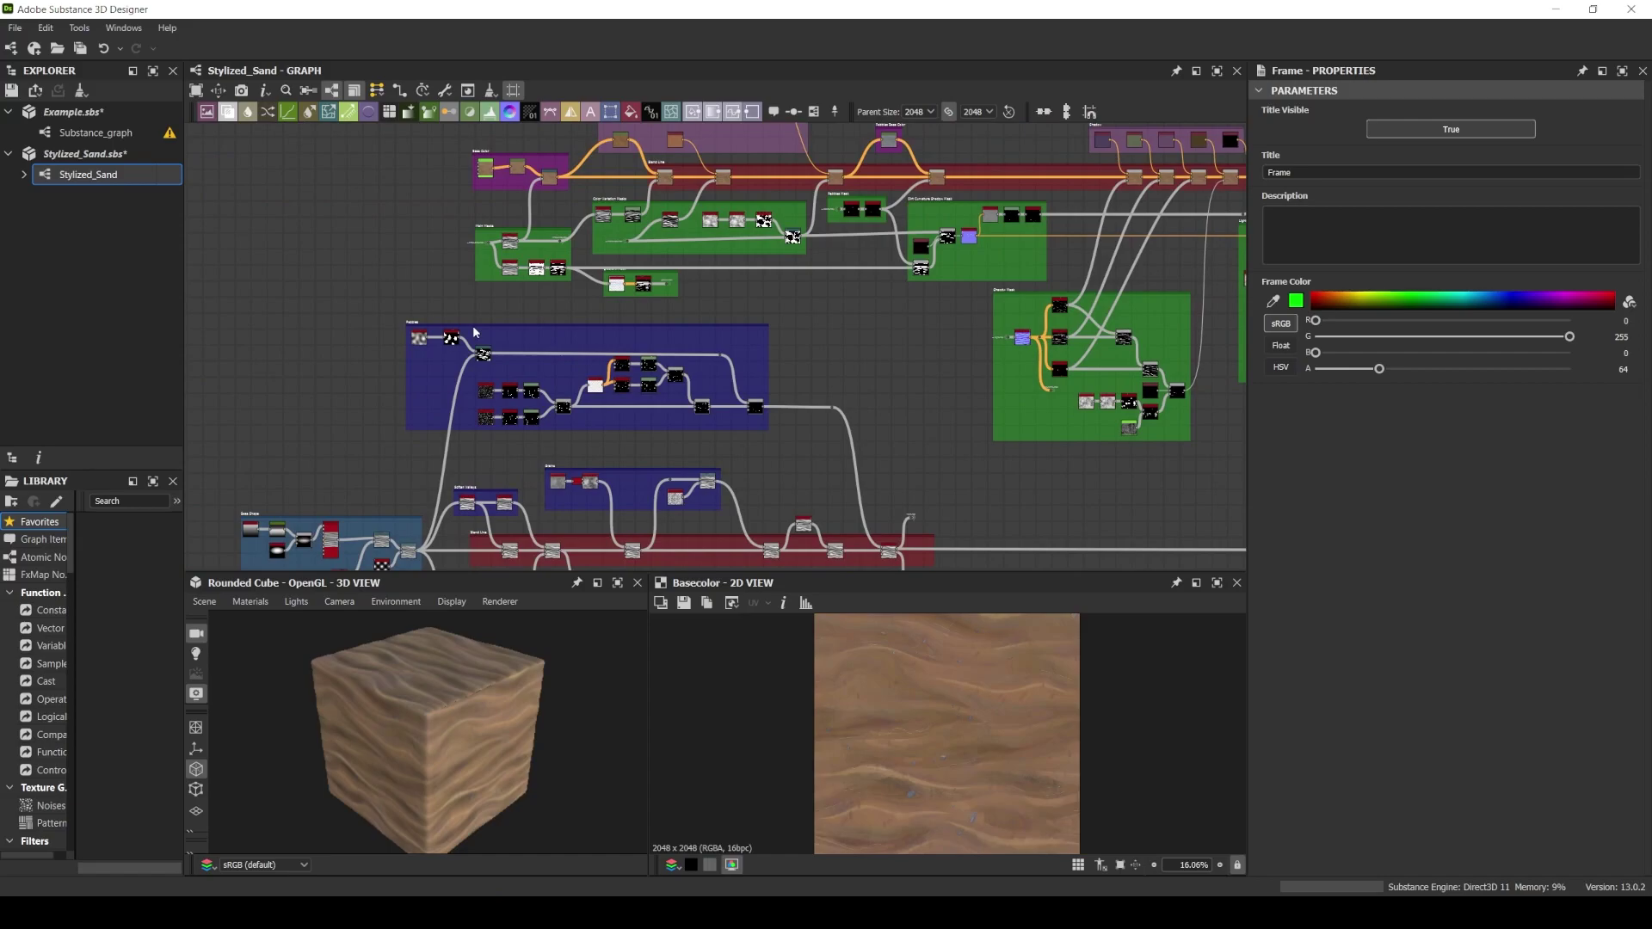
Pan to the Blend Line frame and zoom in on the simple_sand_shape dot below its second Blend node
middle_click_drag(386, 417, 410, 239)
middle_click_drag(891, 424, 767, 462)
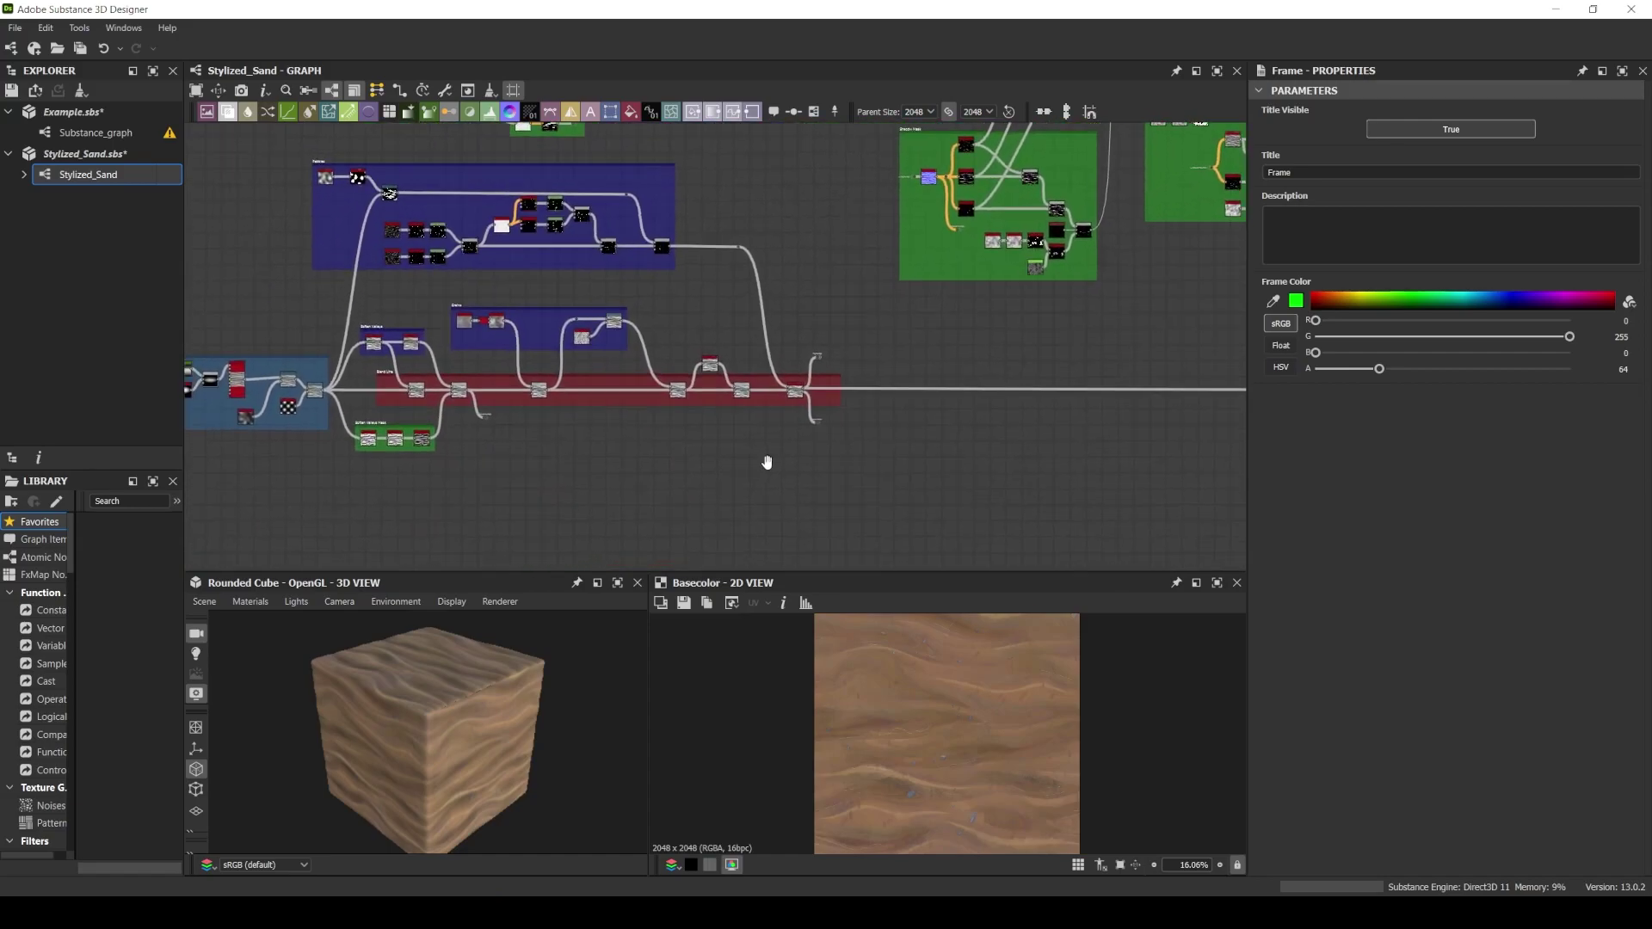
scroll(662, 430, "up", 3)
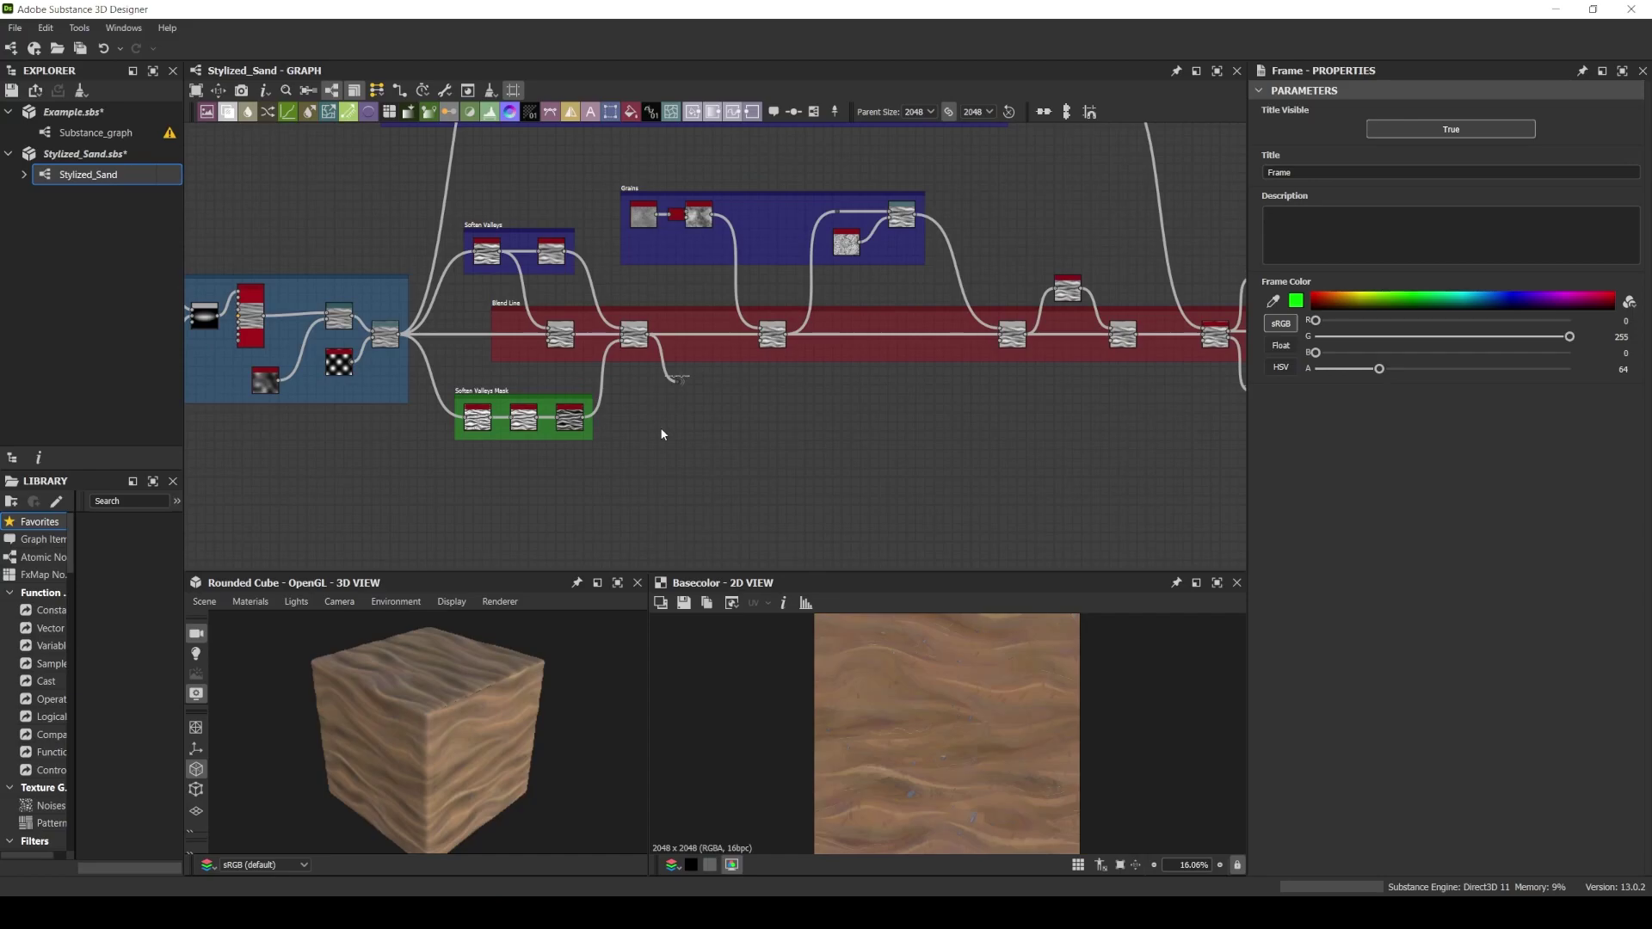
scroll(680, 386, "up", 5)
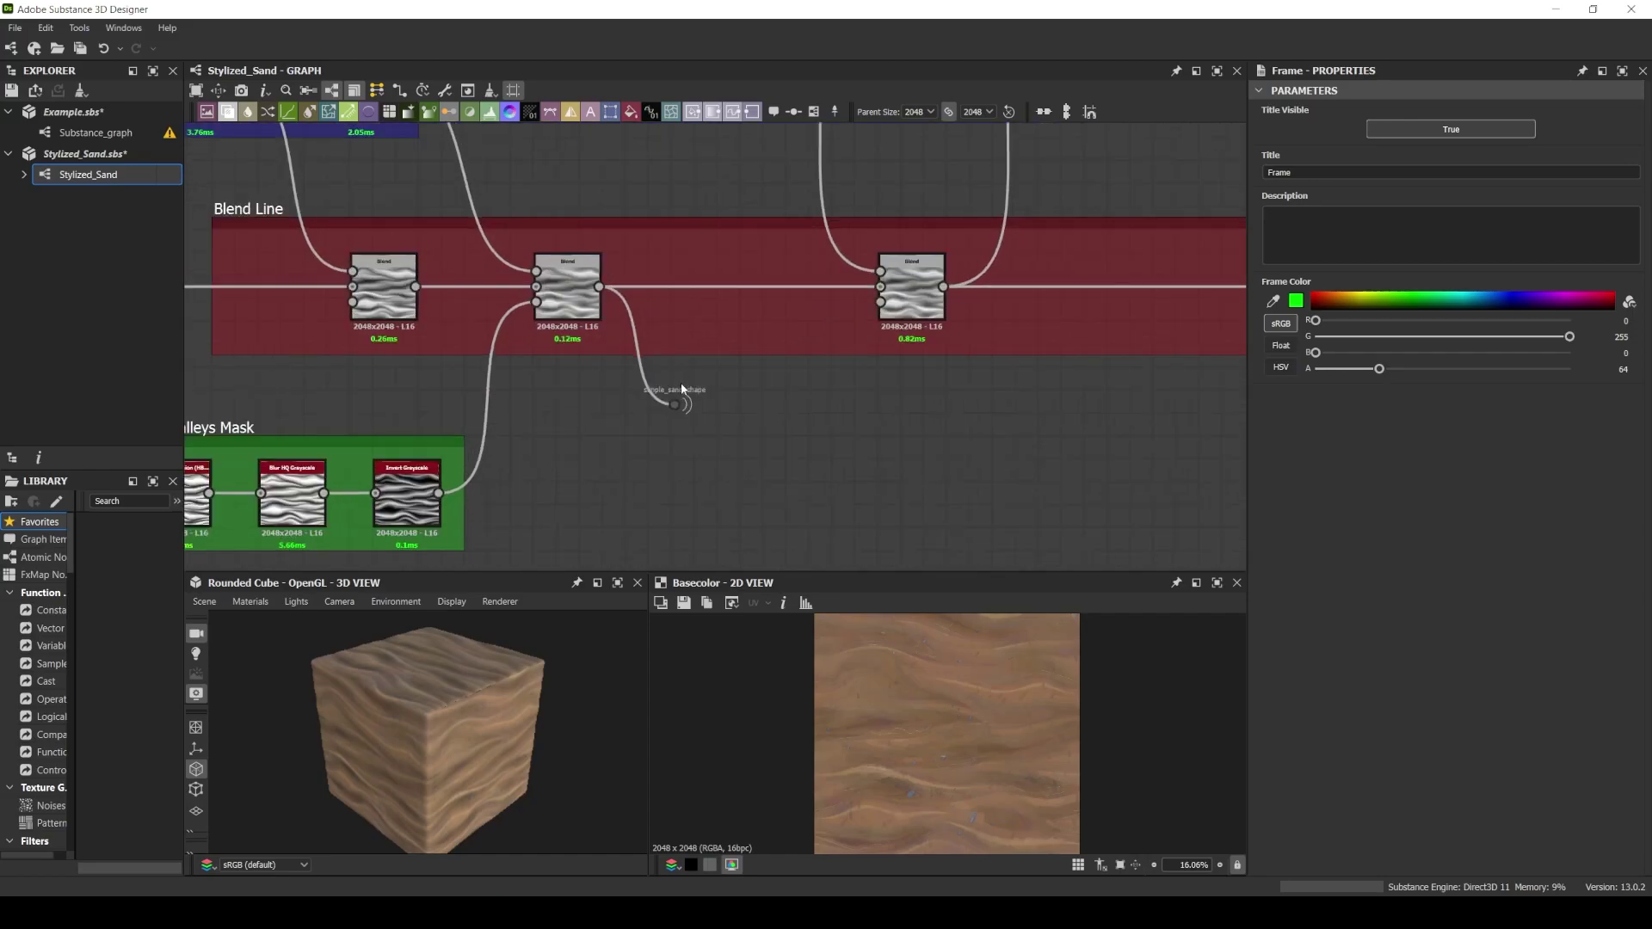
scroll(653, 377, "up", 3)
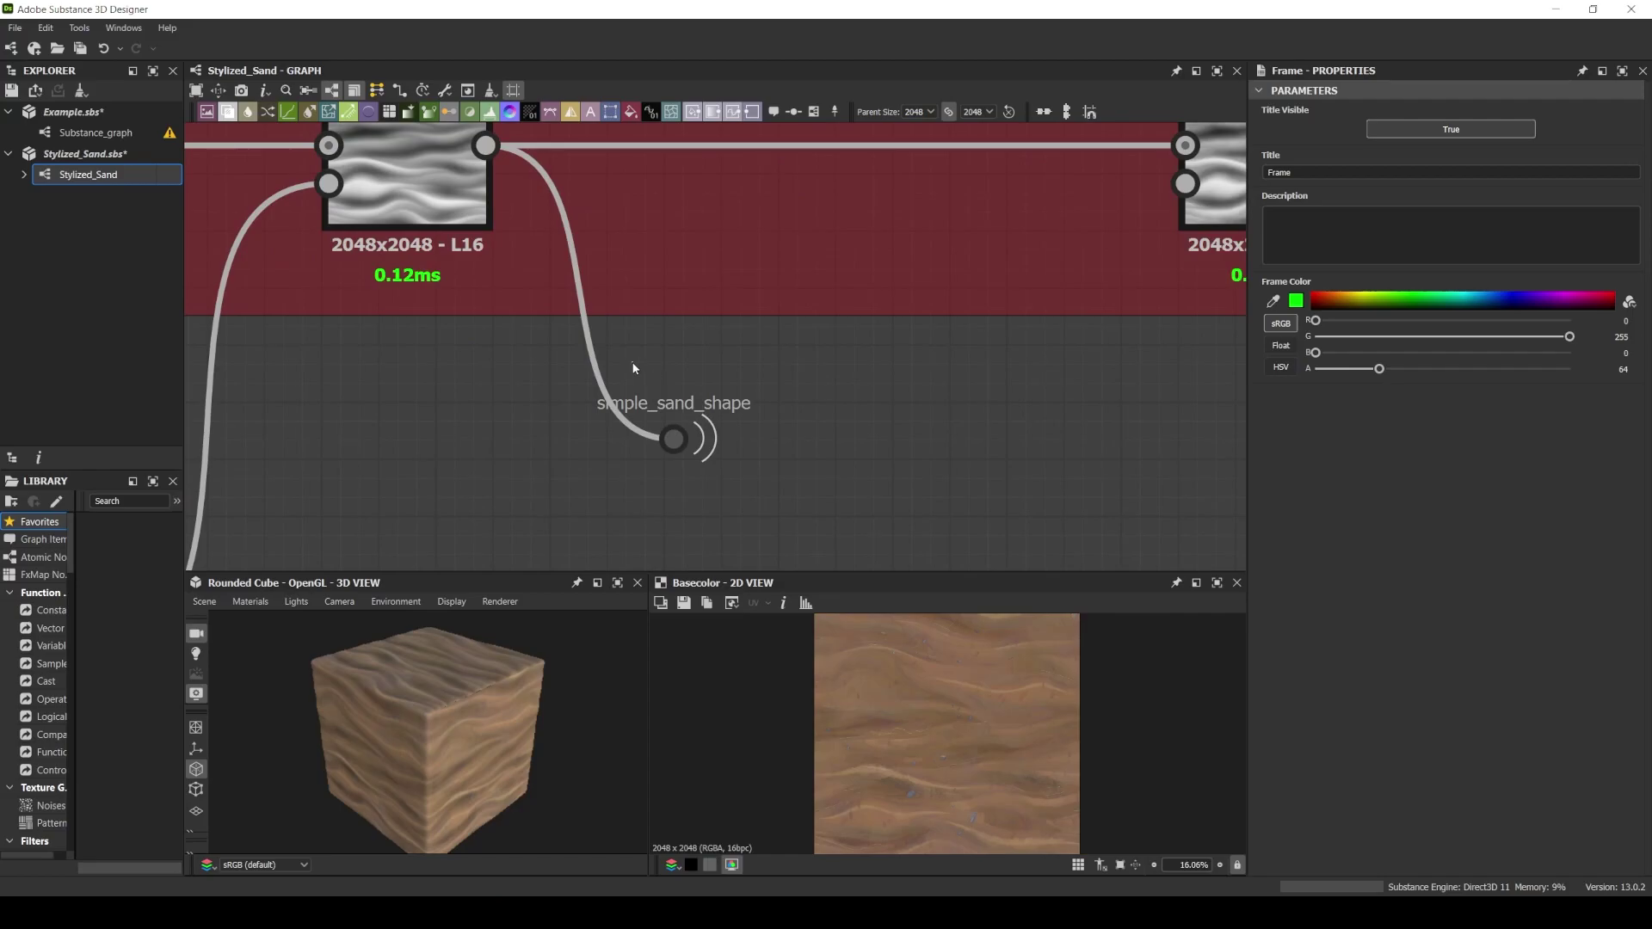
Select the simple_sand_shape dot and show its properties
left_click_drag(703, 440, 703, 431)
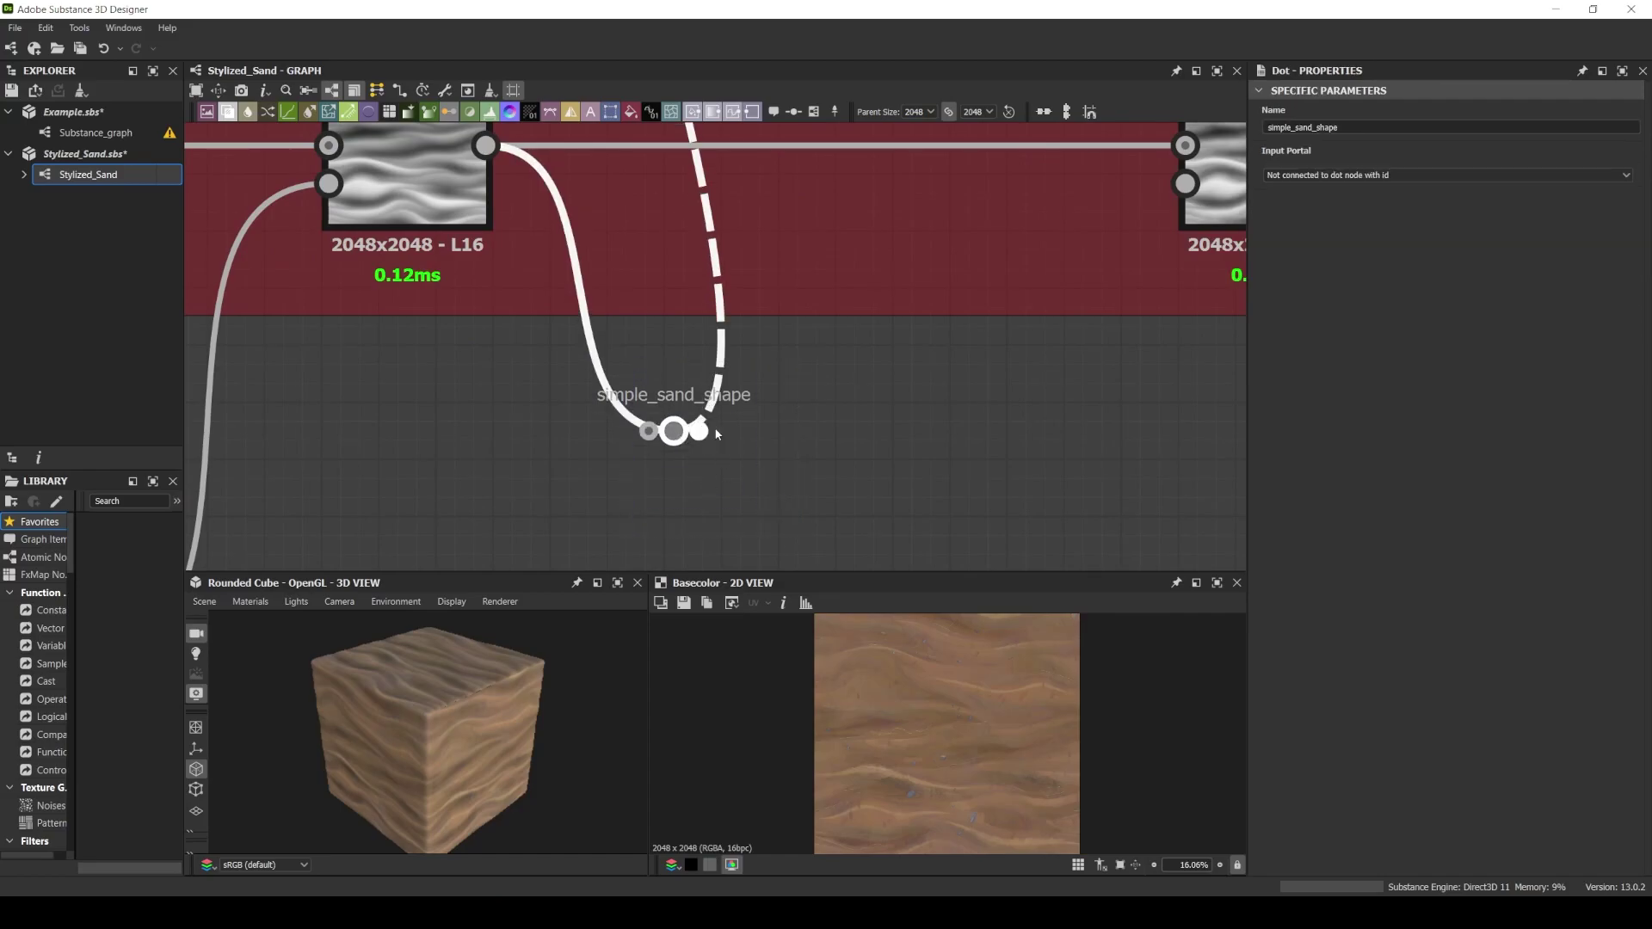
left_click_drag(1377, 127, 1223, 121)
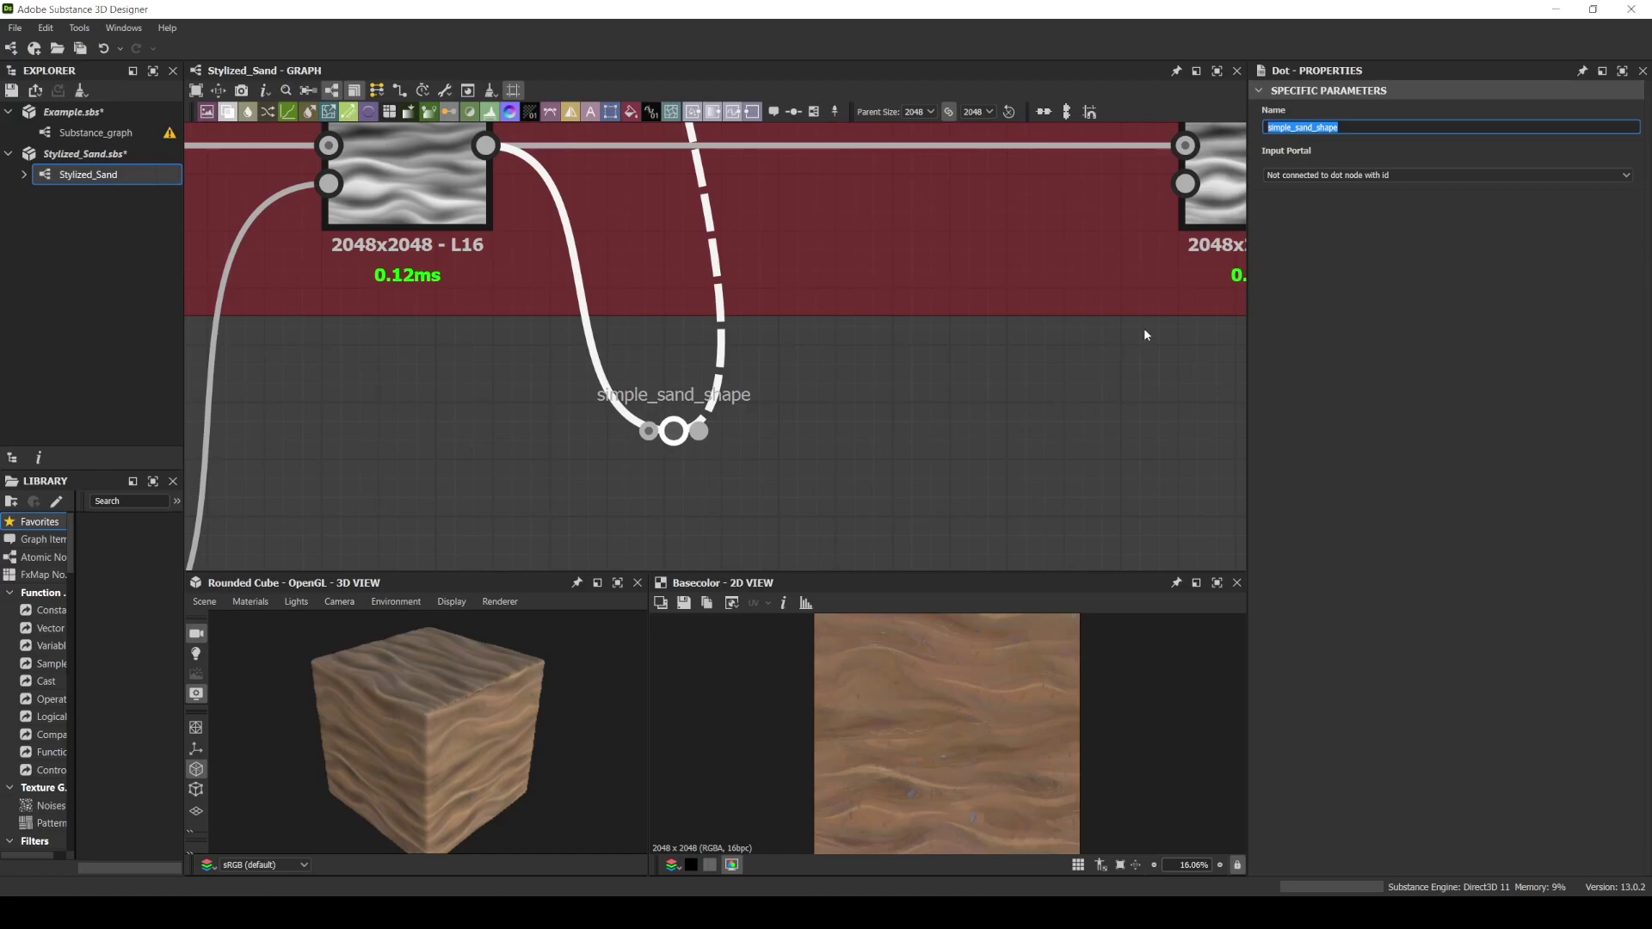
scroll(912, 282, "down", 5)
Follow the dashed link to Main Masks and inspect the linked portal dot feeding Auto Levels
middle_click_drag(872, 315, 886, 654)
scroll(831, 417, "down", 1)
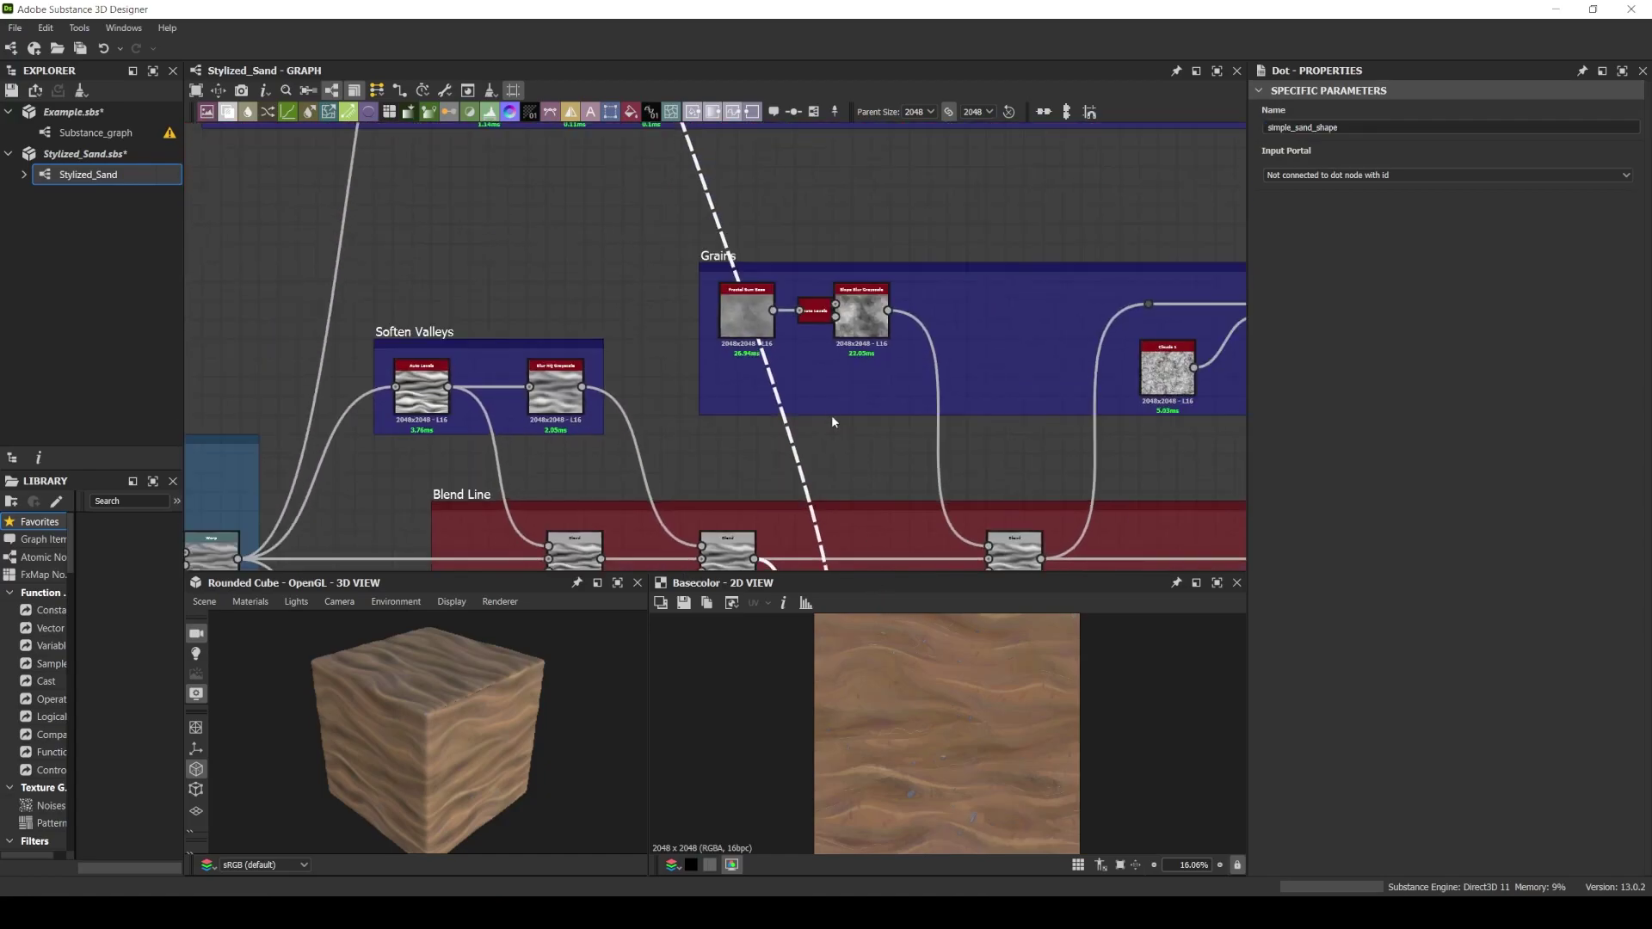
scroll(832, 417, "down", 1)
middle_click_drag(817, 471, 827, 284)
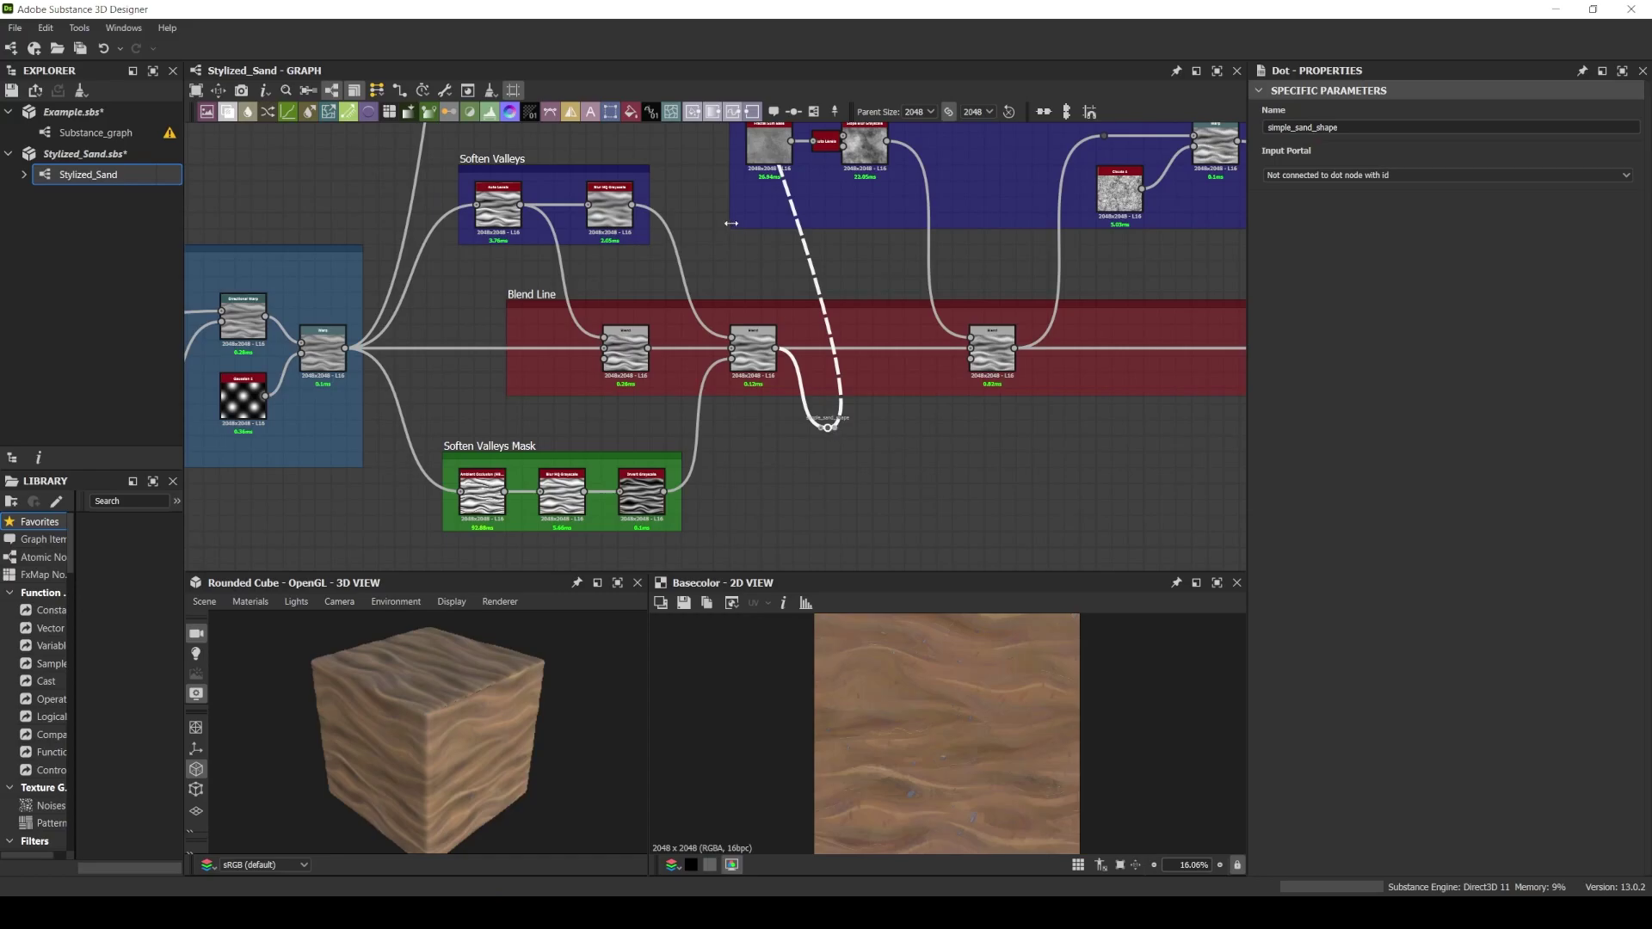
middle_click_drag(725, 138, 715, 411)
middle_click_drag(682, 286, 699, 613)
mouse_move(723, 203)
middle_mouse_down()
mouse_move(721, 262)
mouse_move(807, 579)
middle_mouse_up()
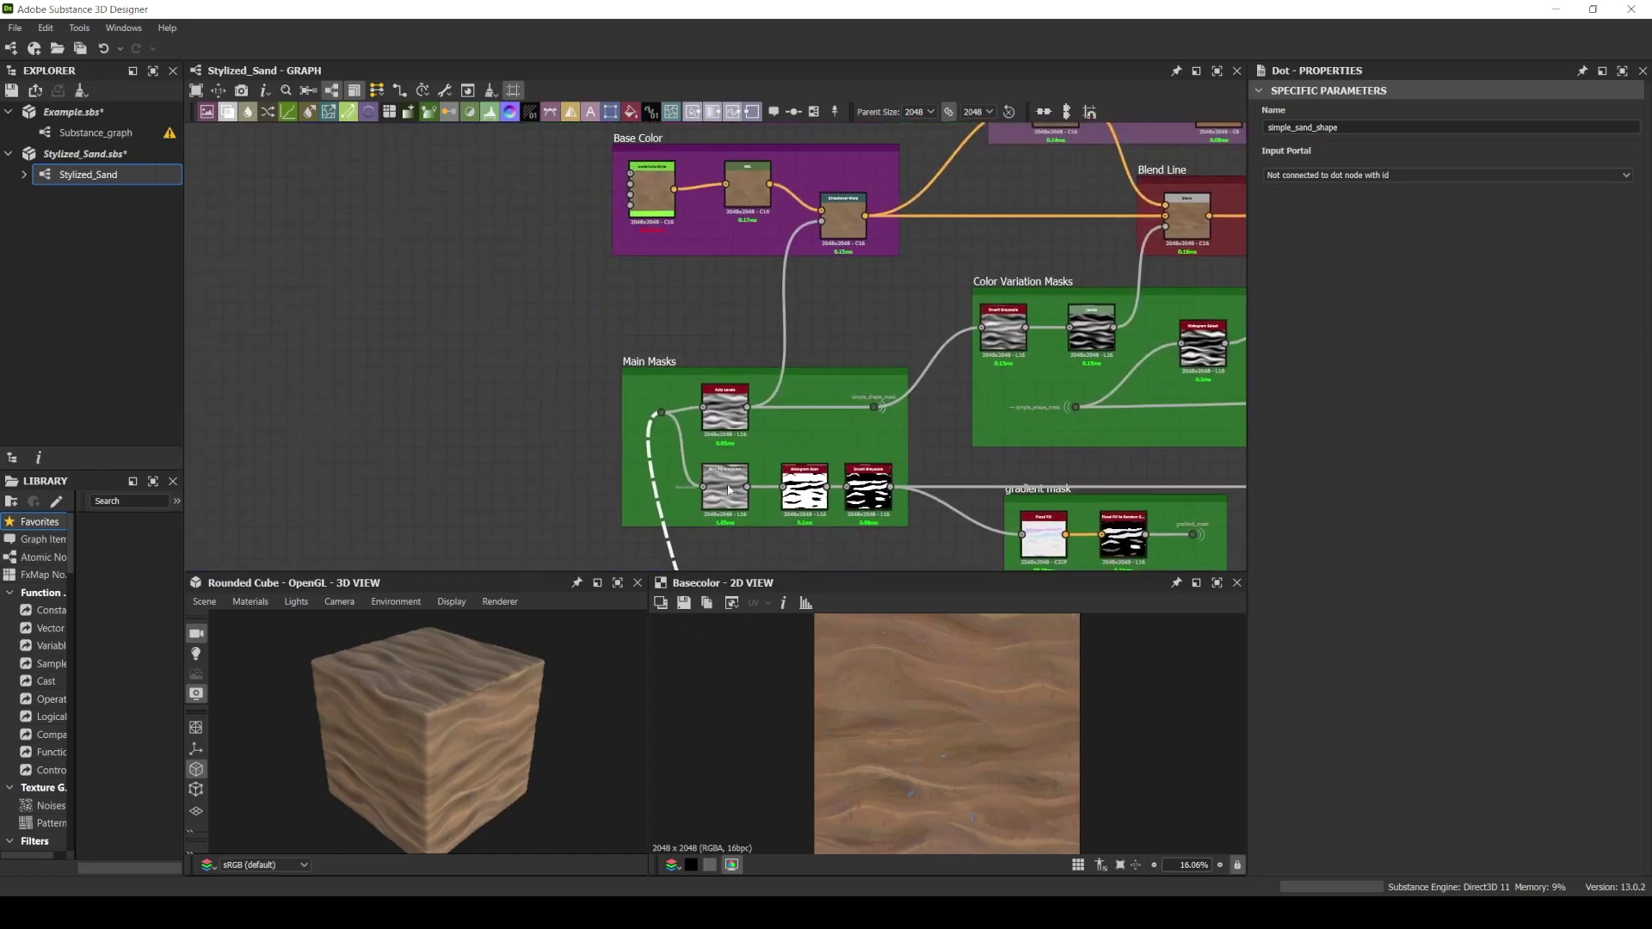
scroll(729, 490, "up", 5)
left_click(692, 432)
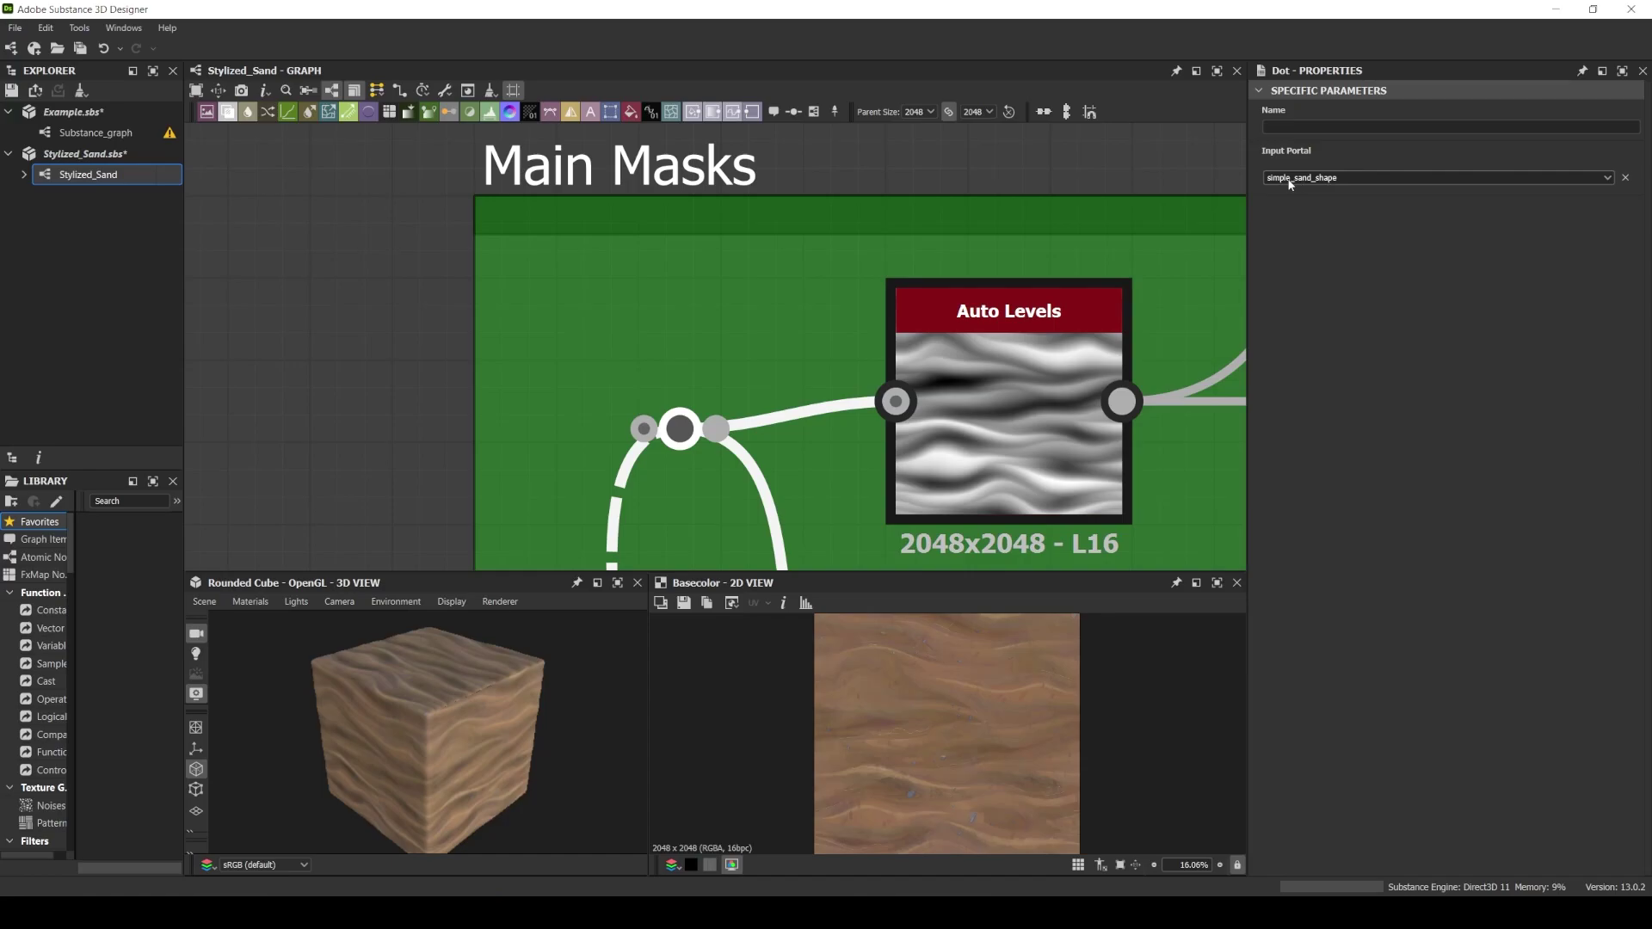
scroll(803, 301, "down", 5)
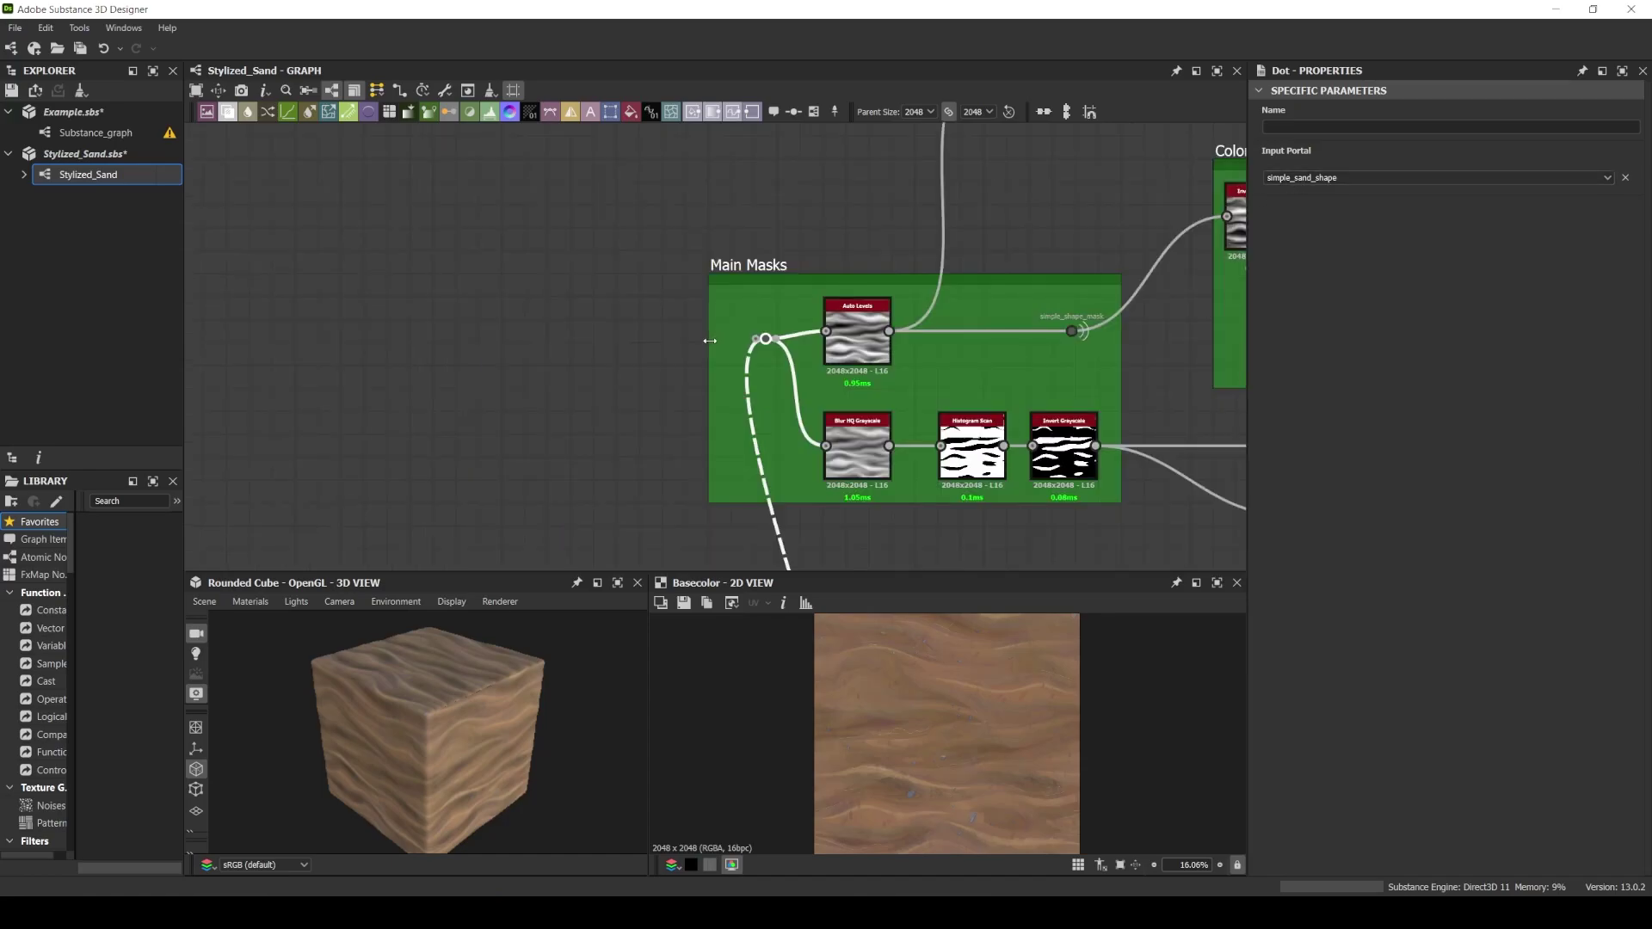
scroll(703, 351, "down", 8)
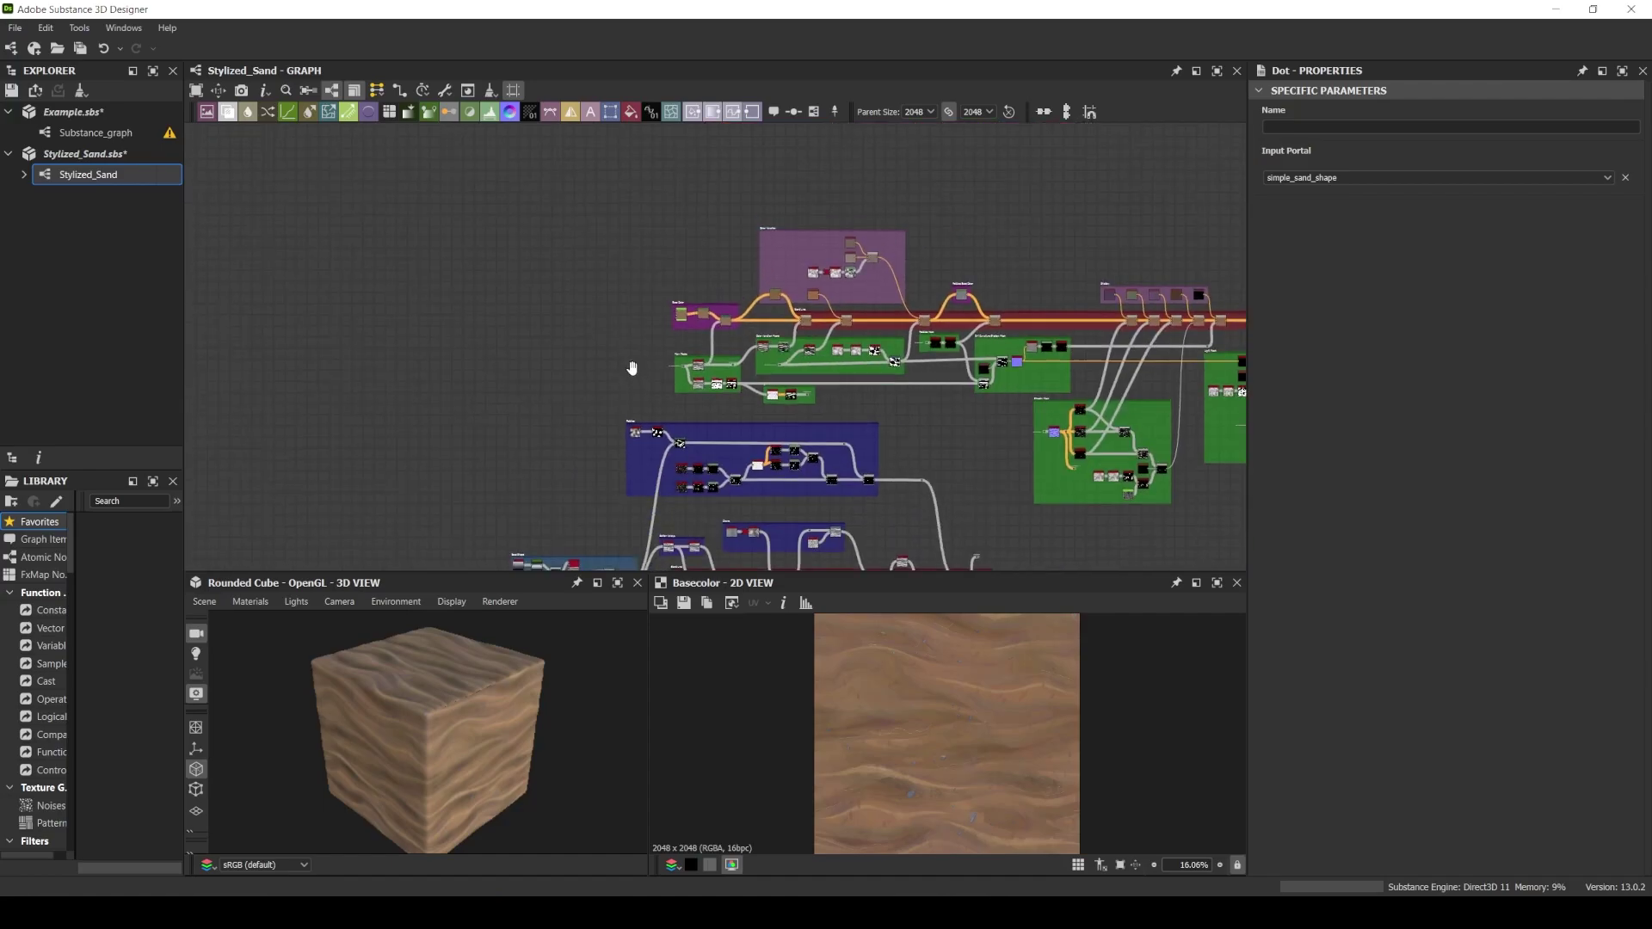
Zoom out and pan the Stylized_Sand graph so all colour-coded frames and output nodes fit in view
scroll(650, 376, "down", 2)
middle_click_drag(752, 380, 584, 311)
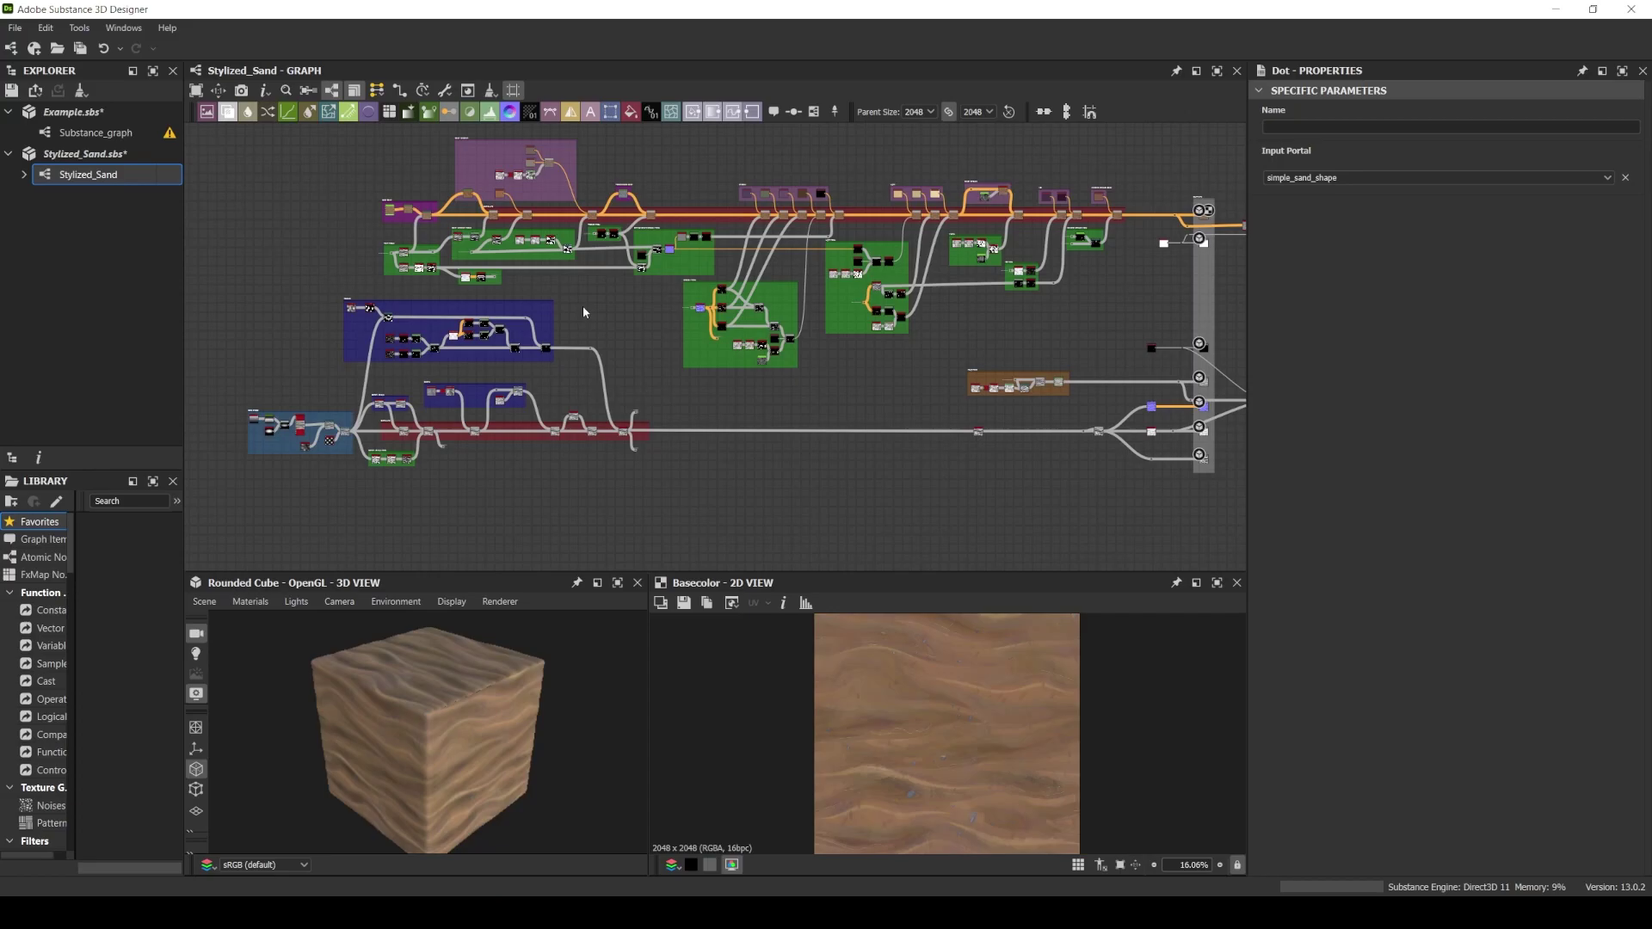